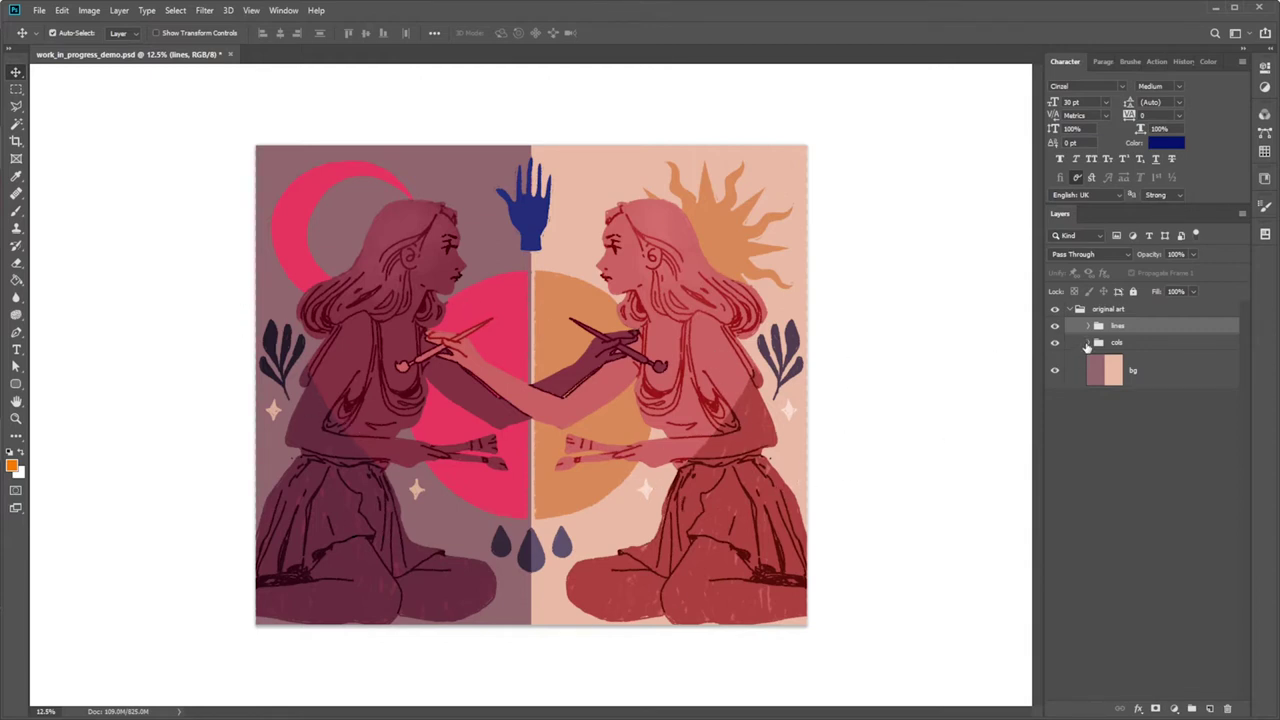
Expand the cols group and toggle Layer 31 and girl_left visibility to inspect them.
left_click(1088, 342)
scroll(1060, 420, "down", 1)
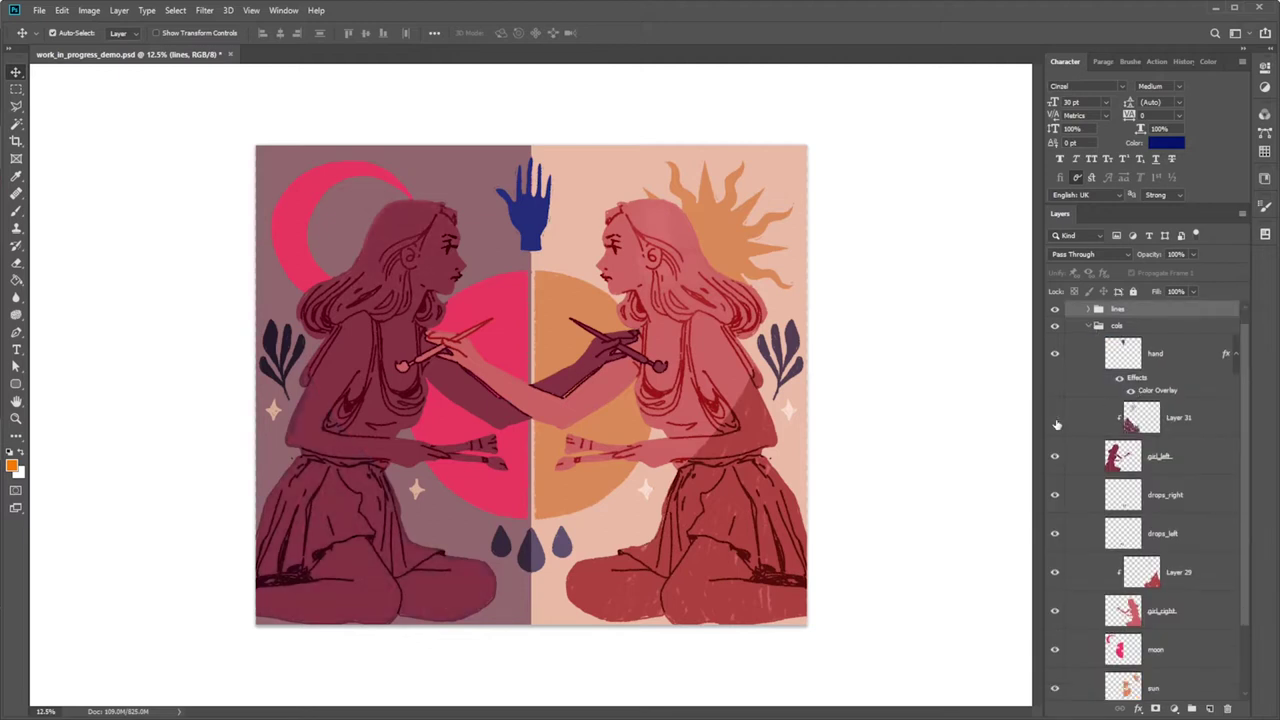
left_click_drag(1054, 420, 1054, 460)
left_click(1054, 460)
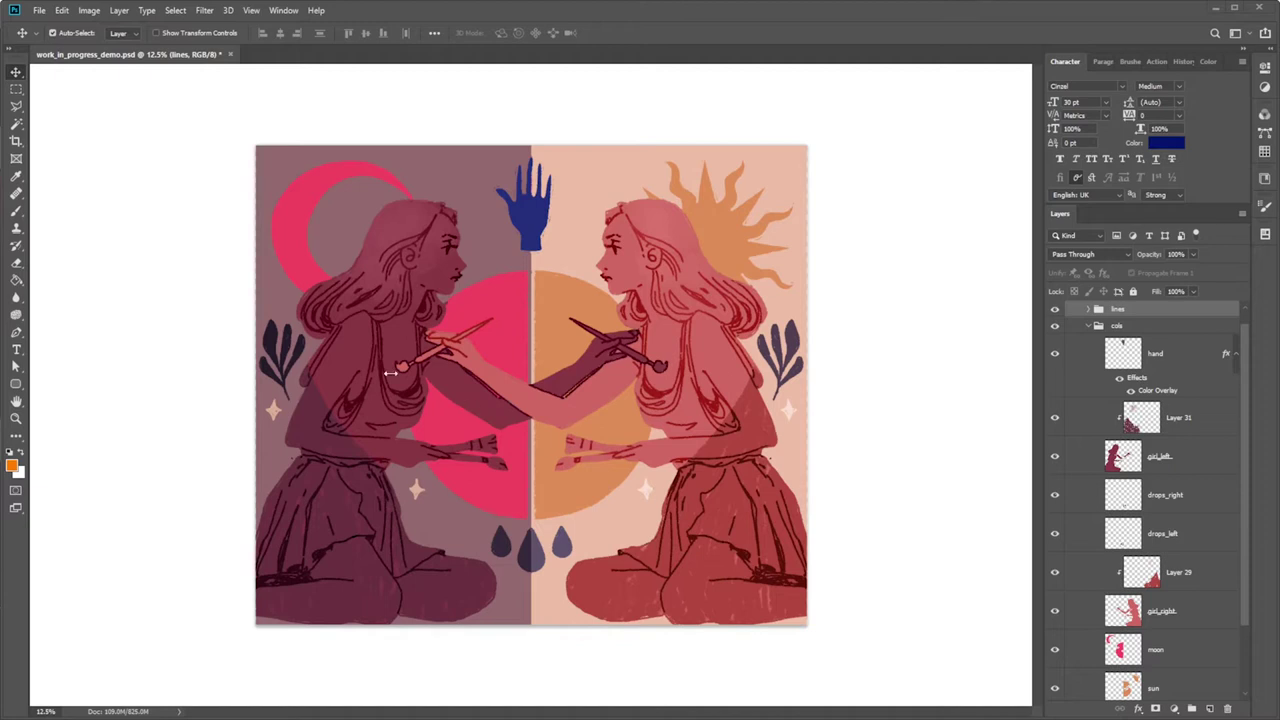
Stamp all visible artwork into a new Layer 32 above the hand layer.
left_click(287, 546)
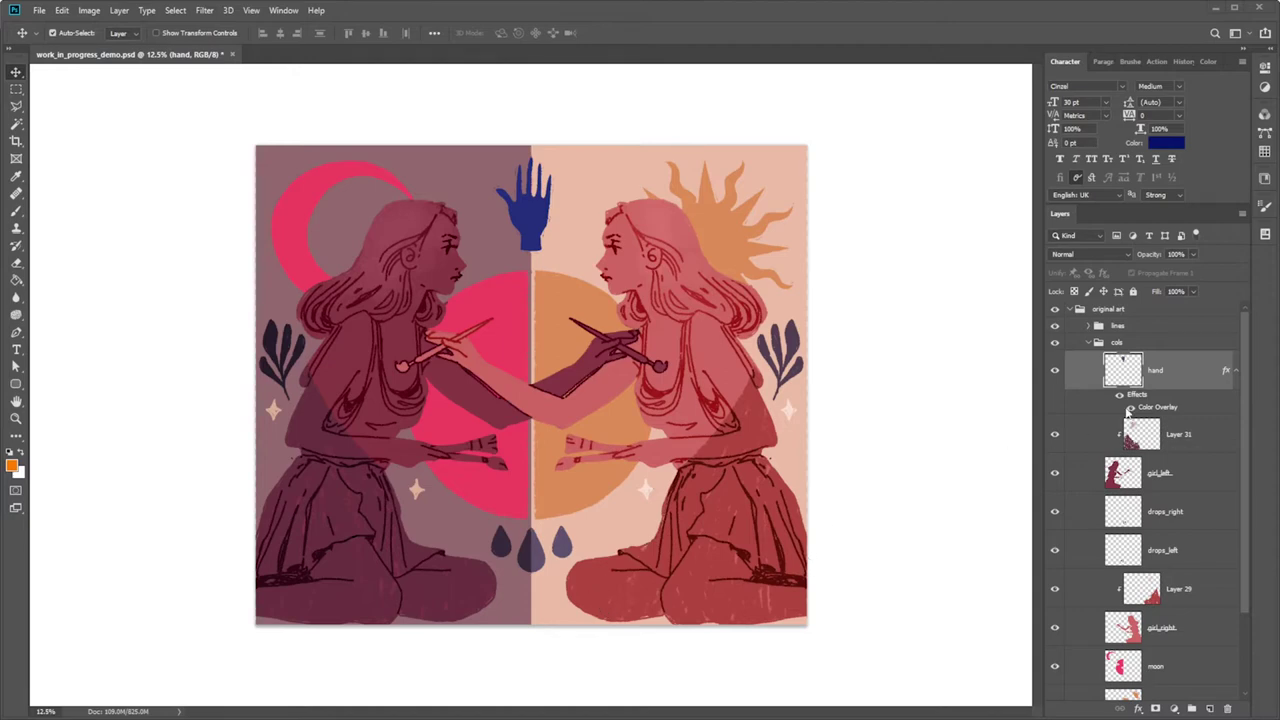
scroll(1150, 410, "down", 4)
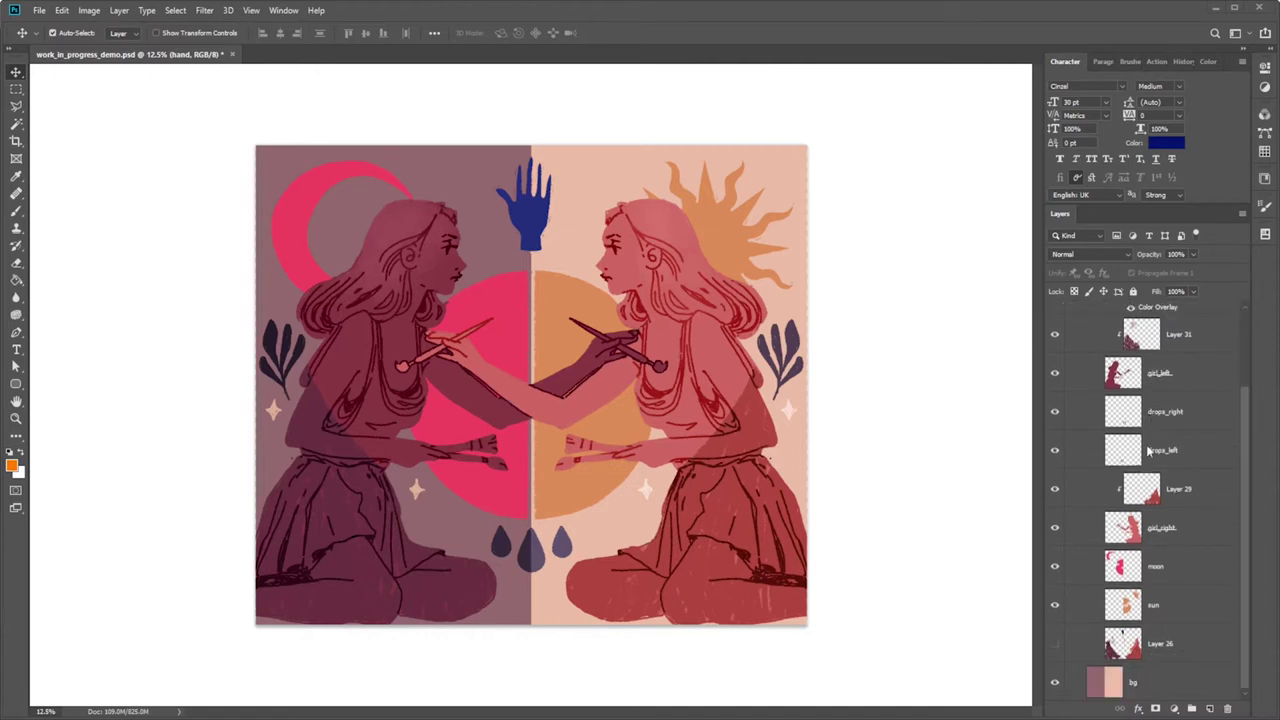
key("alt+bracketright")
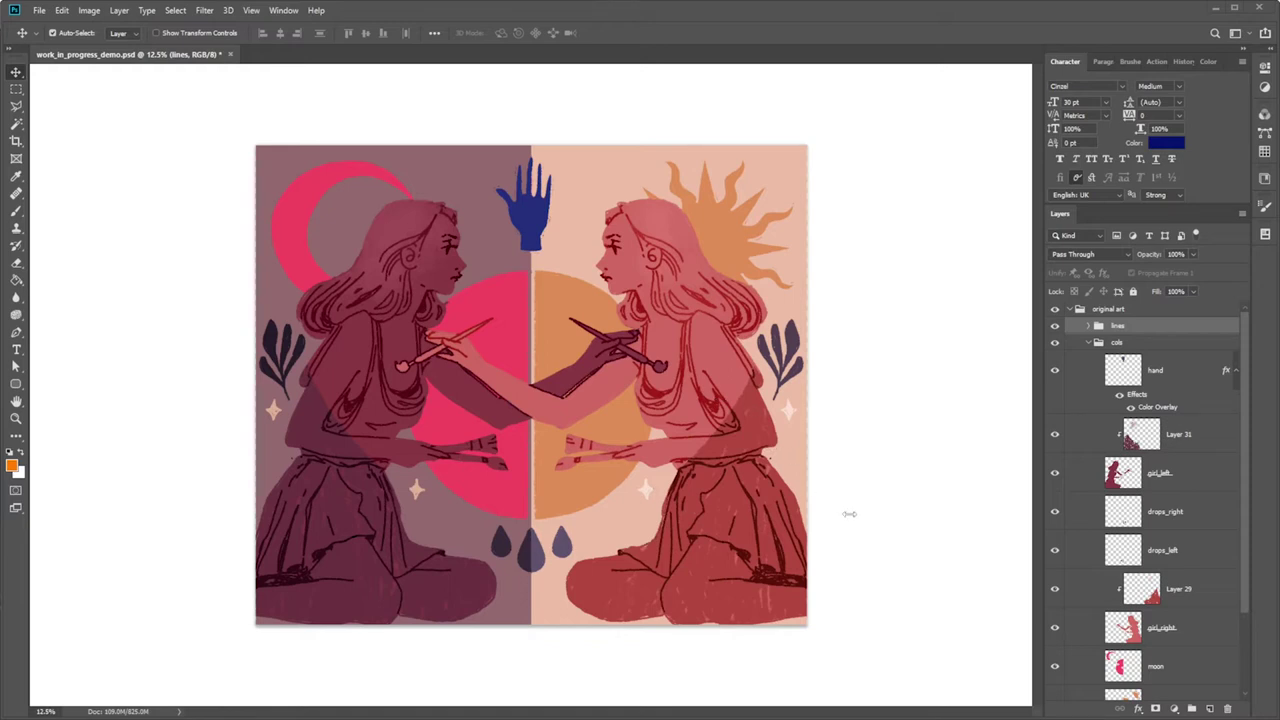
left_click(1133, 388)
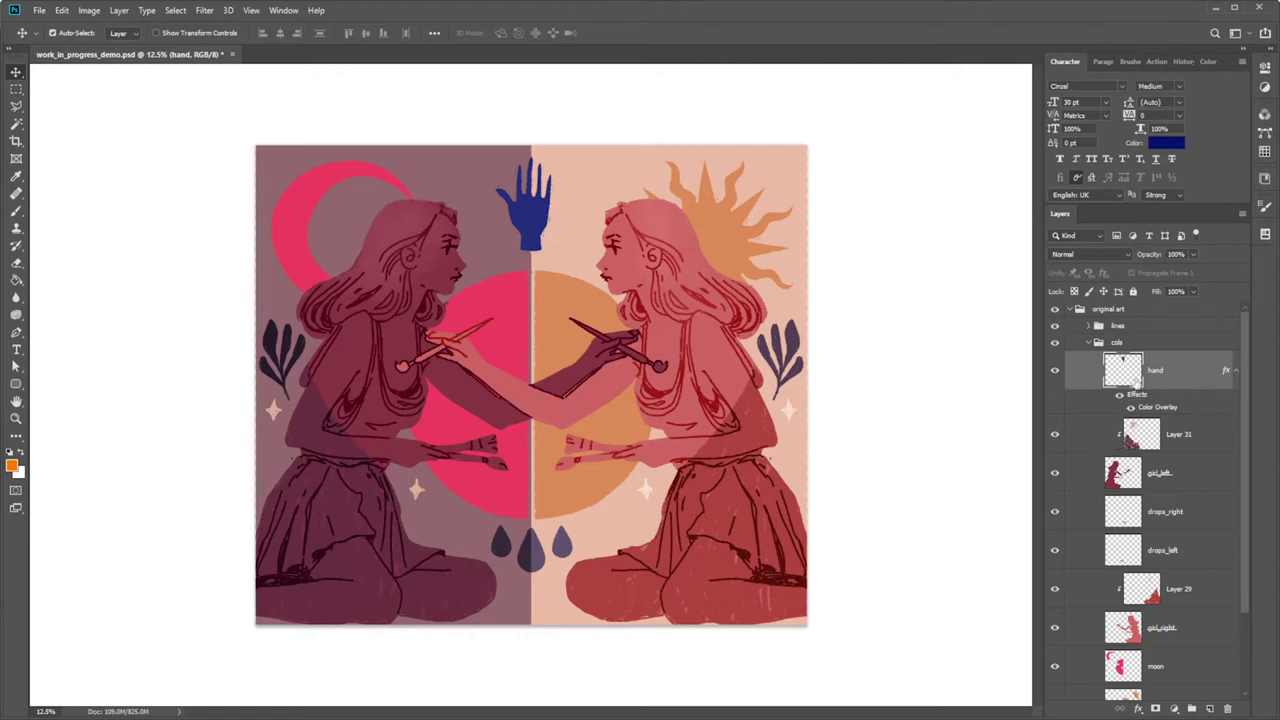
key("ctrl+shift+alt+e")
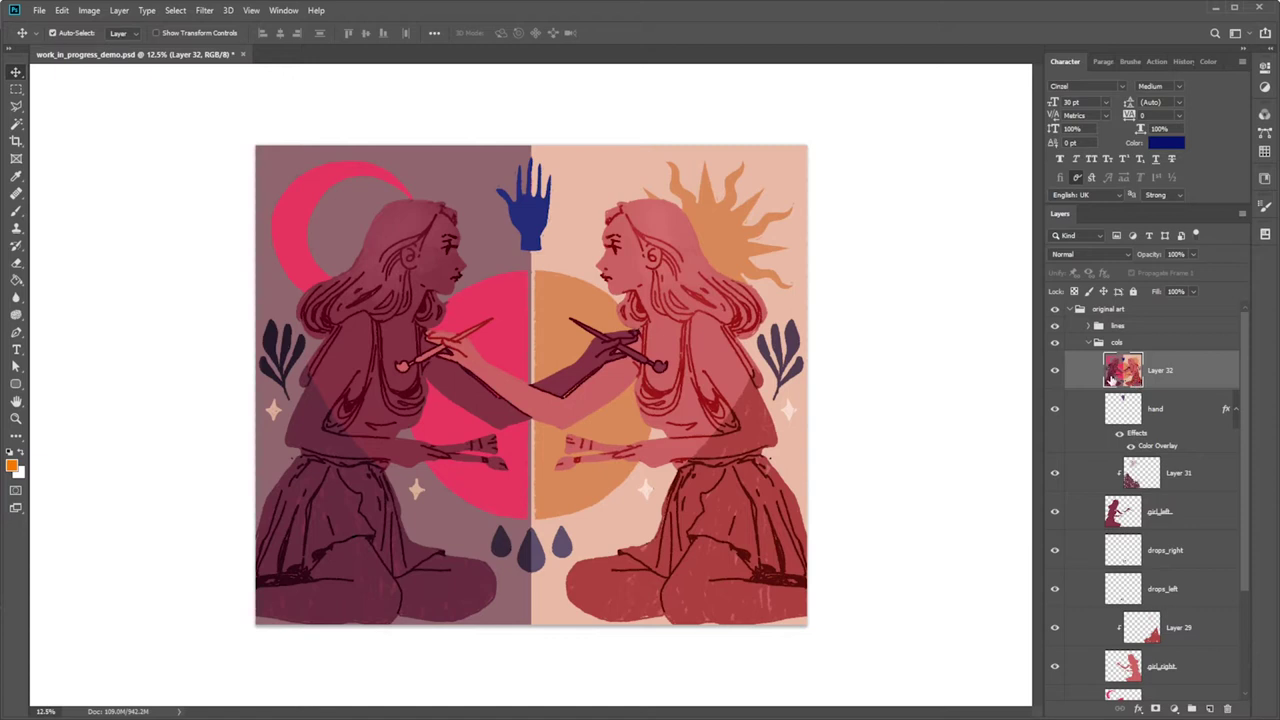
Move Layer 32 above the original art group, then hide and collapse that group.
left_click_drag(1160, 373, 1162, 304)
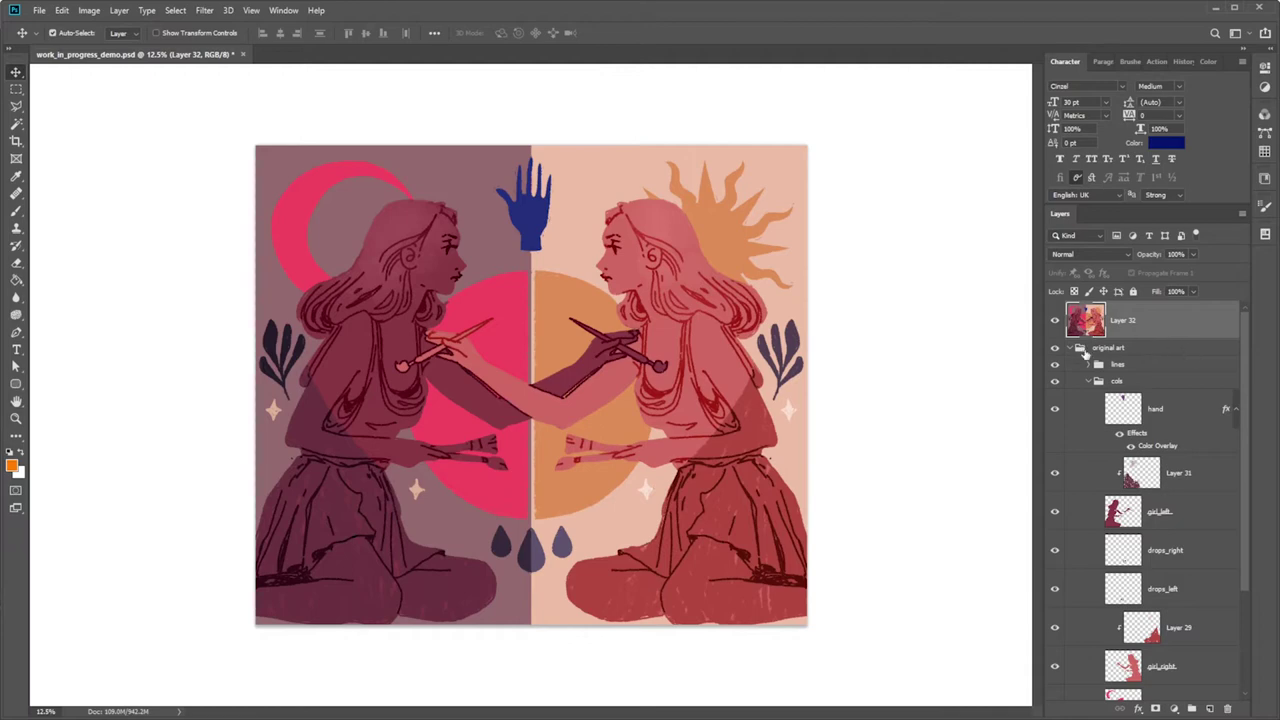
left_click(1054, 348)
left_click(1068, 348)
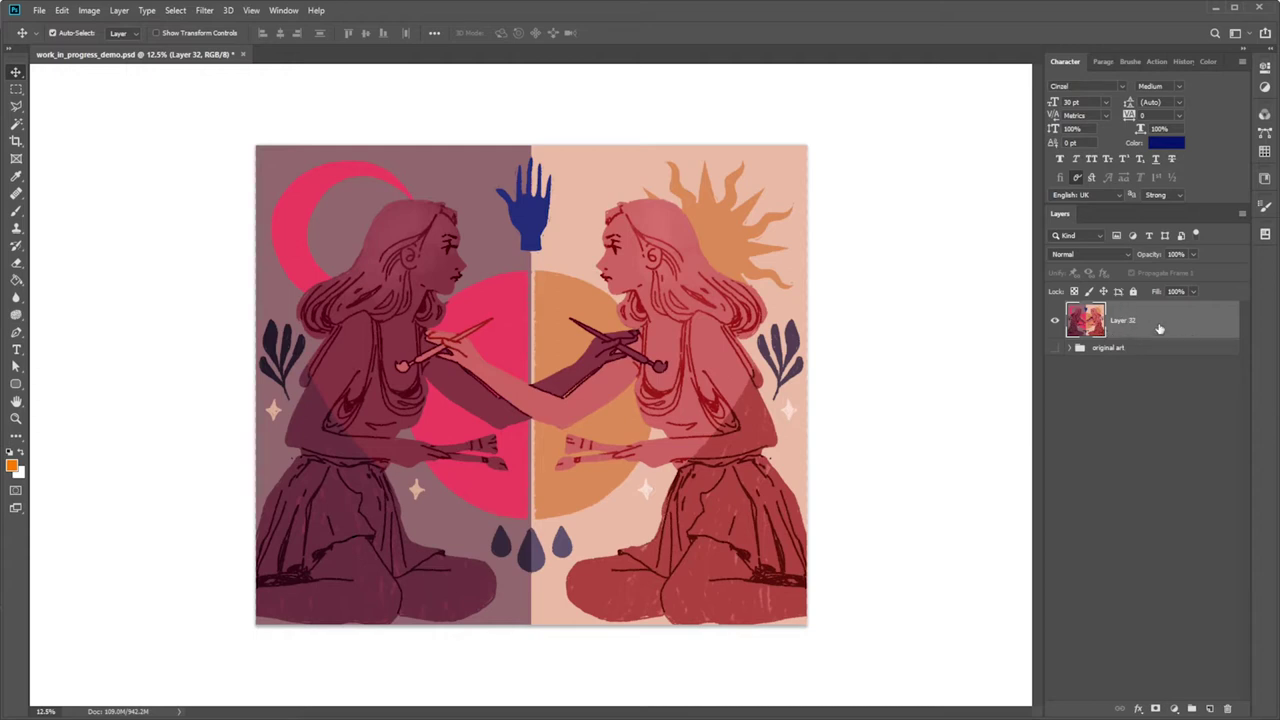
Duplicate Layer 32 as Layer 32 copy and save the document.
key("ctrl+j")
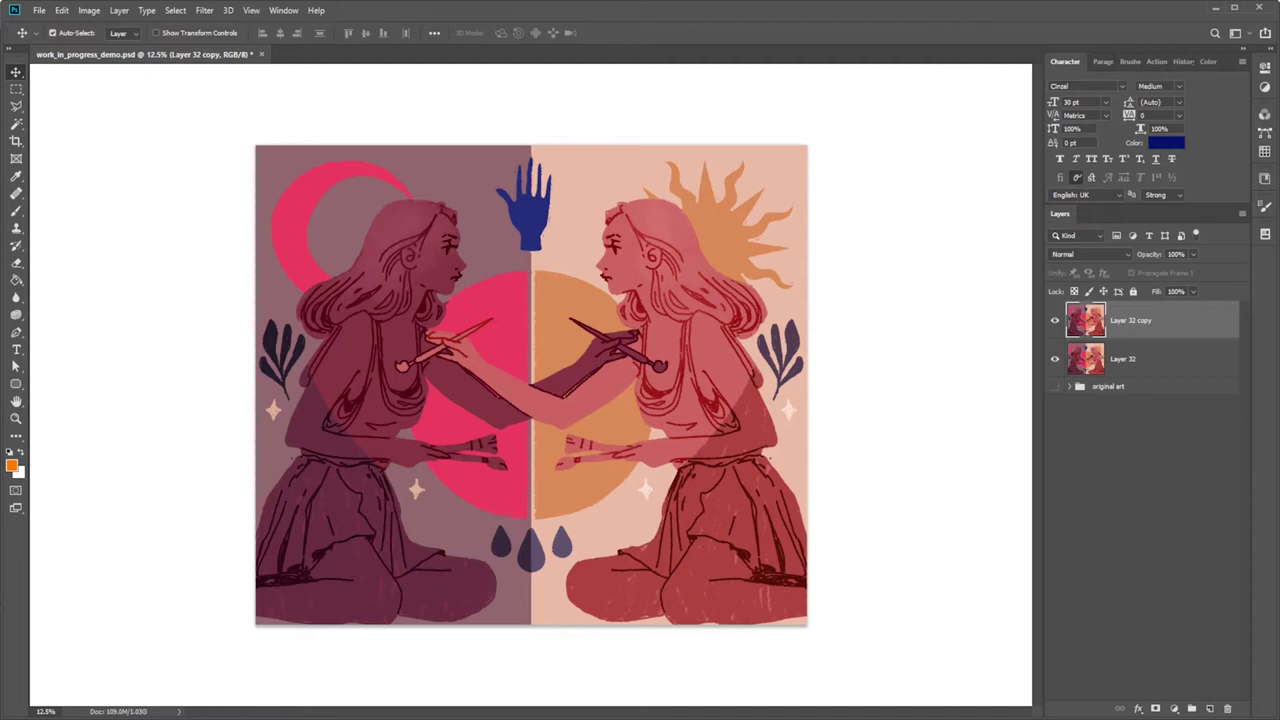
key("ctrl+s")
left_click(204, 11)
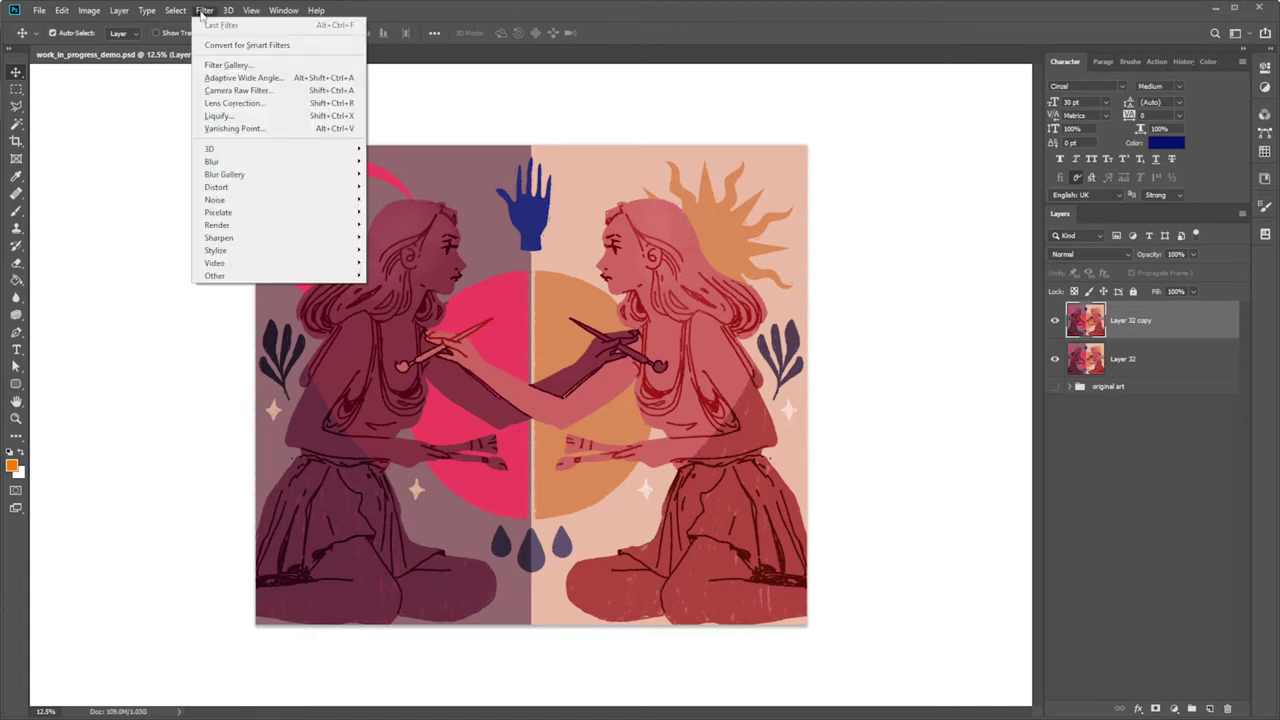
Choose Sketch > Halftone Pattern in Filter Gallery and zoom the preview to the whole image.
left_click(224, 66)
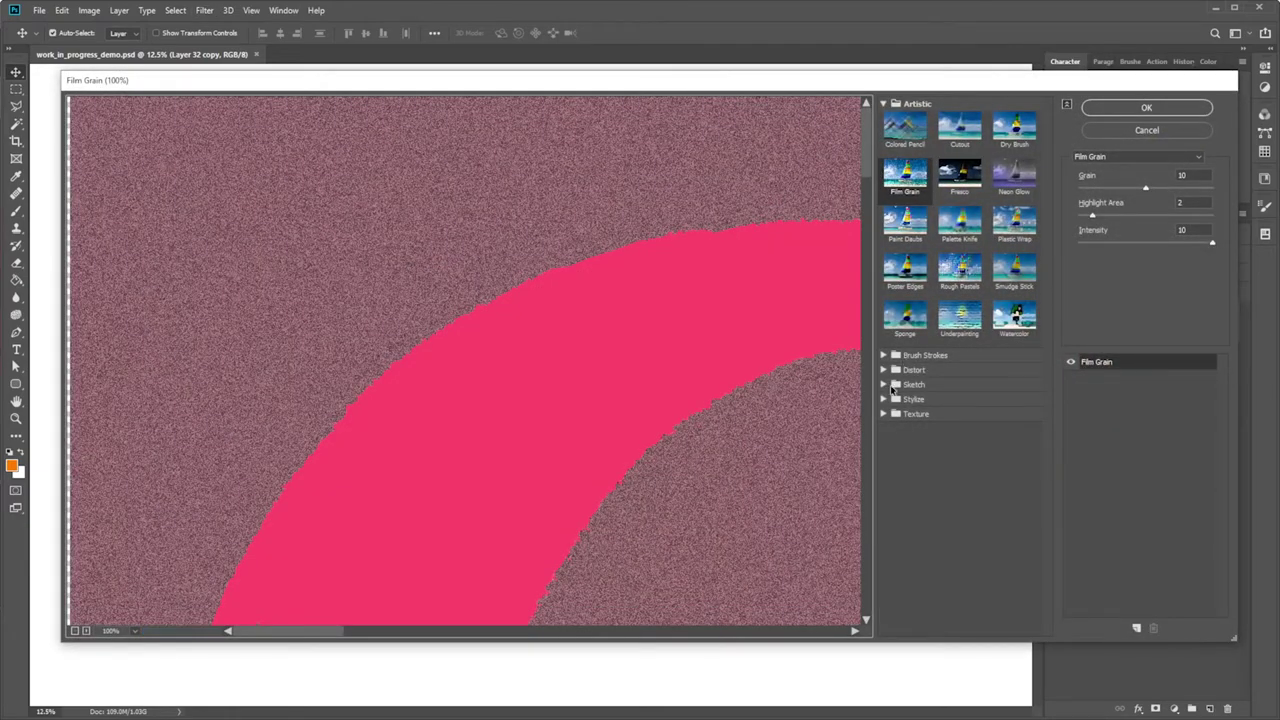
left_click(884, 385)
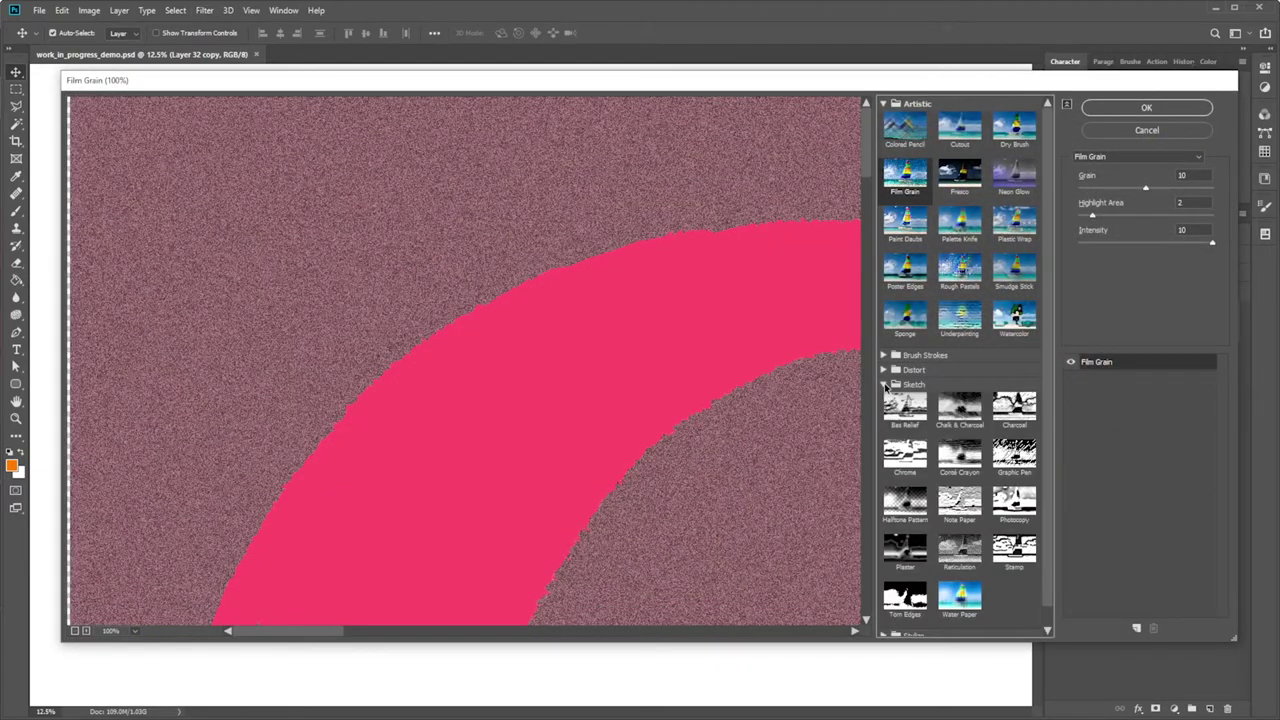
left_click(908, 508)
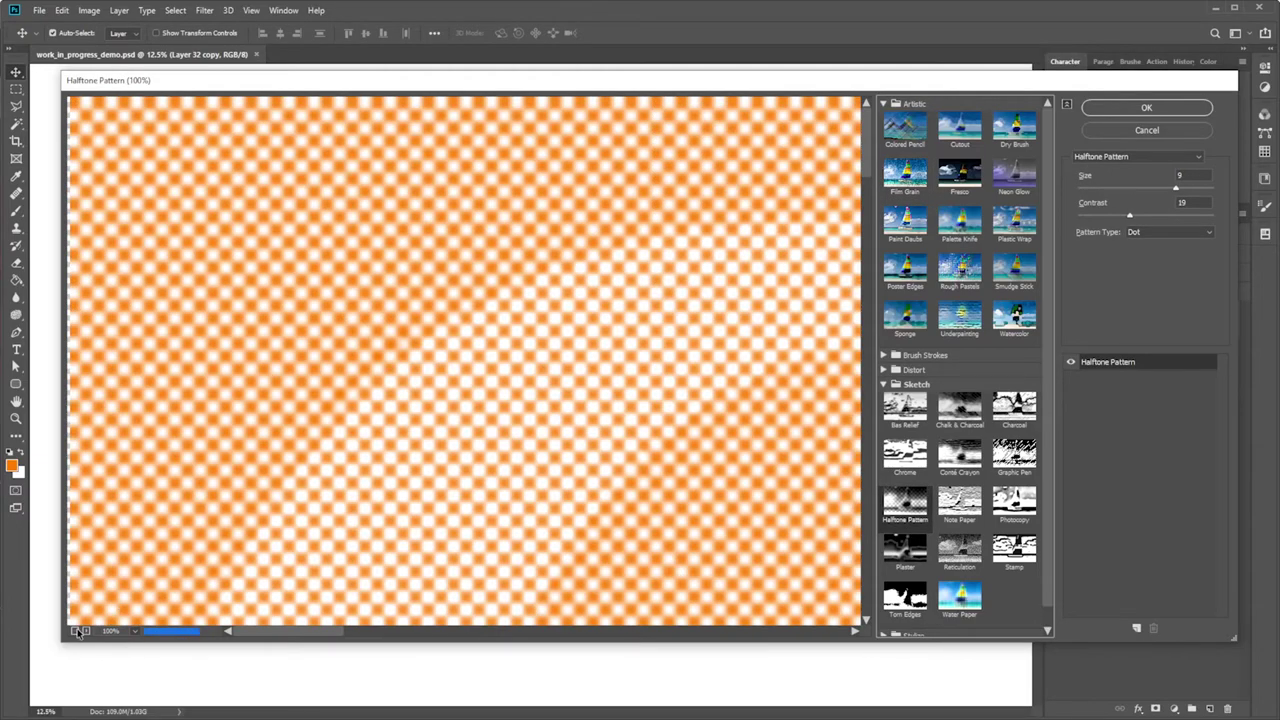
left_click(75, 631)
left_click(75, 631)
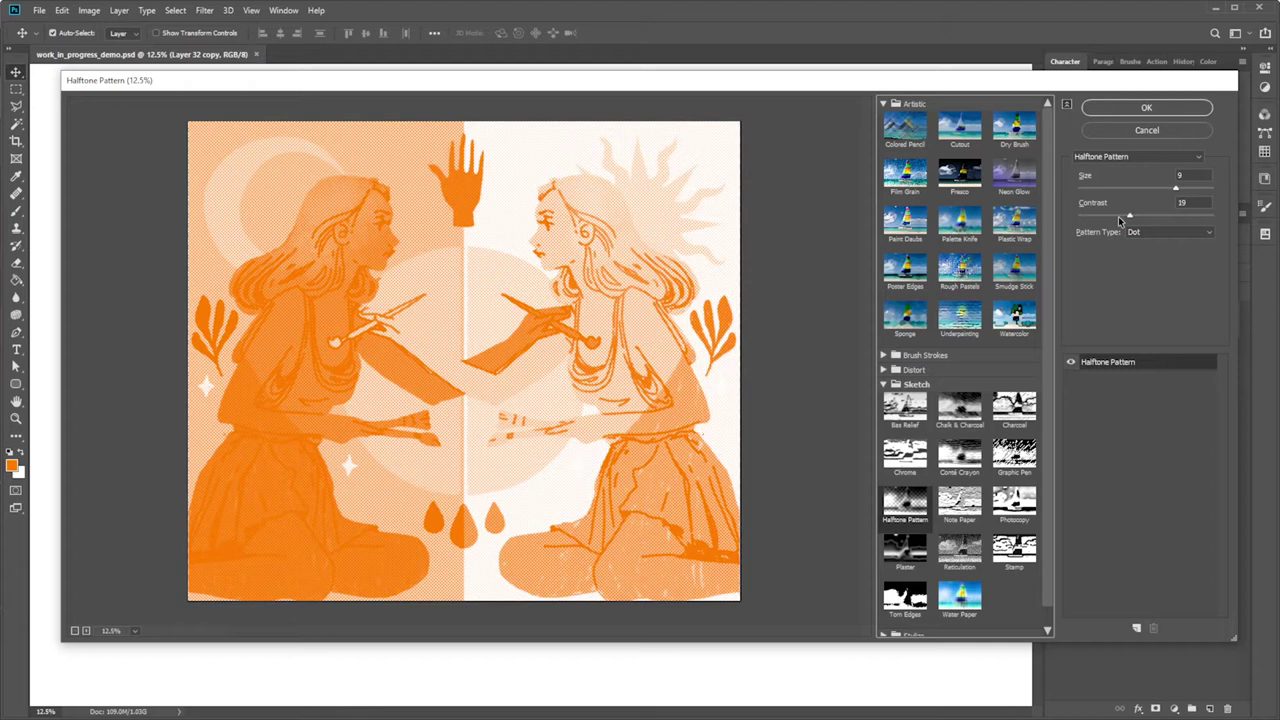
Set halftone Contrast to 19 at Size 9, Dot pattern, checking the women's arms up close.
left_click_drag(1119, 219, 1118, 219)
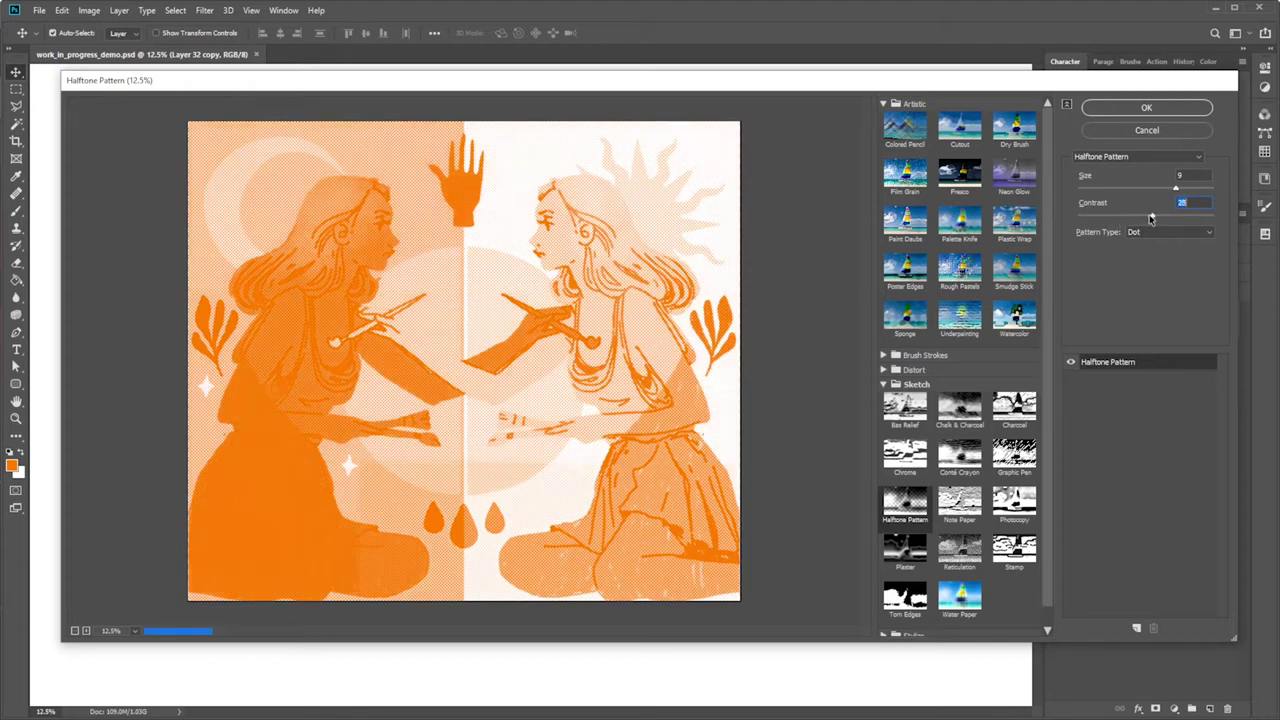
left_click_drag(1150, 218, 1122, 218)
left_click(86, 632)
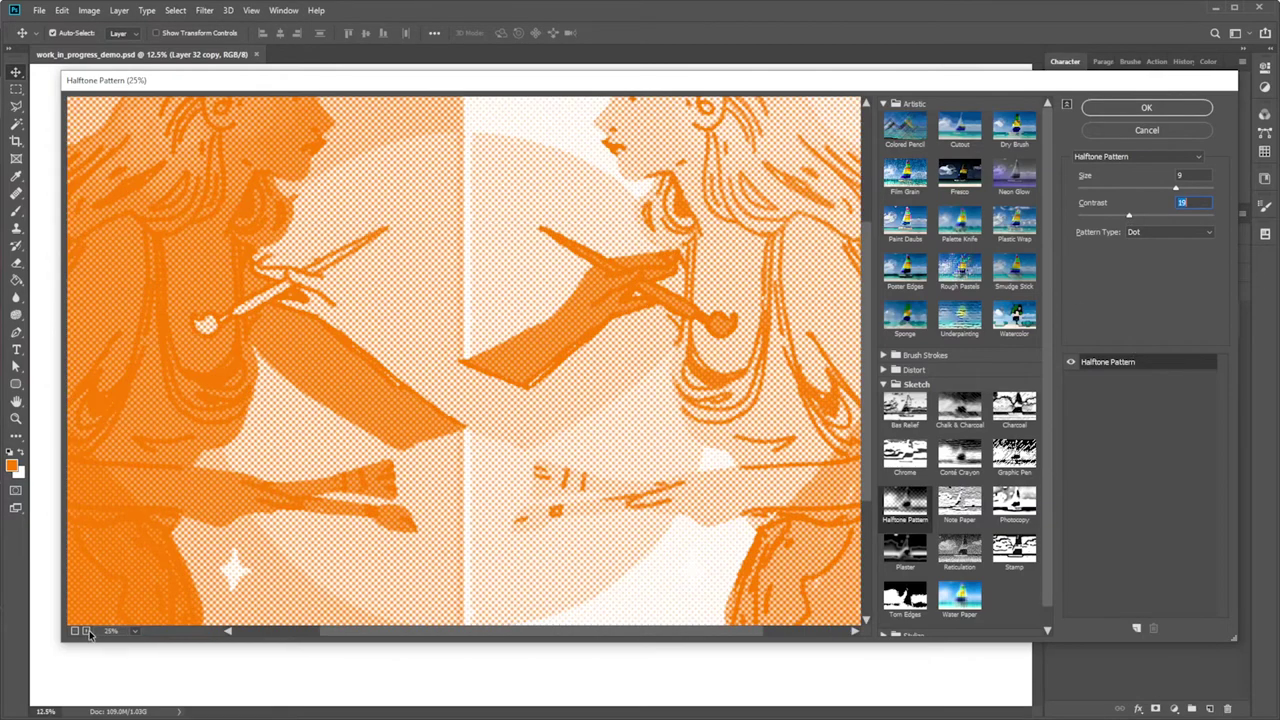
left_click(86, 632)
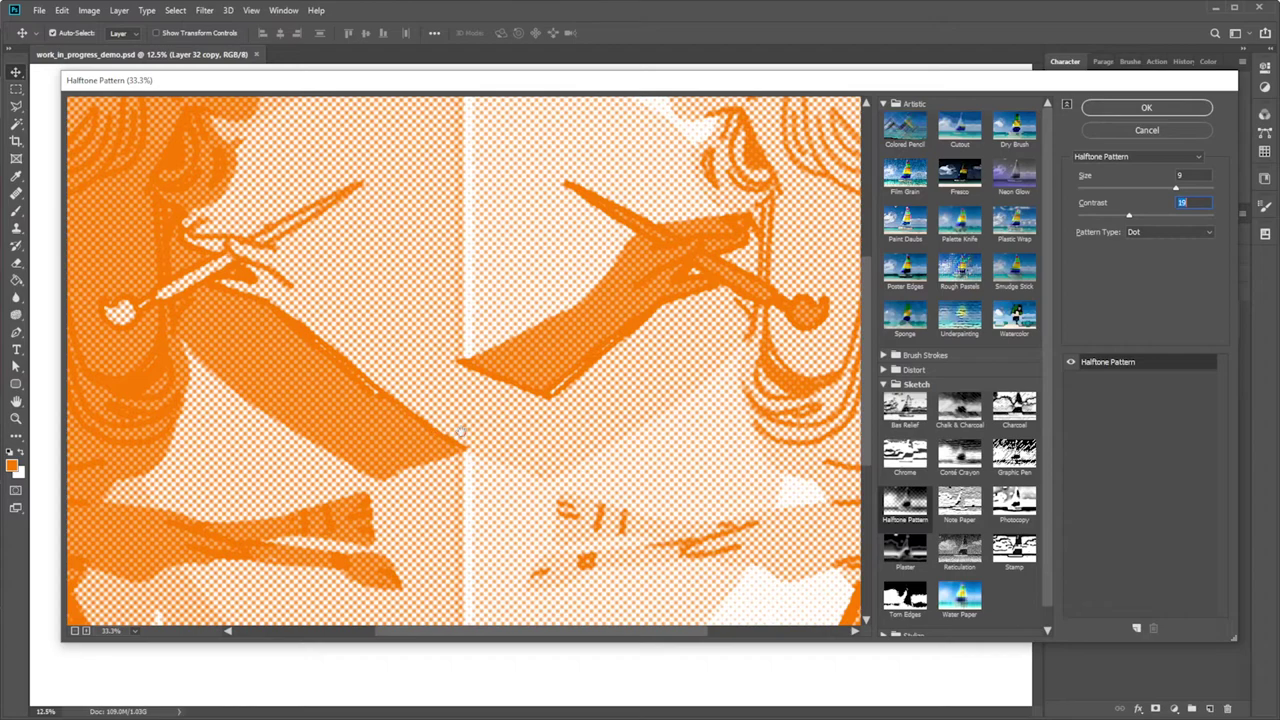
mouse_move(461, 431)
left_mouse_down()
mouse_move(607, 380)
mouse_move(713, 223)
mouse_move(460, 560)
mouse_move(82, 345)
mouse_move(298, 120)
mouse_move(438, 598)
mouse_move(634, 551)
mouse_move(613, 442)
mouse_move(500, 491)
mouse_move(307, 540)
mouse_move(470, 135)
mouse_move(380, 420)
mouse_move(600, 360)
mouse_move(165, 575)
mouse_move(171, 529)
mouse_move(331, 551)
mouse_move(485, 484)
mouse_move(487, 466)
left_mouse_up()
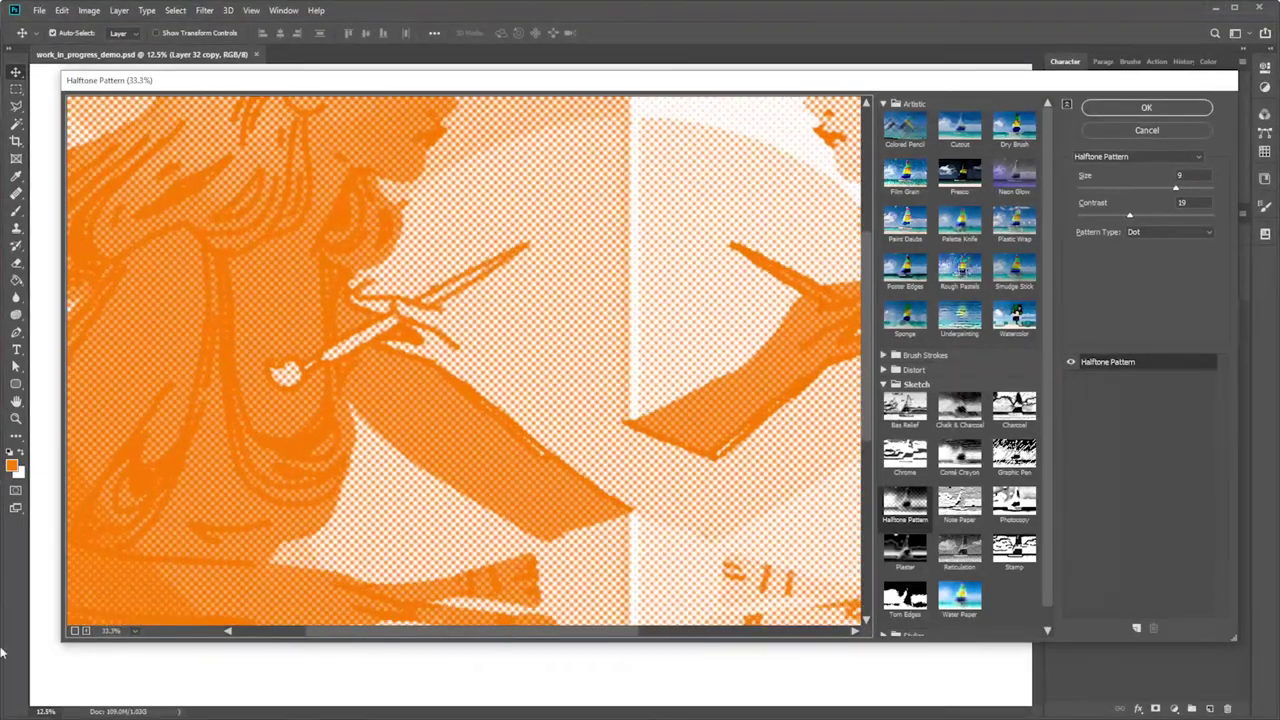
left_click(76, 631)
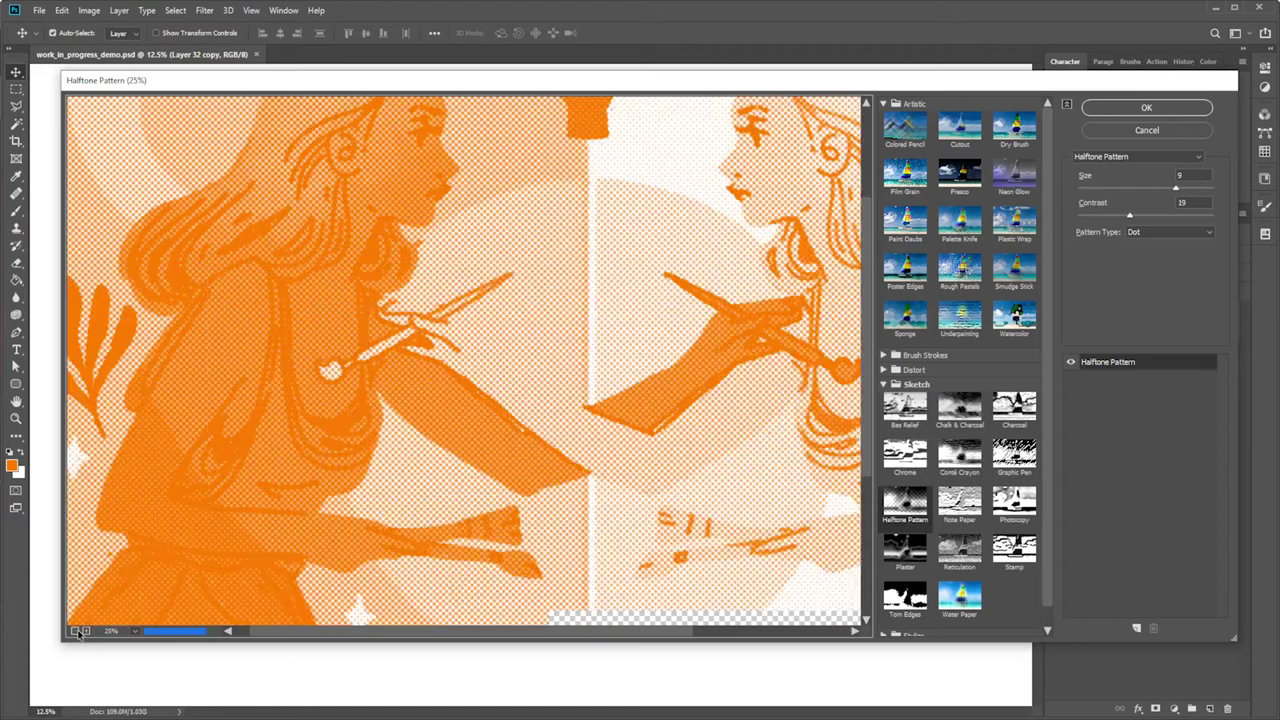
Add a Distort > Glass effect on top of the Halftone Pattern in the filter stack.
left_click(1136, 630)
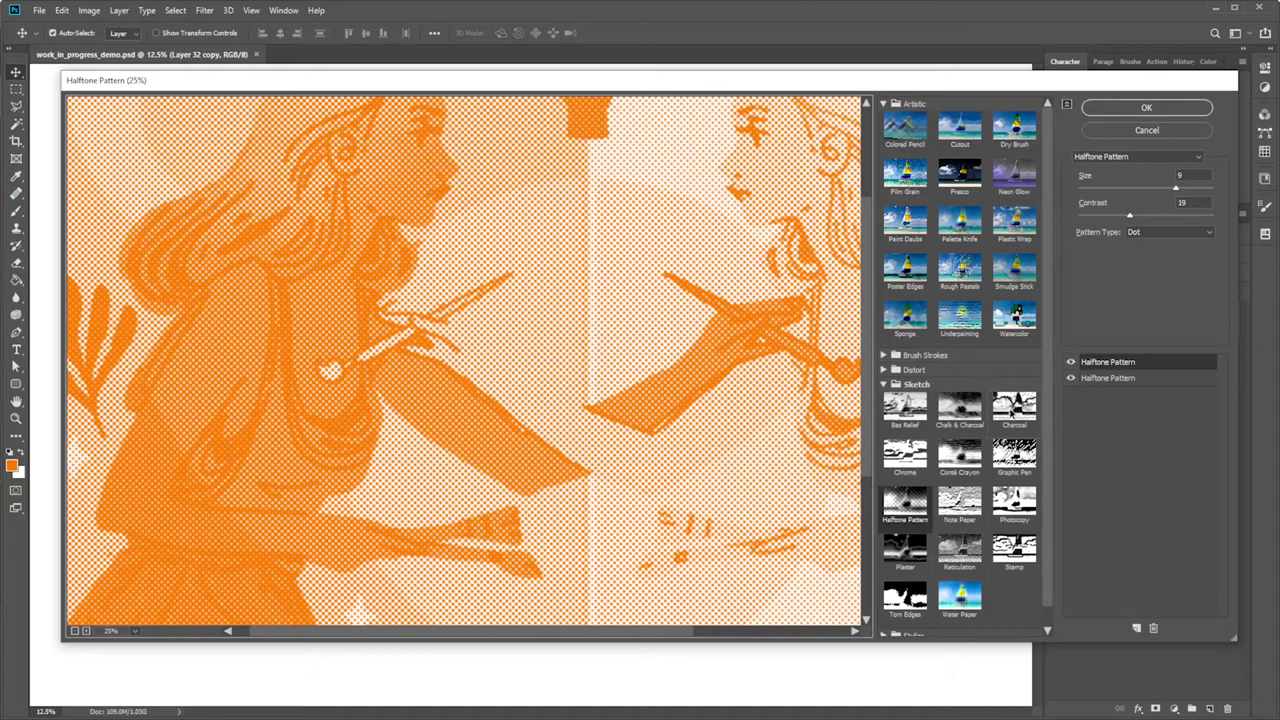
left_click(927, 370)
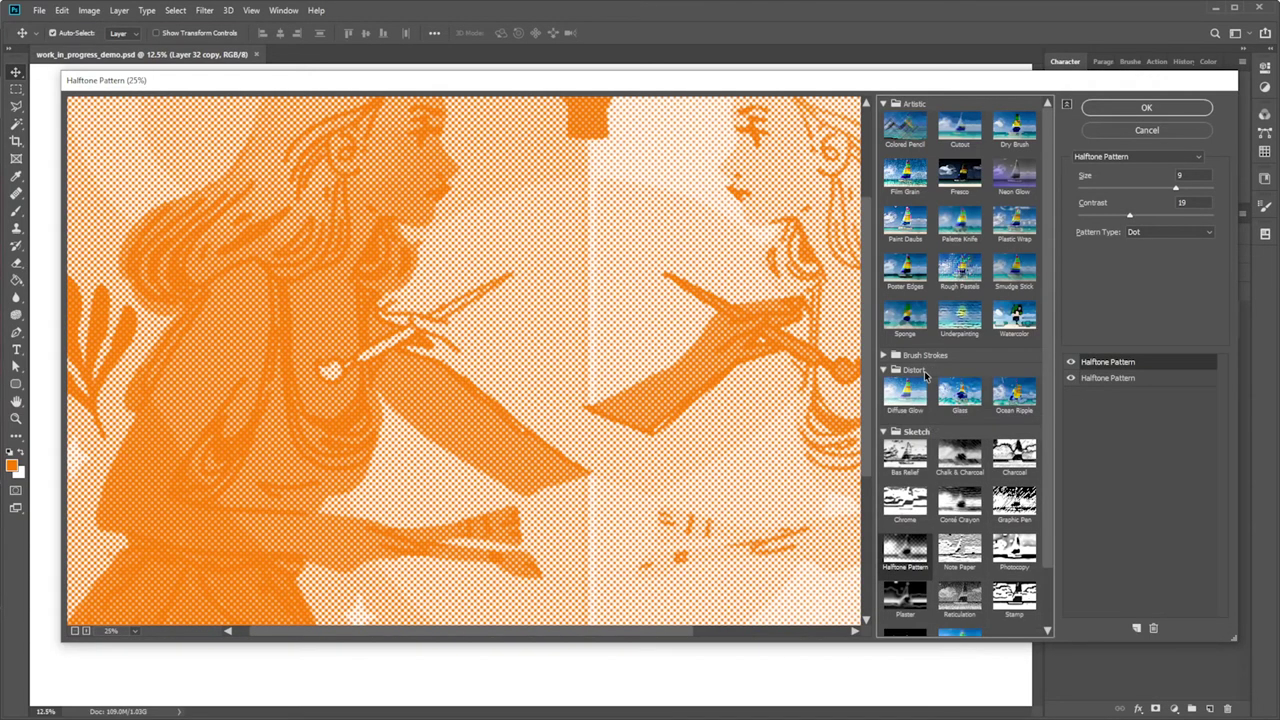
left_click(958, 396)
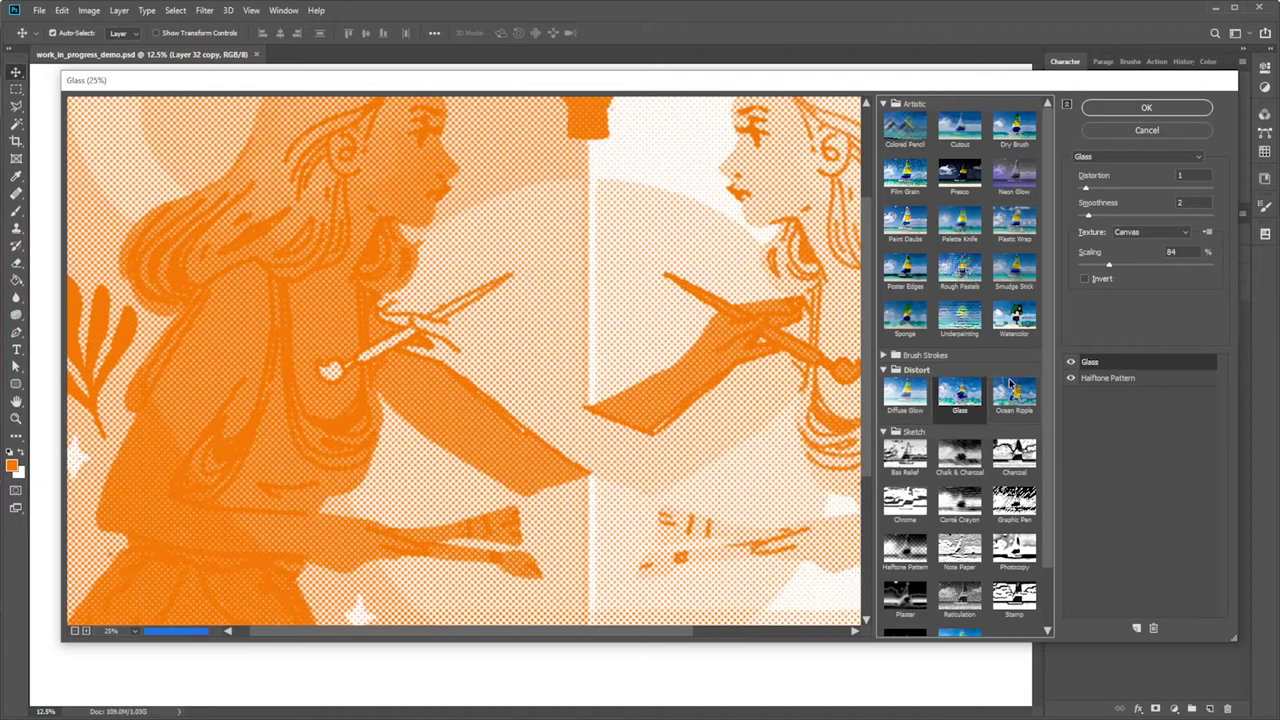
left_click_drag(671, 332, 612, 428)
Set Glass to Distortion 5, Smoothness 3, Canvas texture at 84% scaling, and apply both filters.
left_click_drag(1087, 188, 1096, 192)
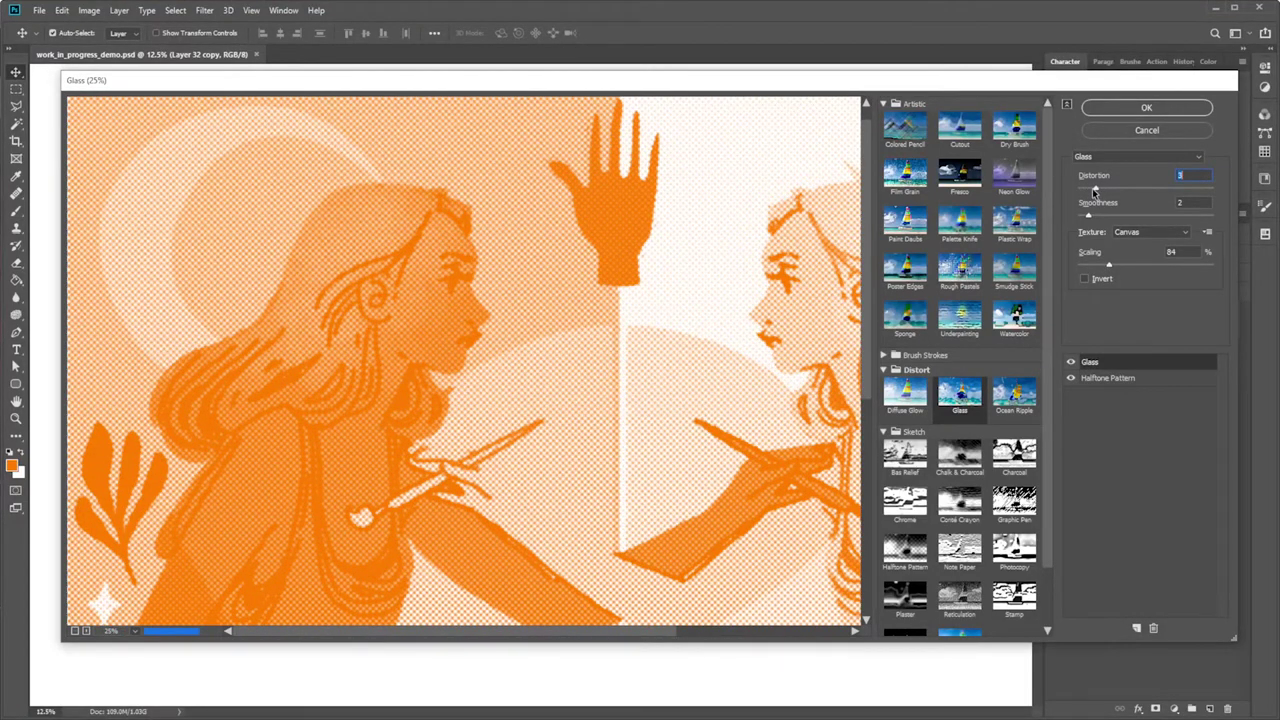
left_click_drag(495, 463, 458, 348)
left_click_drag(574, 531, 620, 255)
left_click_drag(1090, 215, 1112, 187)
key("ctrl+plus")
key("ctrl+plus")
key("ctrl+plus")
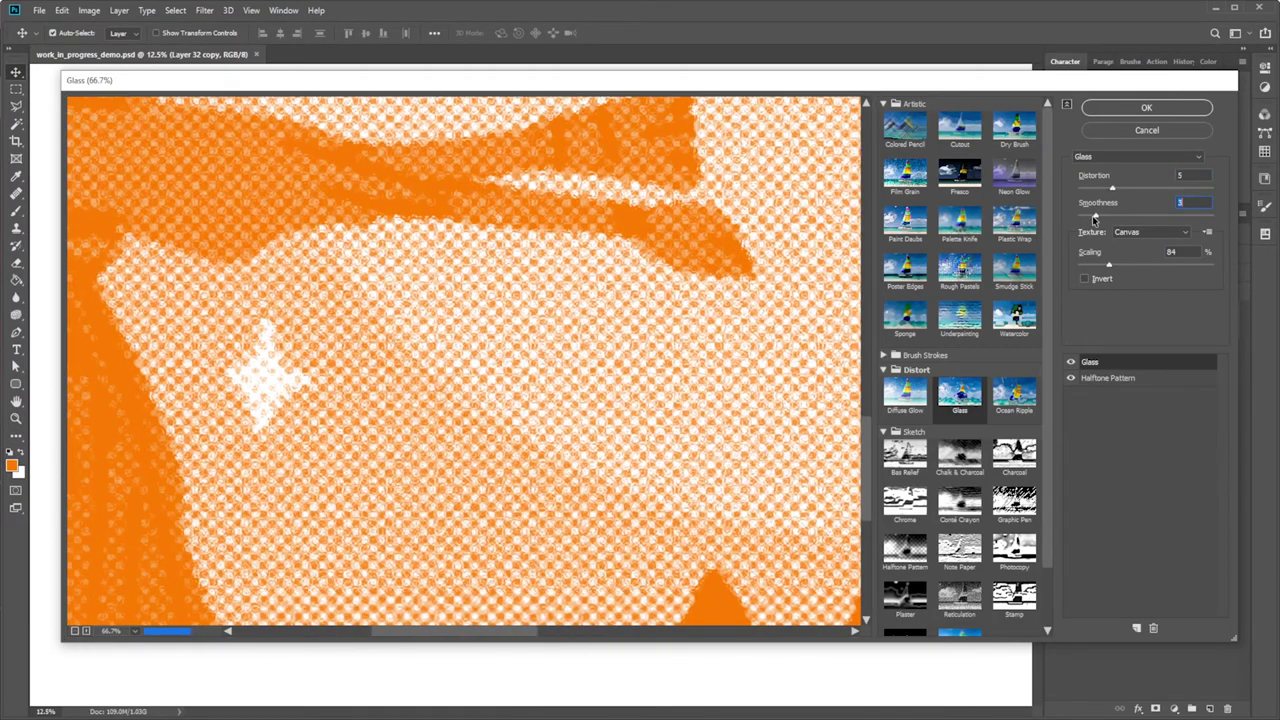
key("ctrl+minus")
key("ctrl+minus")
key("ctrl+minus")
key("ctrl+minus")
key("ctrl+minus")
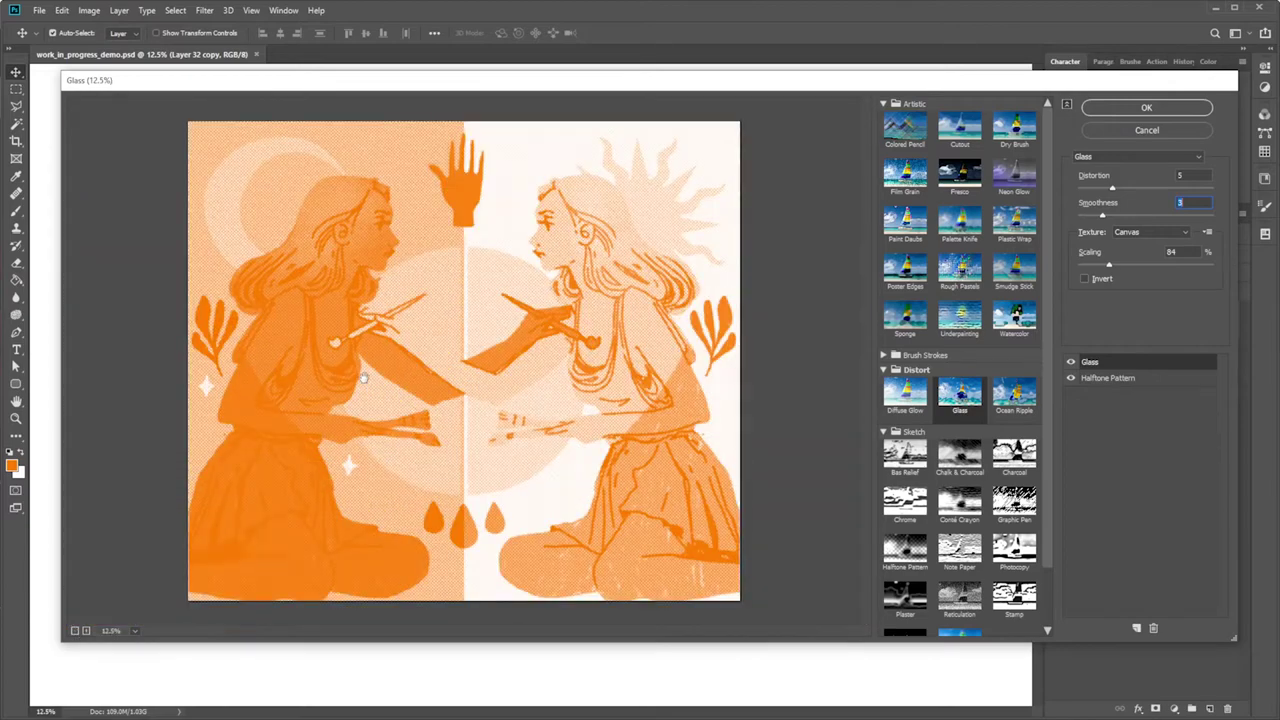
left_click(1132, 109)
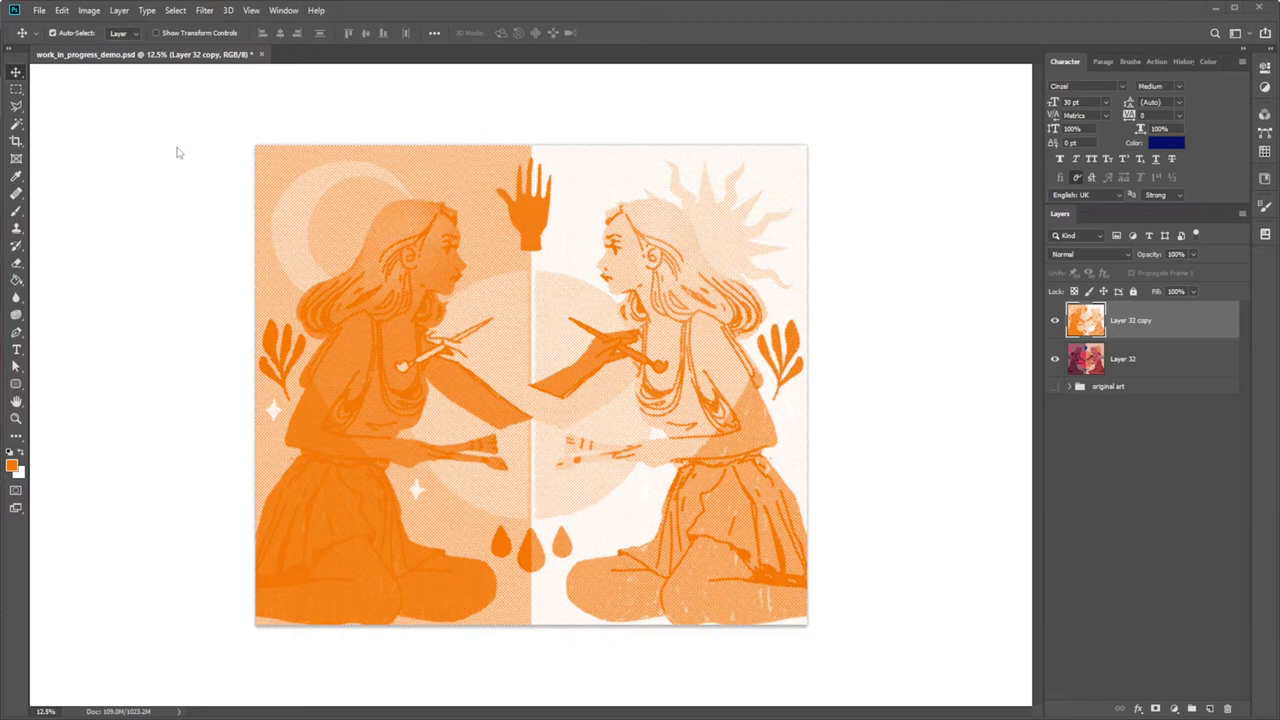
Start a Black & White adjustment on Layer 32 copy from Image > Adjustments.
left_click(89, 10)
mouse_move(130, 45)
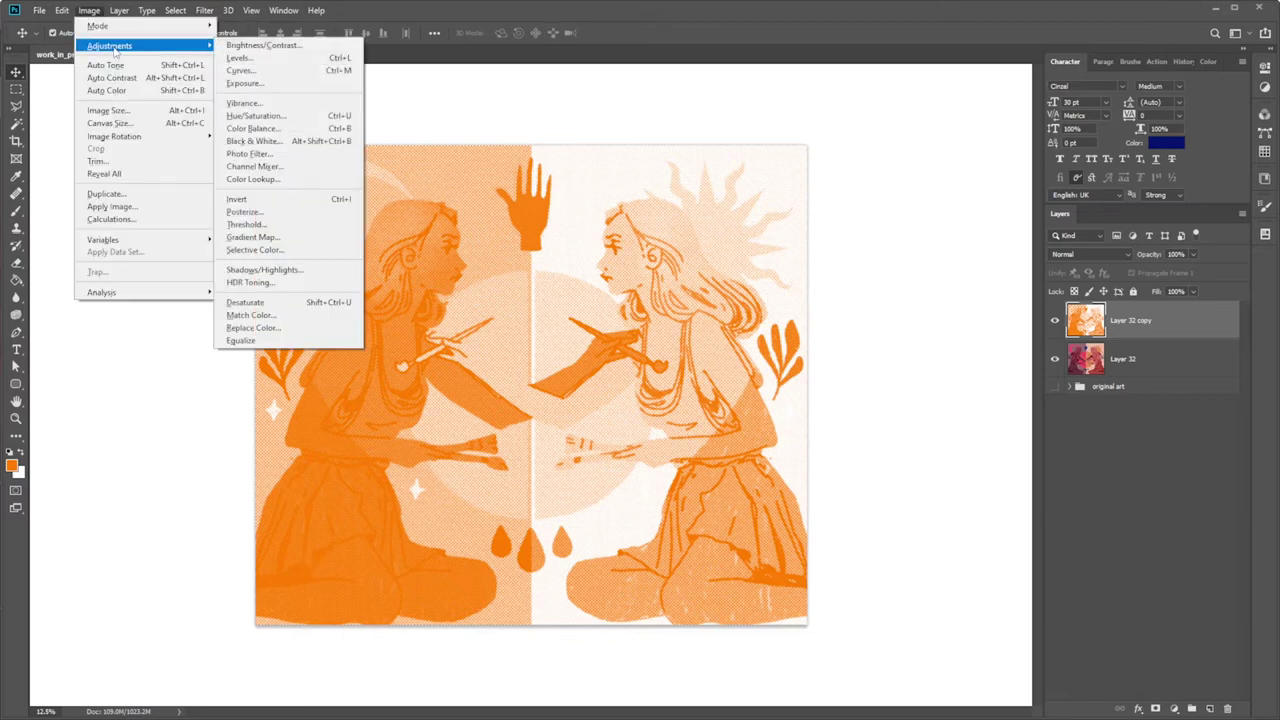
left_click(255, 141)
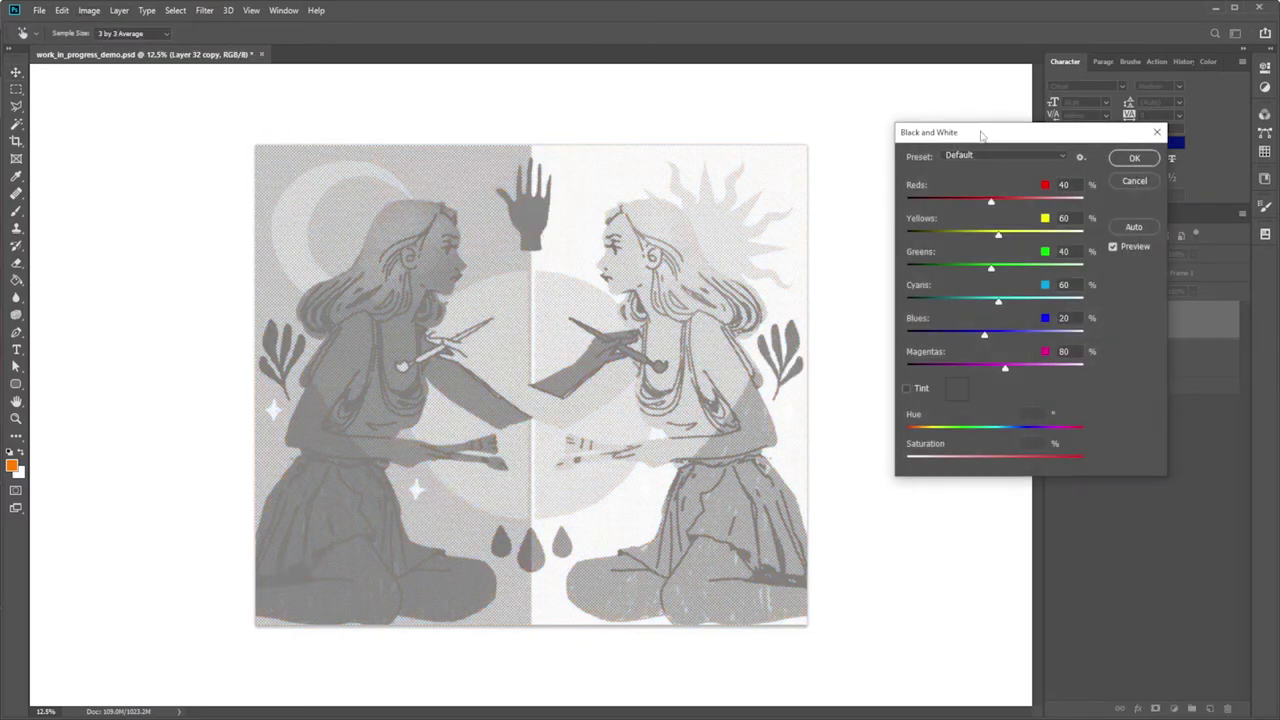
left_click_drag(978, 137, 803, 190)
Set the Black & White mix to Reds -4, Blues -43, Magentas 80 and apply it.
left_click_drag(820, 256, 806, 288)
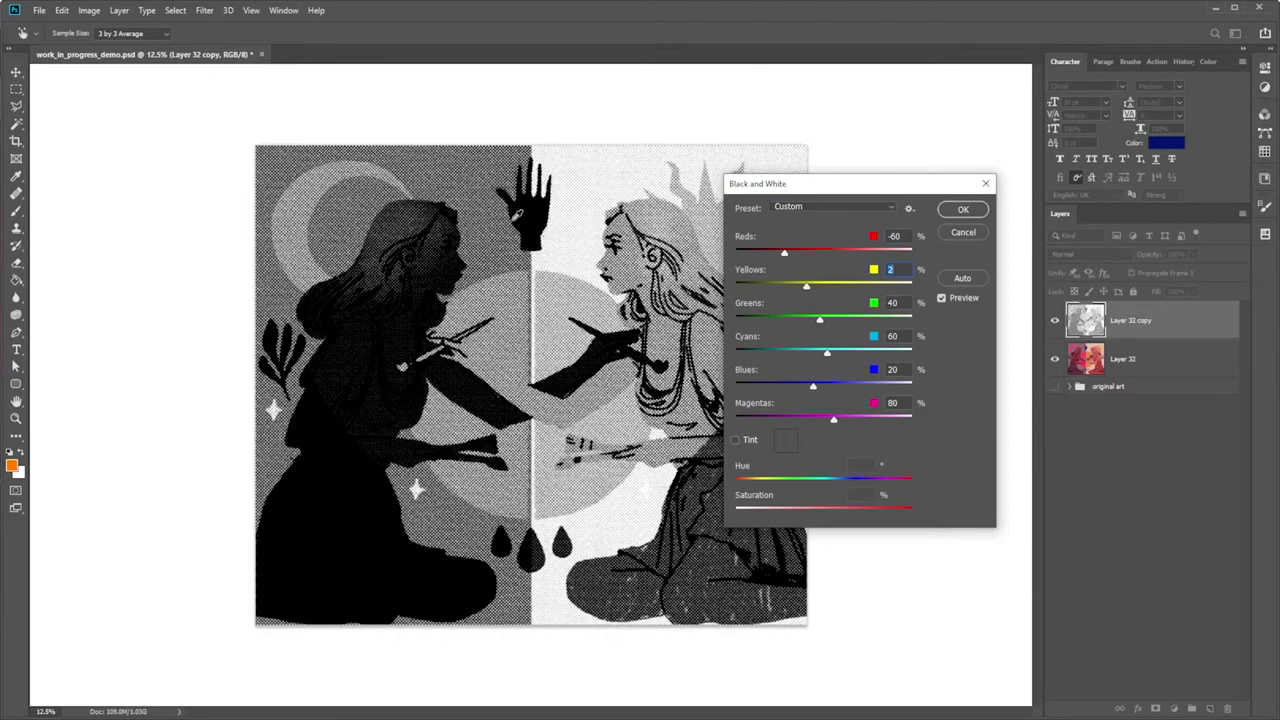
left_click_drag(785, 255, 815, 256)
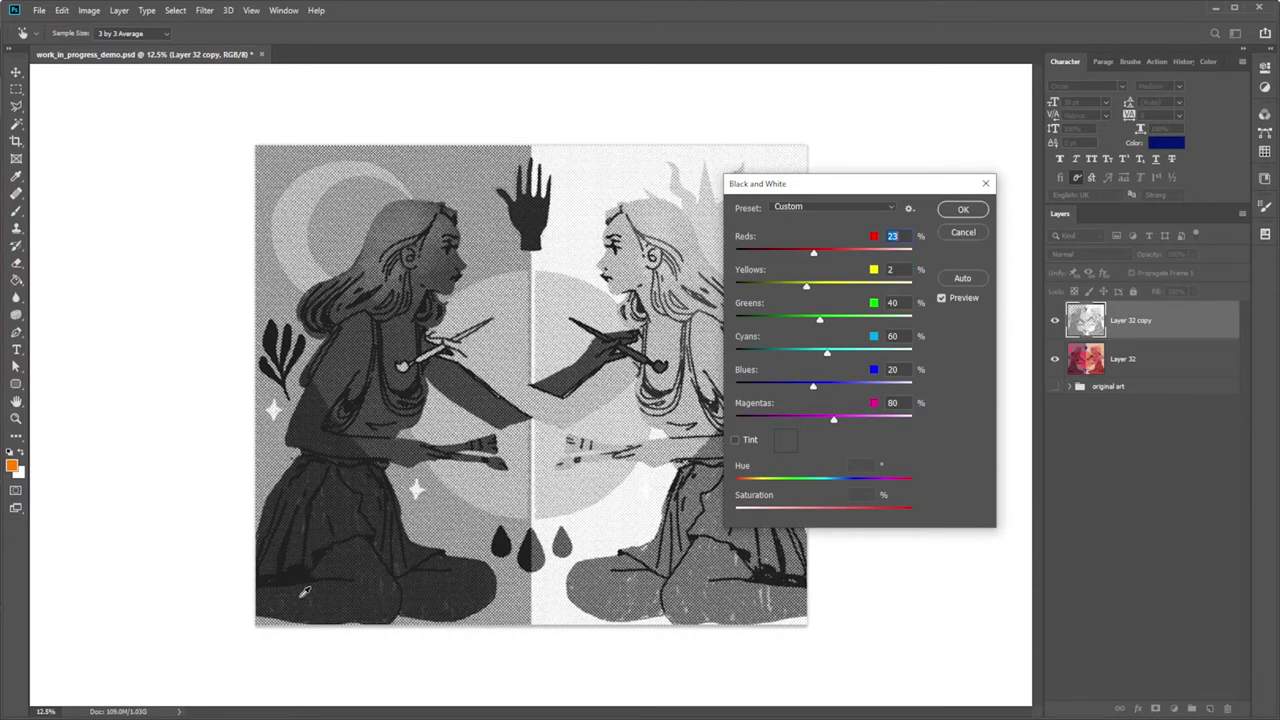
left_click_drag(813, 253, 700, 257)
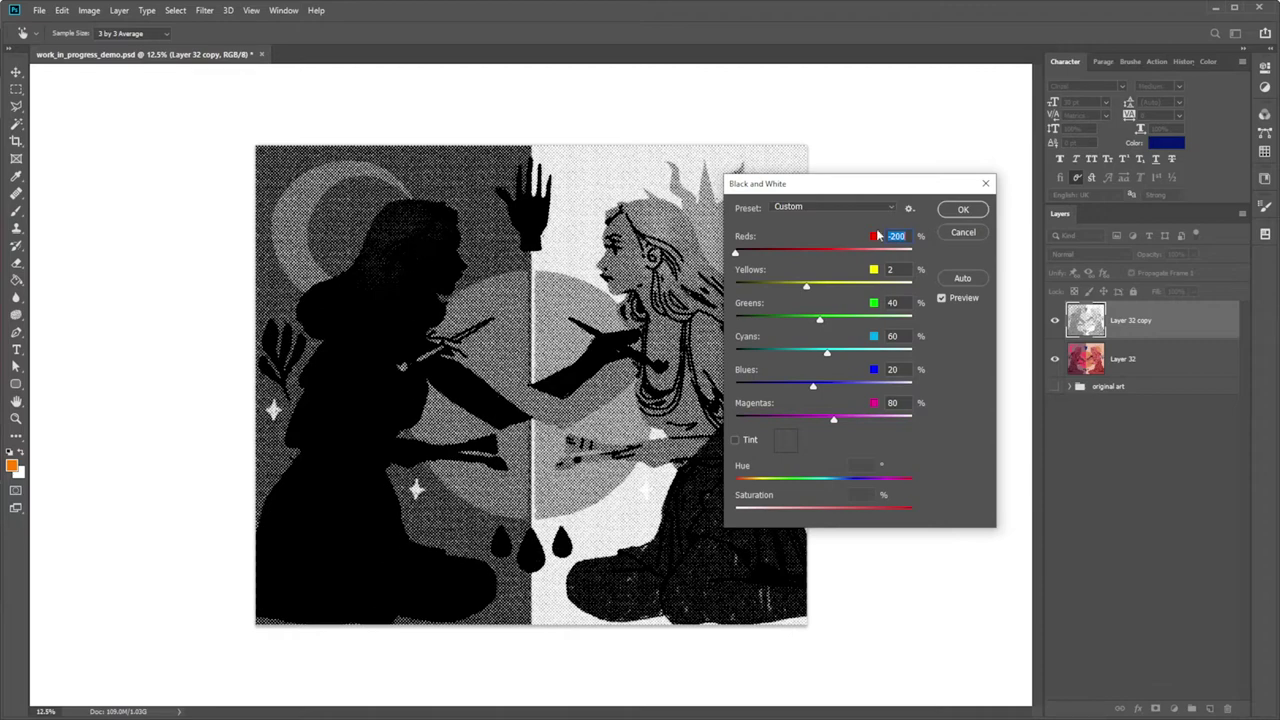
left_click_drag(736, 253, 809, 297)
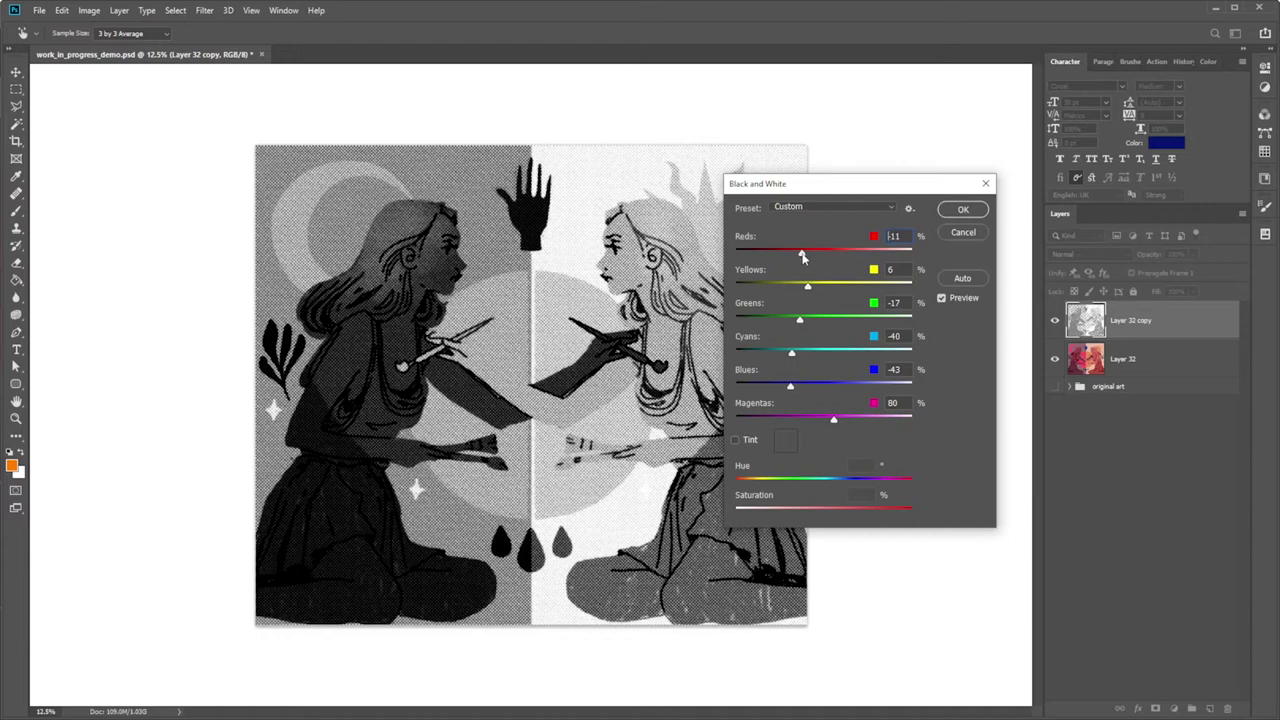
left_click_drag(538, 294, 533, 294)
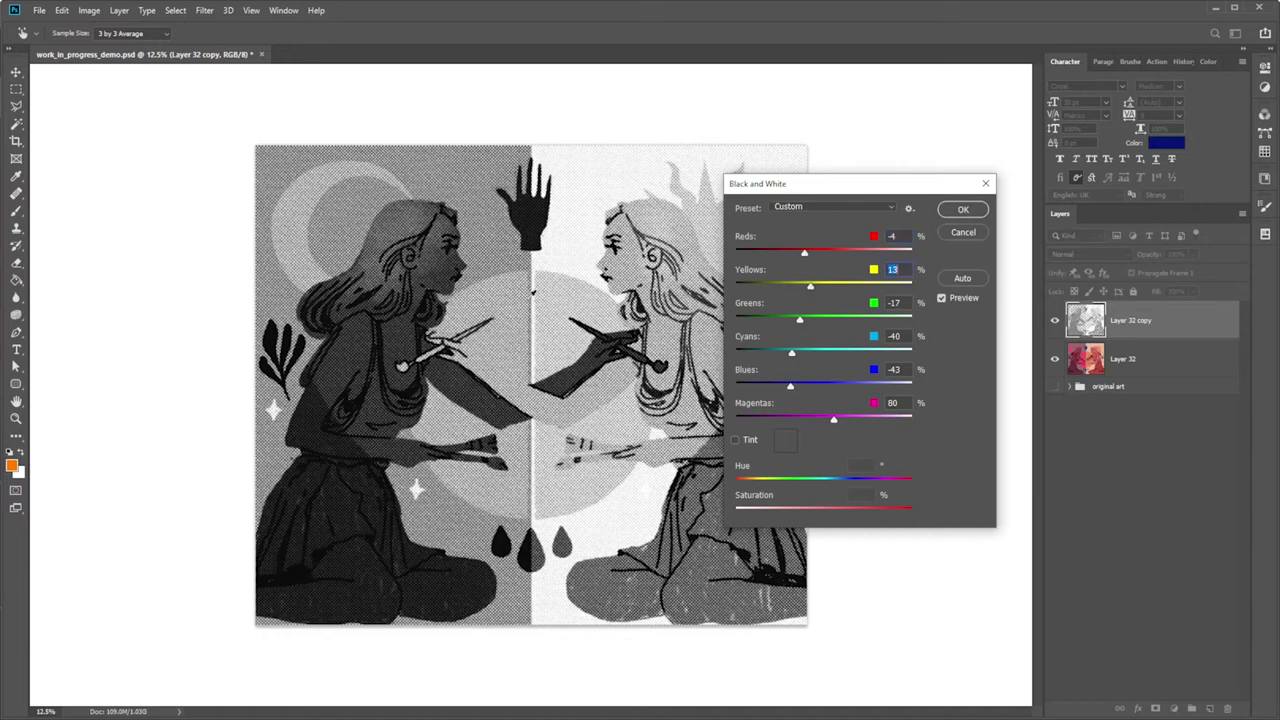
left_click(955, 210)
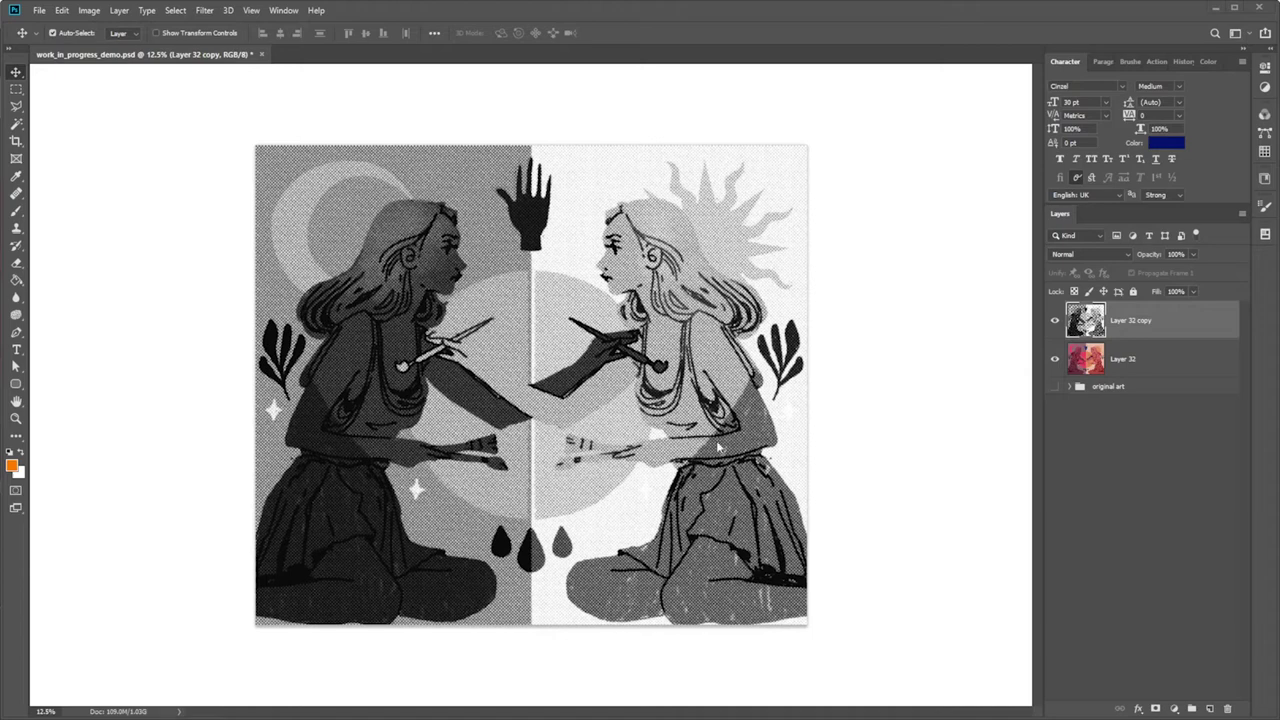
Invert Layer 32 copy so the women appear pale against a dark background.
left_click(86, 12)
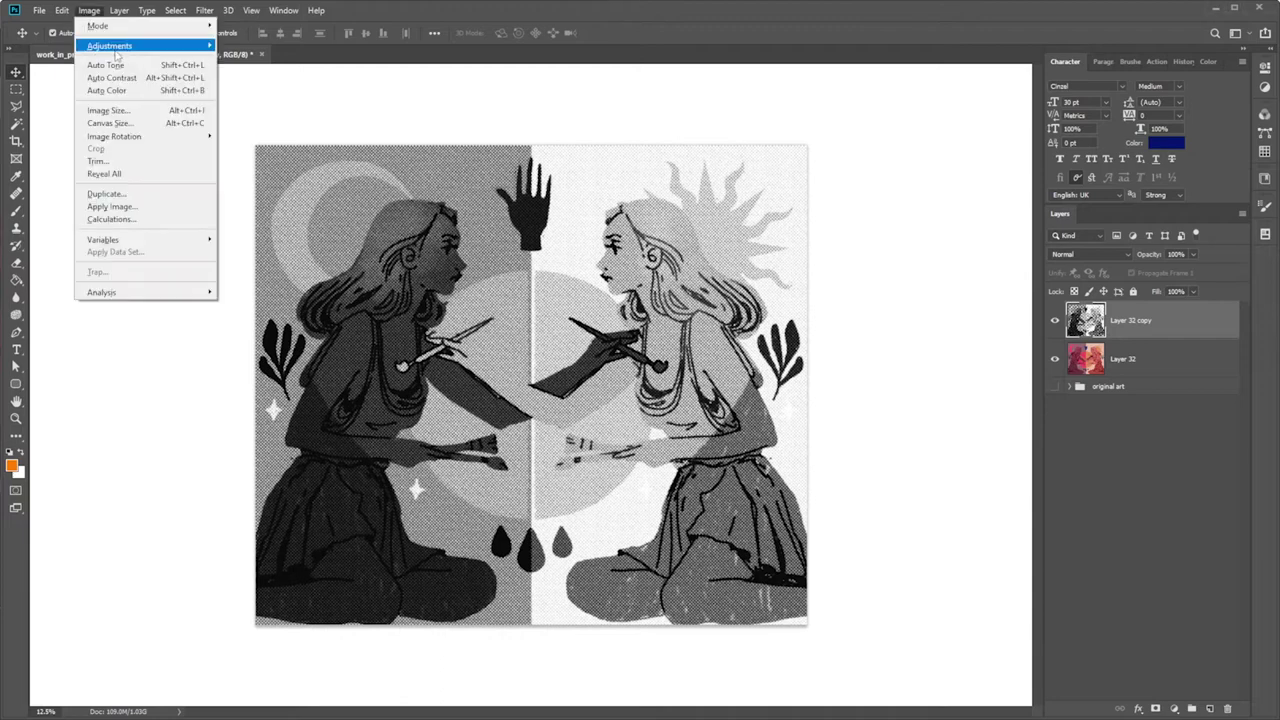
mouse_move(116, 50)
left_click(322, 199)
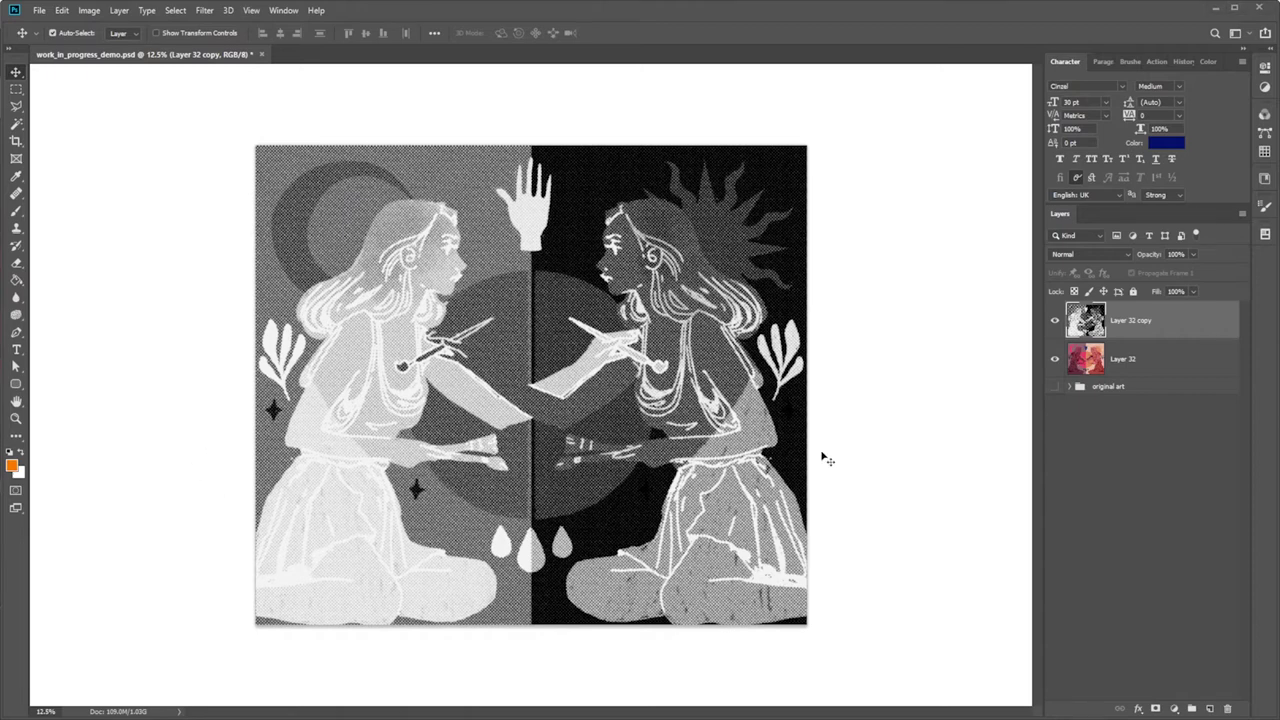
Set Layer 32 copy to Soft Light blend mode with Fill at 47%.
left_click(1105, 255)
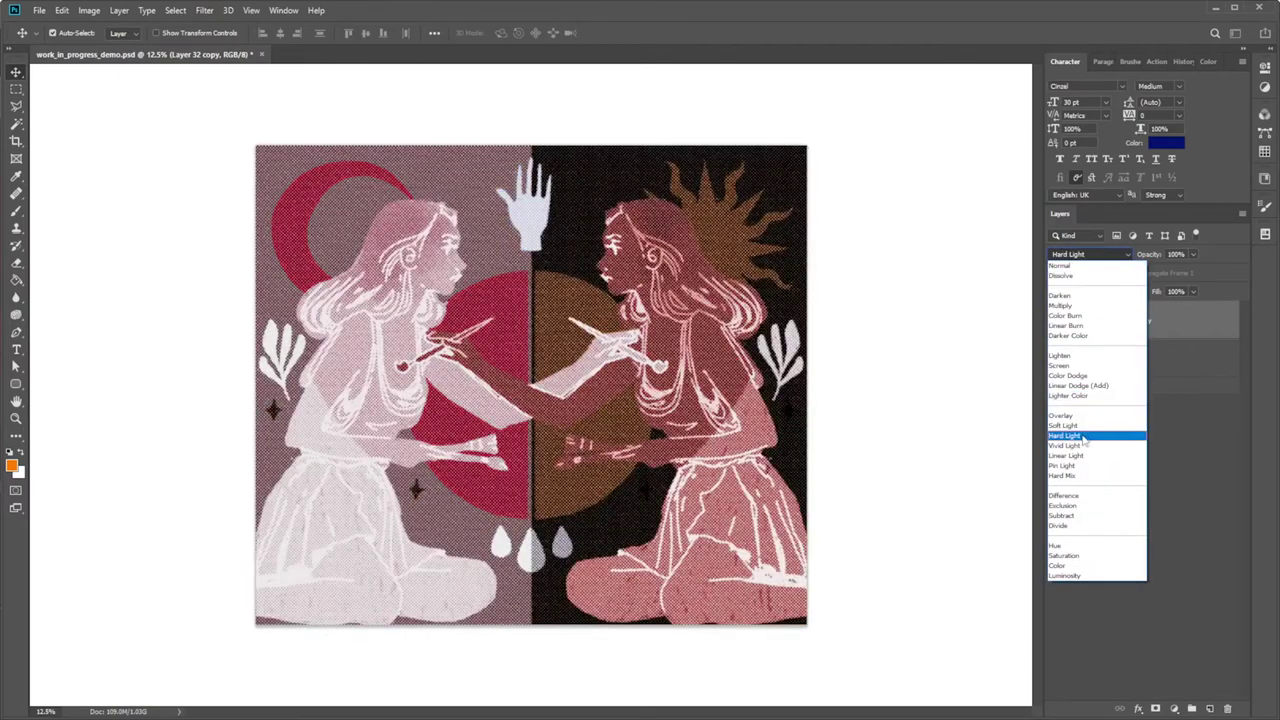
left_click(1065, 426)
left_click(1193, 292)
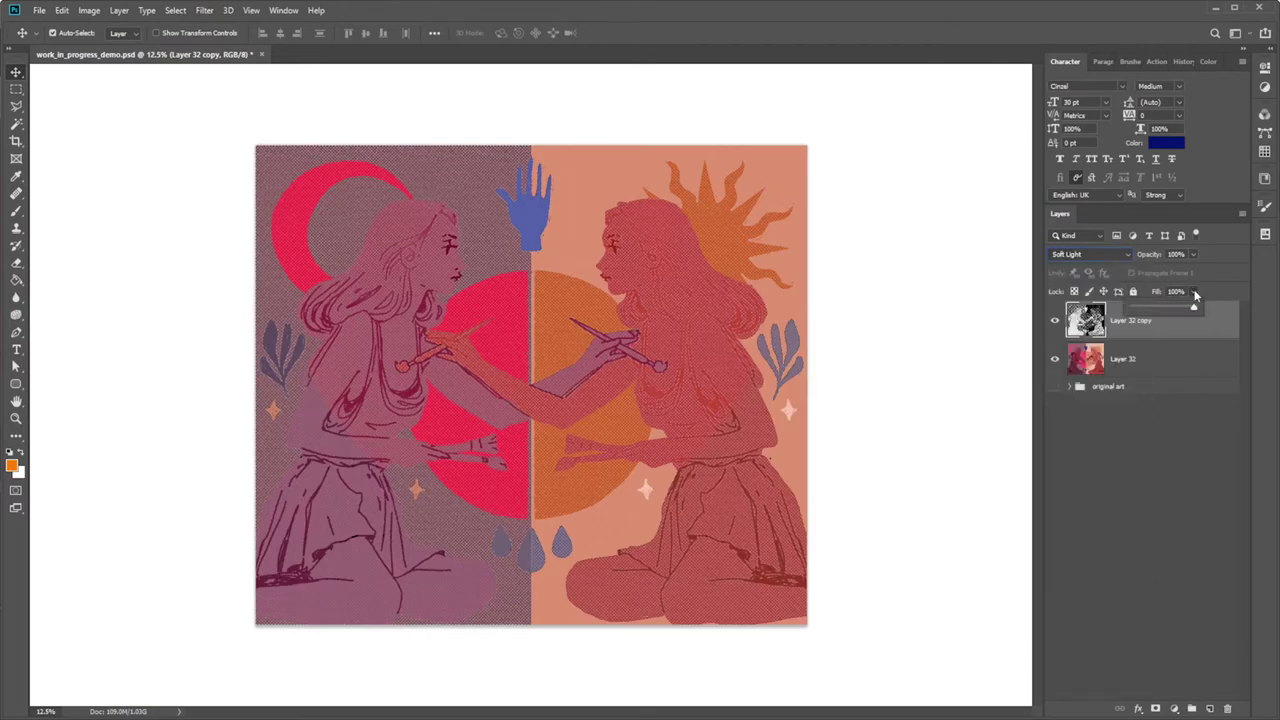
left_click_drag(1193, 310, 1162, 310)
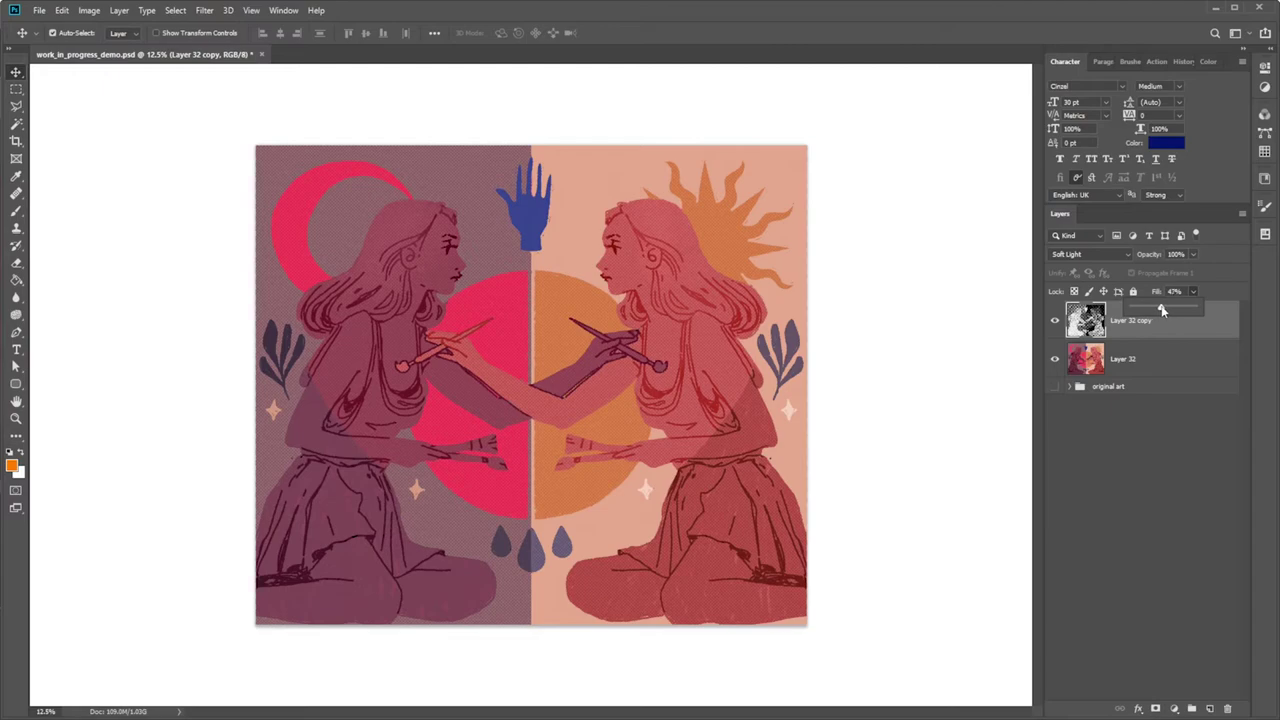
left_click(974, 357)
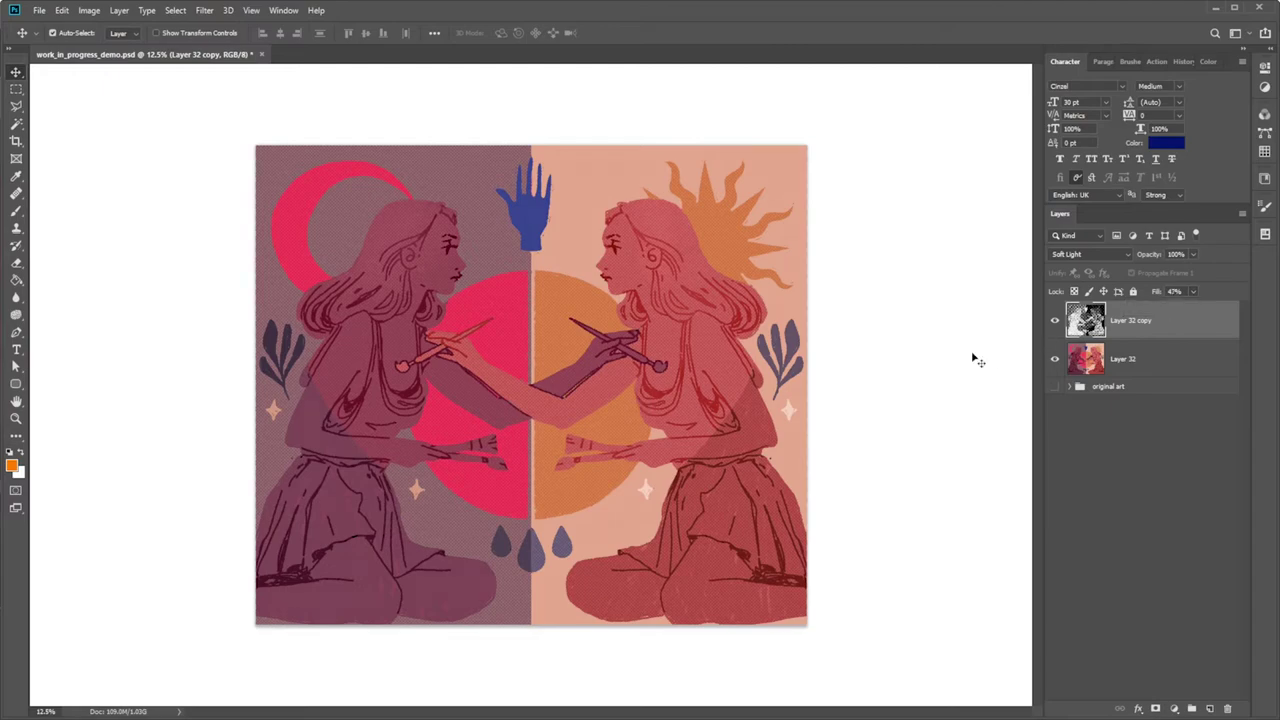
key("ctrl+plus")
key("ctrl+plus")
key("ctrl+plus")
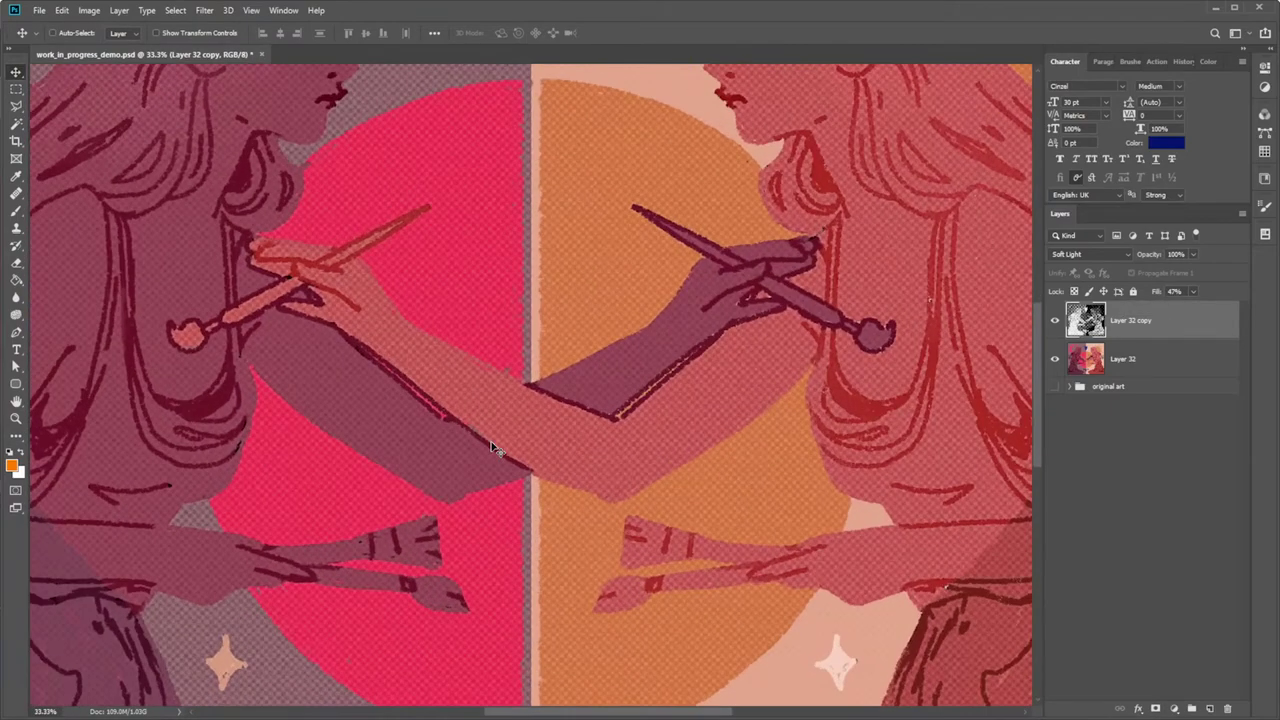
key("ctrl+minus")
key("ctrl+minus")
key("ctrl+minus")
key("ctrl+plus")
key("ctrl+plus")
key("ctrl+plus")
key("ctrl+plus")
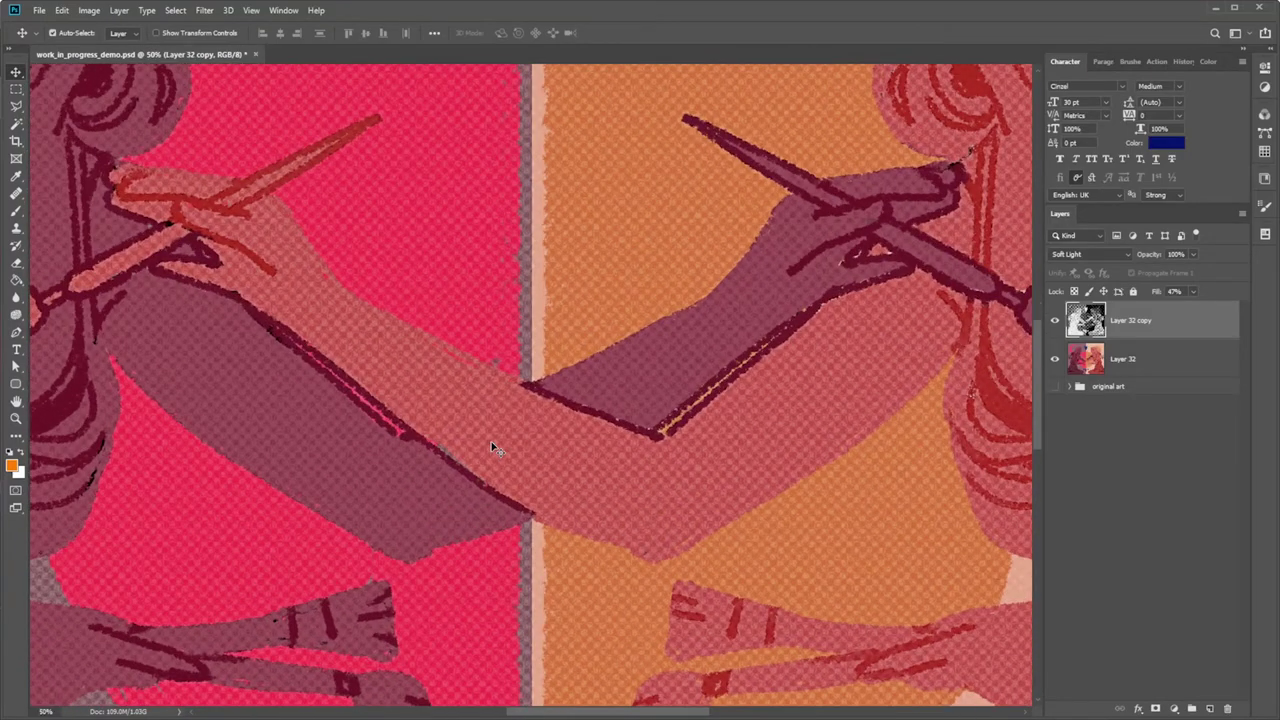
key("ctrl+minus")
key("ctrl+minus")
key("ctrl+minus")
key("ctrl+minus")
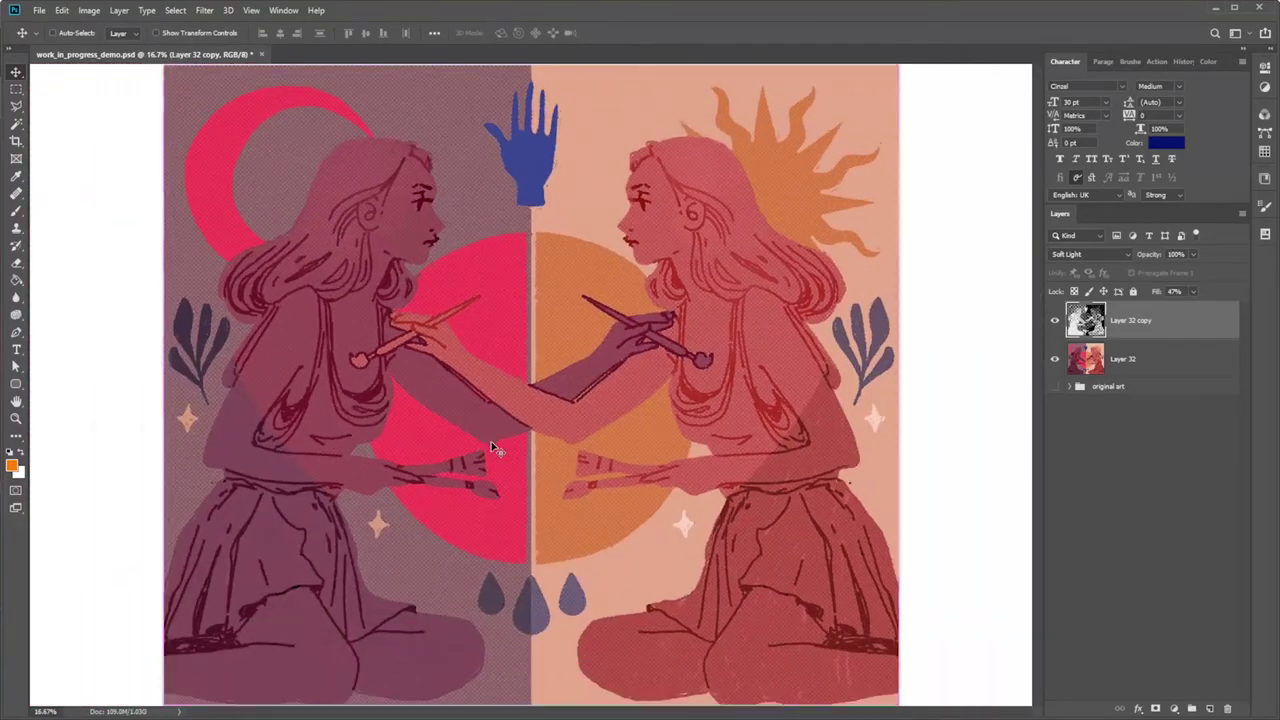
key("ctrl+plus")
Stamp a merged copy as Layer 33 and move it above Layer 32 copy.
left_click(1166, 357)
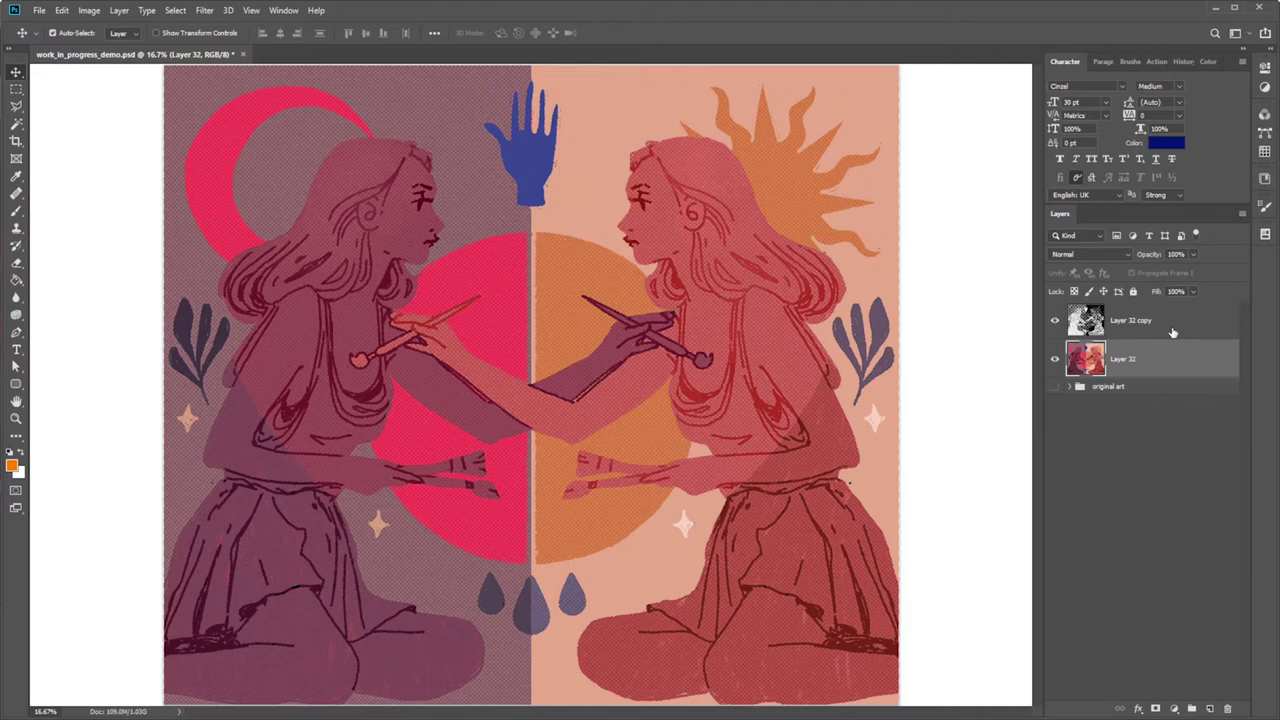
key("ctrl+shift+alt+e")
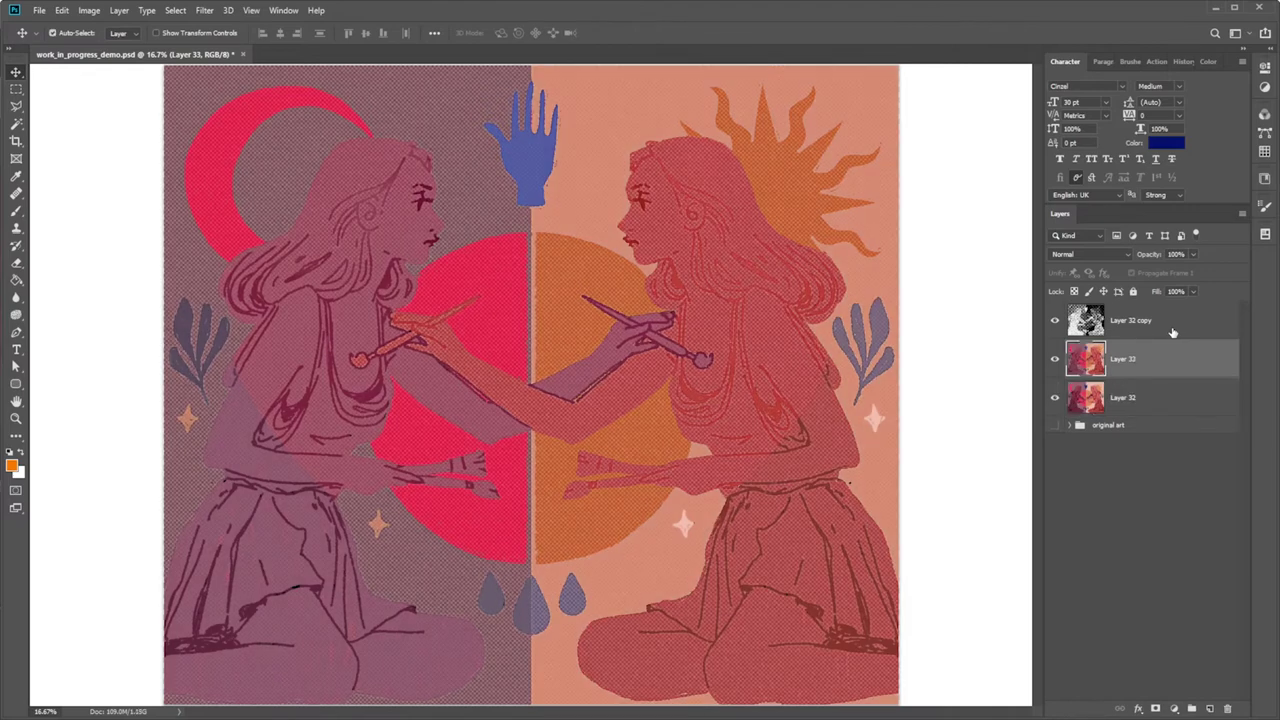
left_click_drag(1153, 365, 1150, 322)
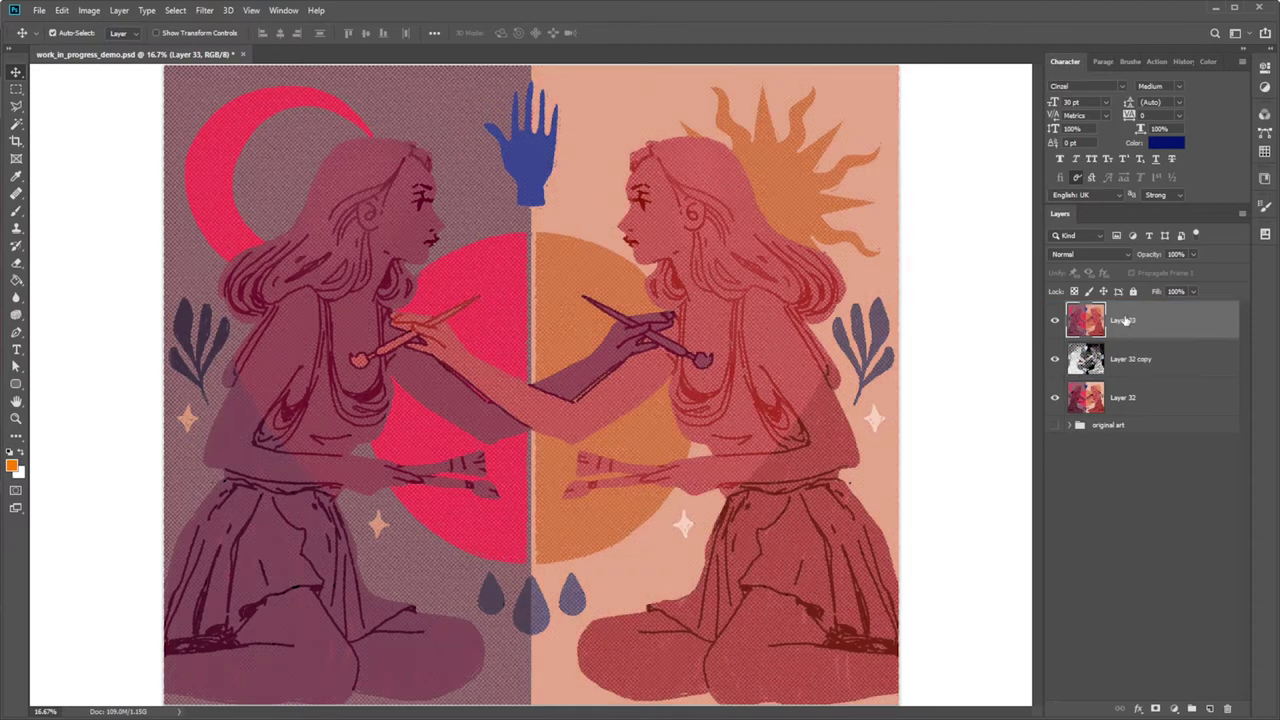
left_click(1055, 359)
left_click(1055, 360)
Limit Layer 33 to the red channel by unchecking G and B in Blending Options.
left_click(1140, 708)
left_click(1170, 450)
left_click_drag(339, 275, 381, 218)
left_click(450, 328)
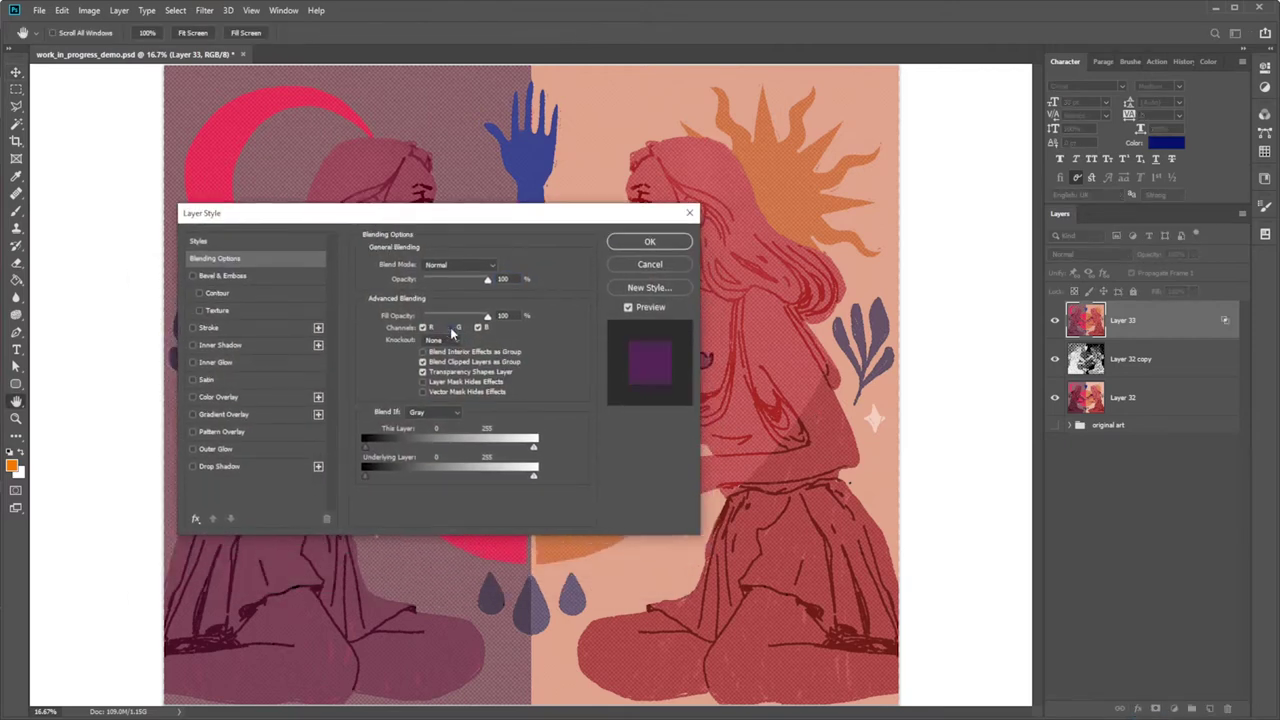
left_click(478, 328)
left_click(650, 242)
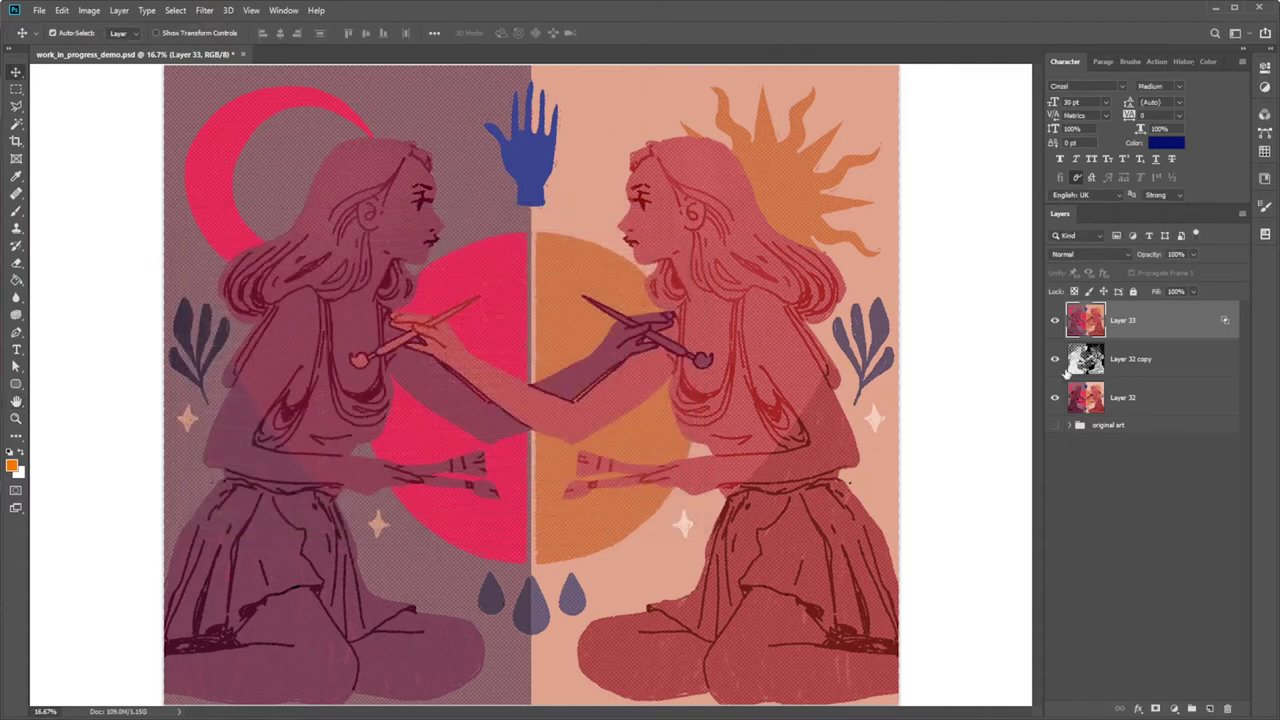
Hide and reshow Layer 32 copy and Layer 32 to check Layer 33 alone.
left_click(1054, 358)
left_click(1054, 397)
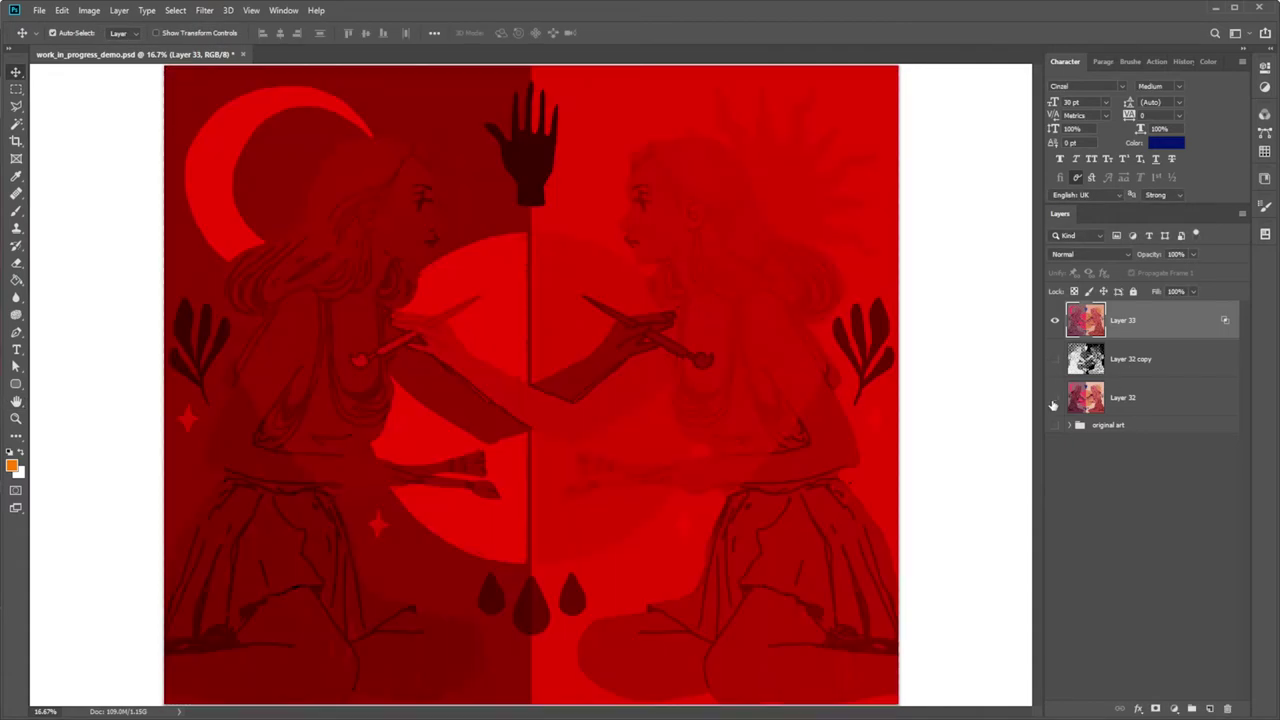
left_click(1054, 397)
left_click(1054, 358)
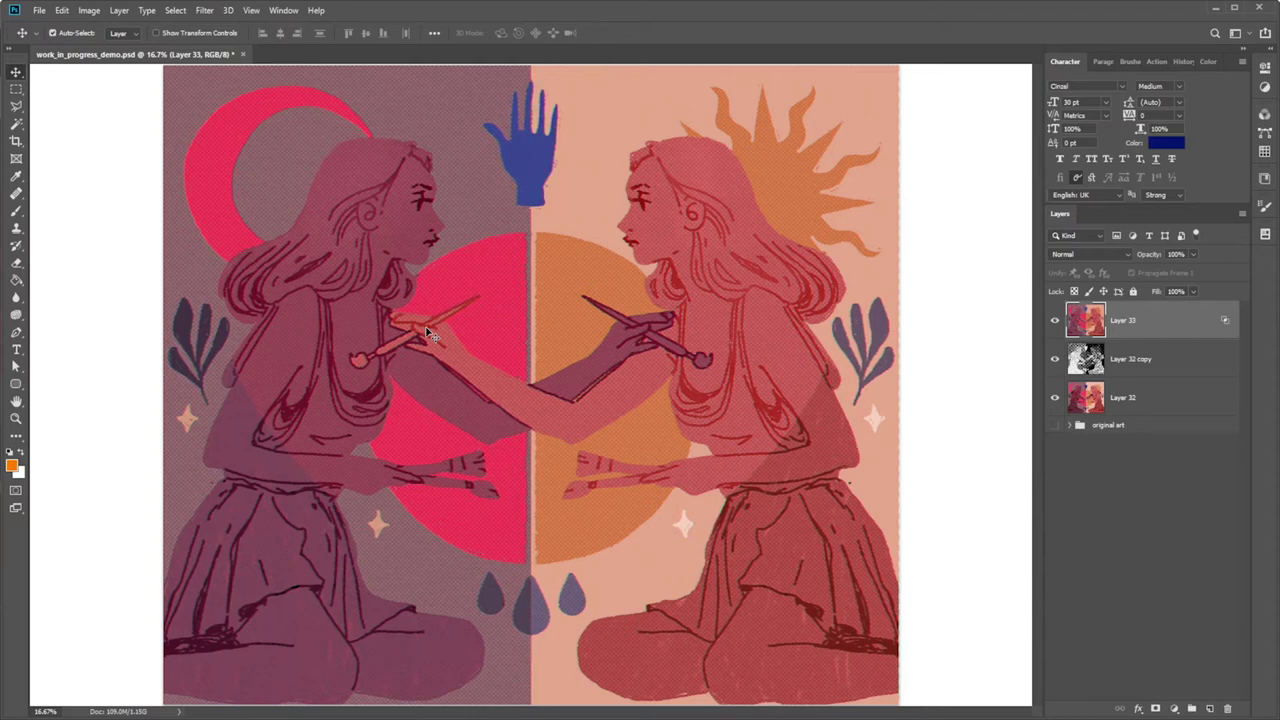
left_click(16, 419)
left_click(246, 193)
scroll(176, 263, "up", 1)
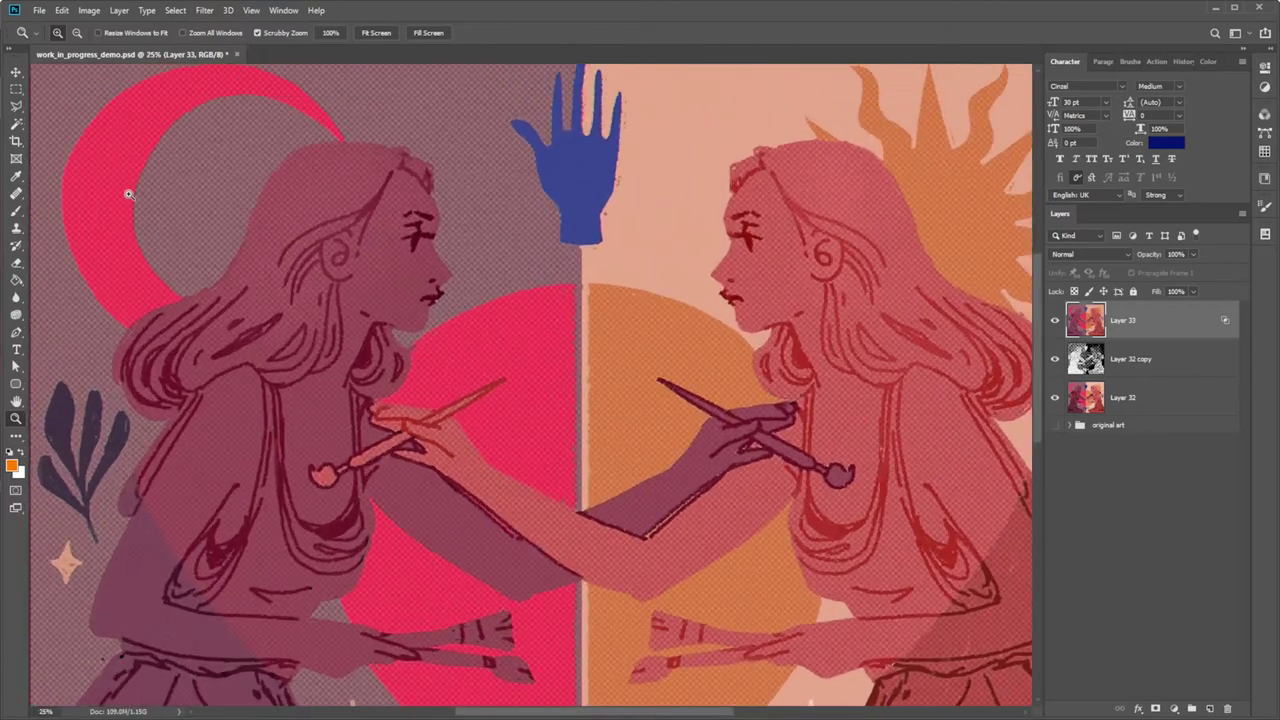
scroll(140, 152, "left", 2)
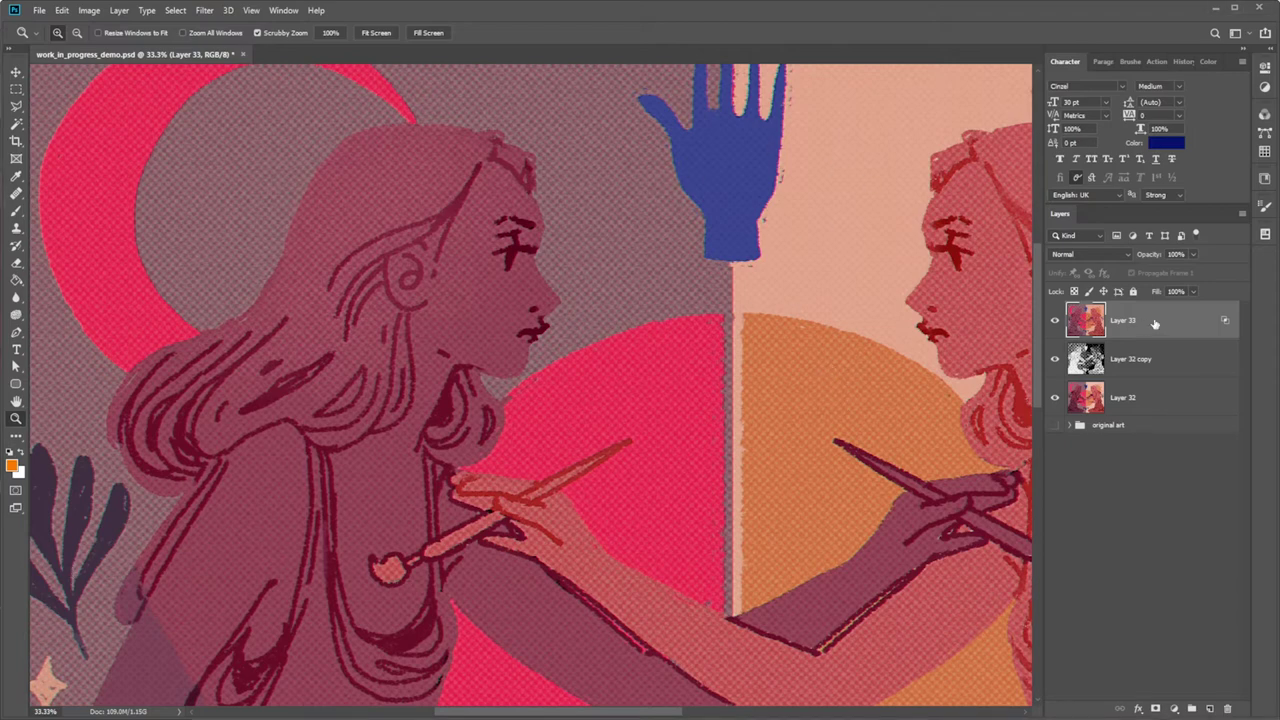
key("ctrl+minus")
key("ctrl+minus")
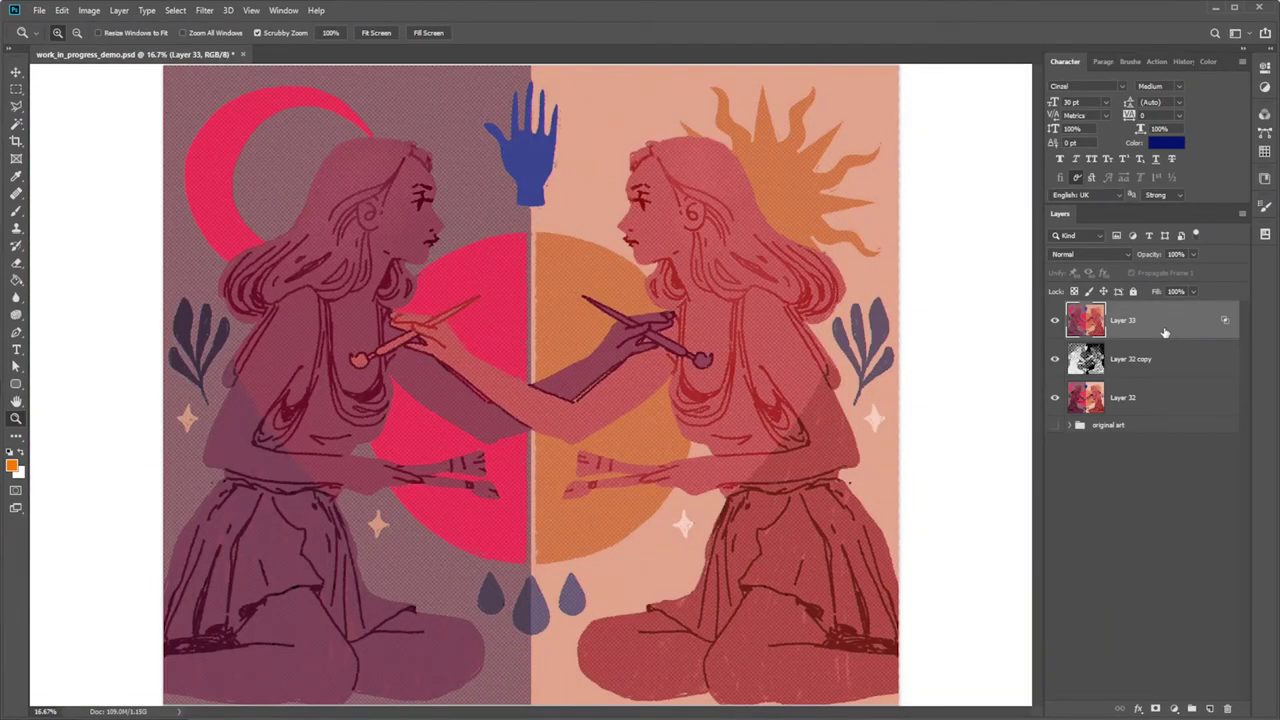
Stamp all visible layers into a new Layer 34 at the top of the stack.
key("ctrl+shift+alt+e")
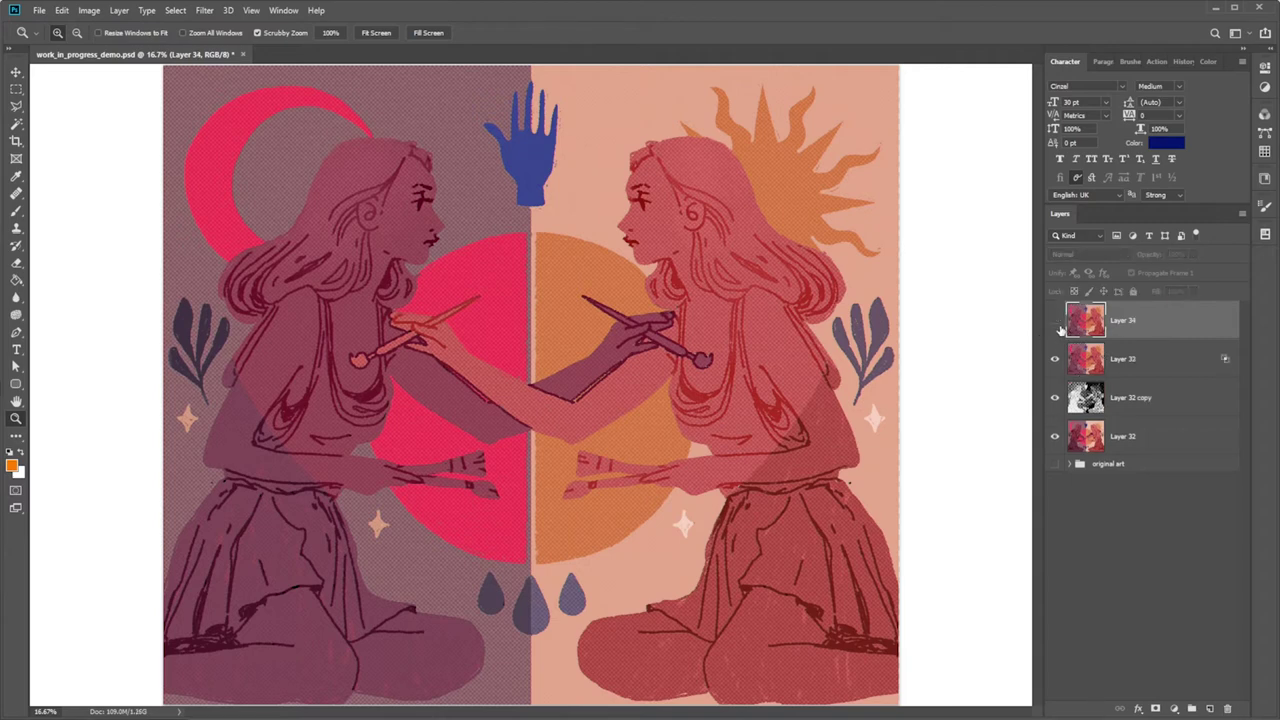
left_click(205, 10)
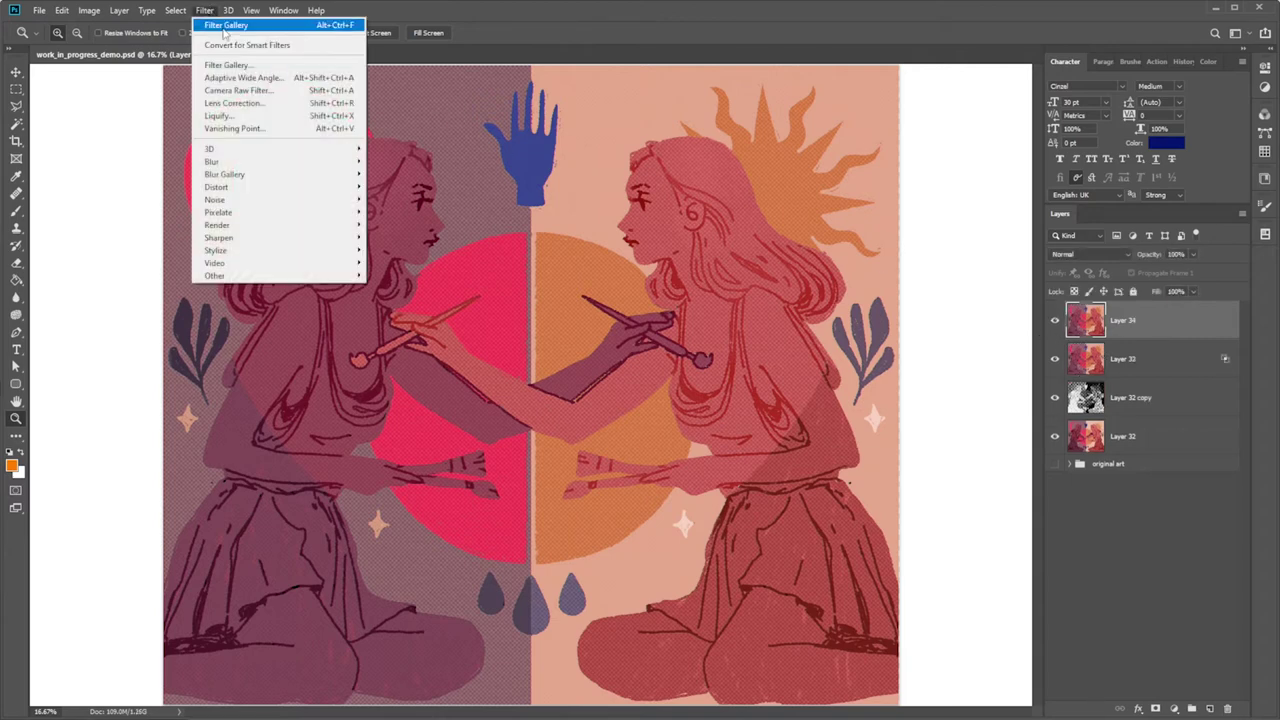
left_click(219, 24)
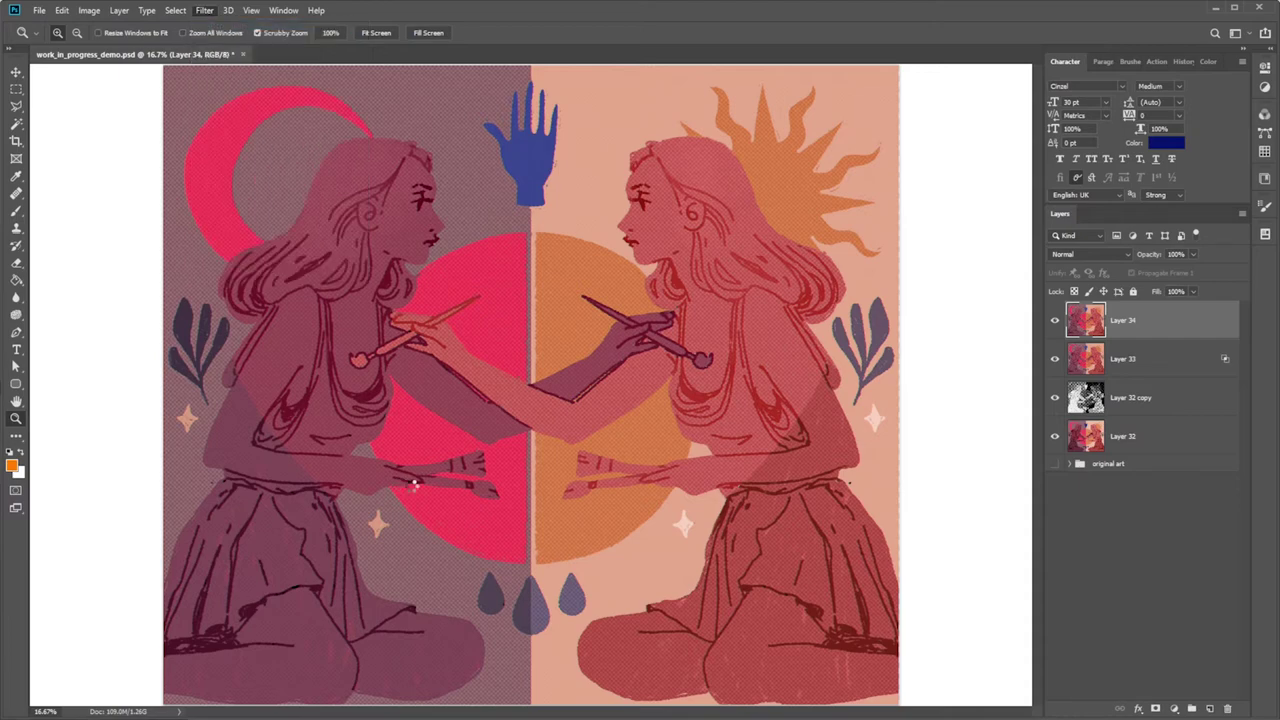
Undo the halftone on Layer 34 and reopen Filter Gallery with its Glass and Halftone effects.
key("ctrl+z")
left_click(205, 10)
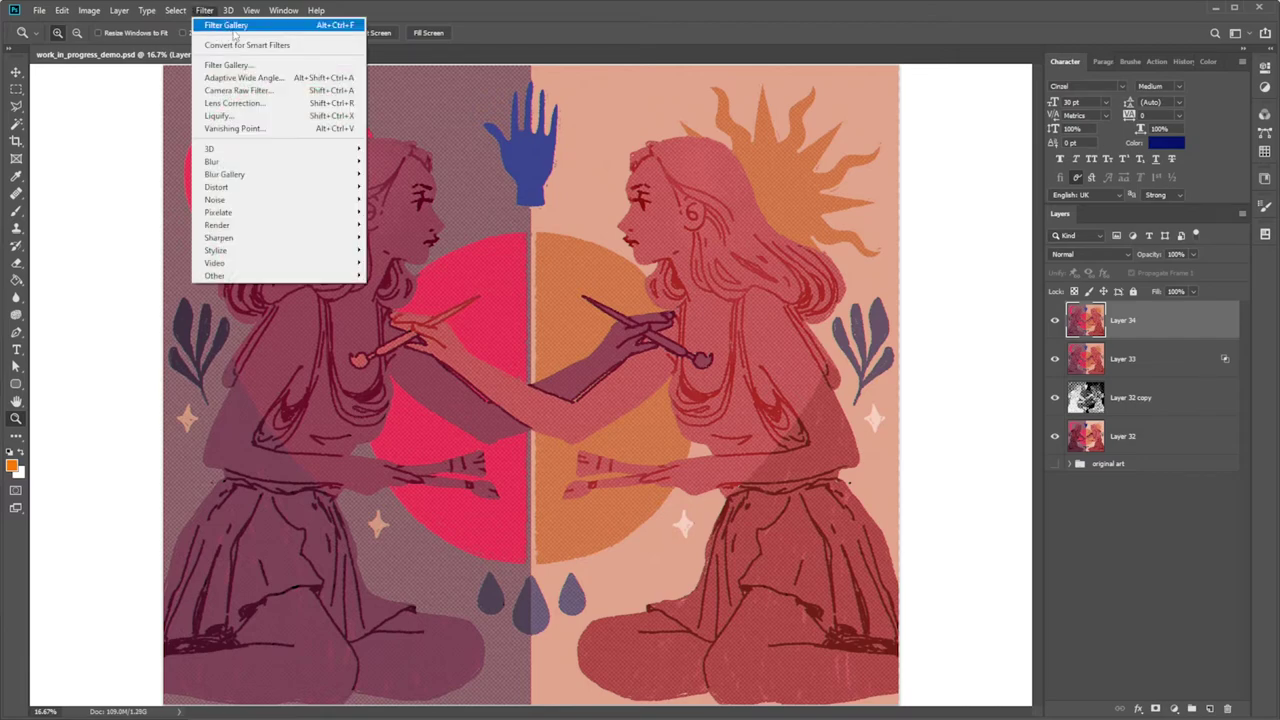
left_click(230, 65)
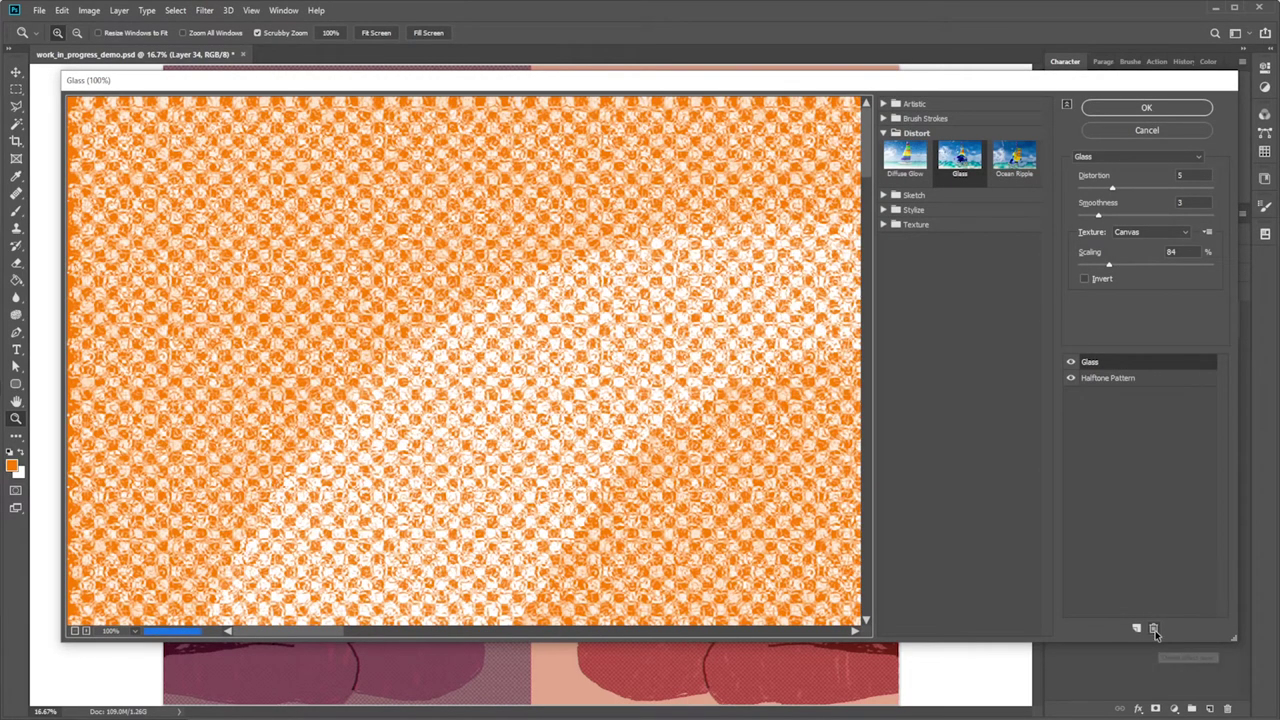
Replace the Glass effect with Artistic > Film Grain and zoom the preview out to the whole artwork.
left_click(1154, 629)
left_click(898, 105)
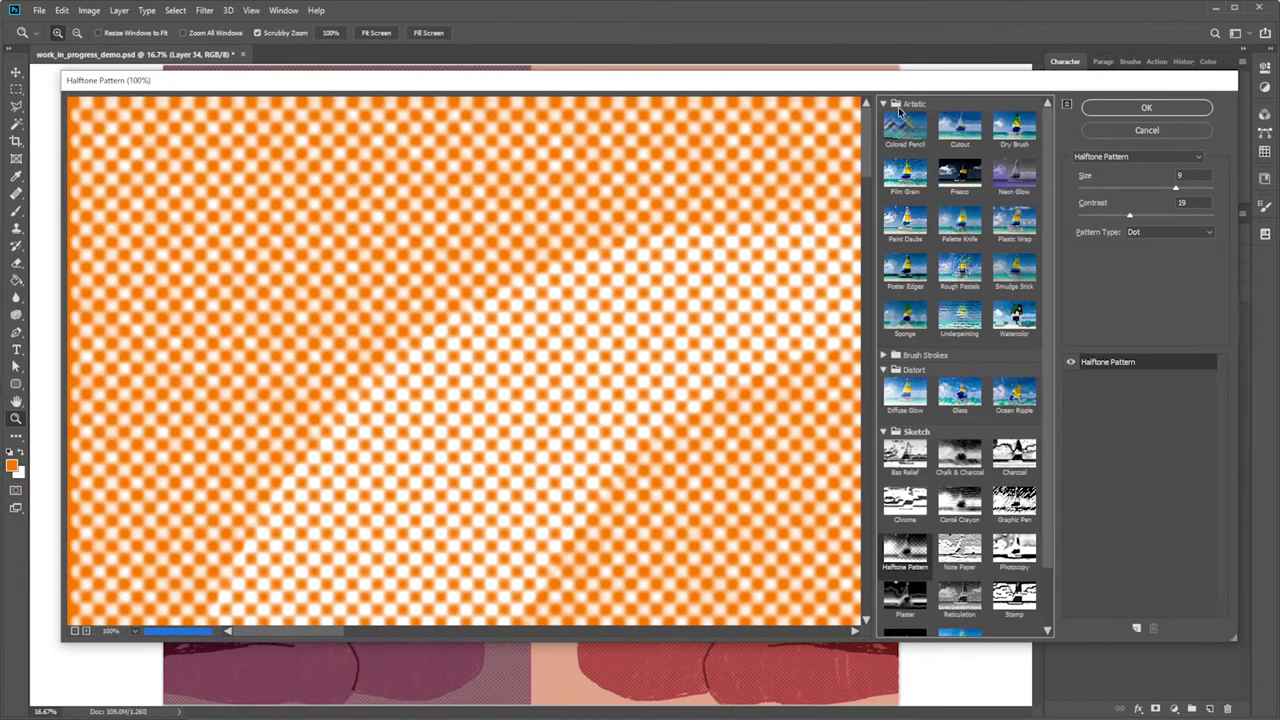
left_click(905, 177)
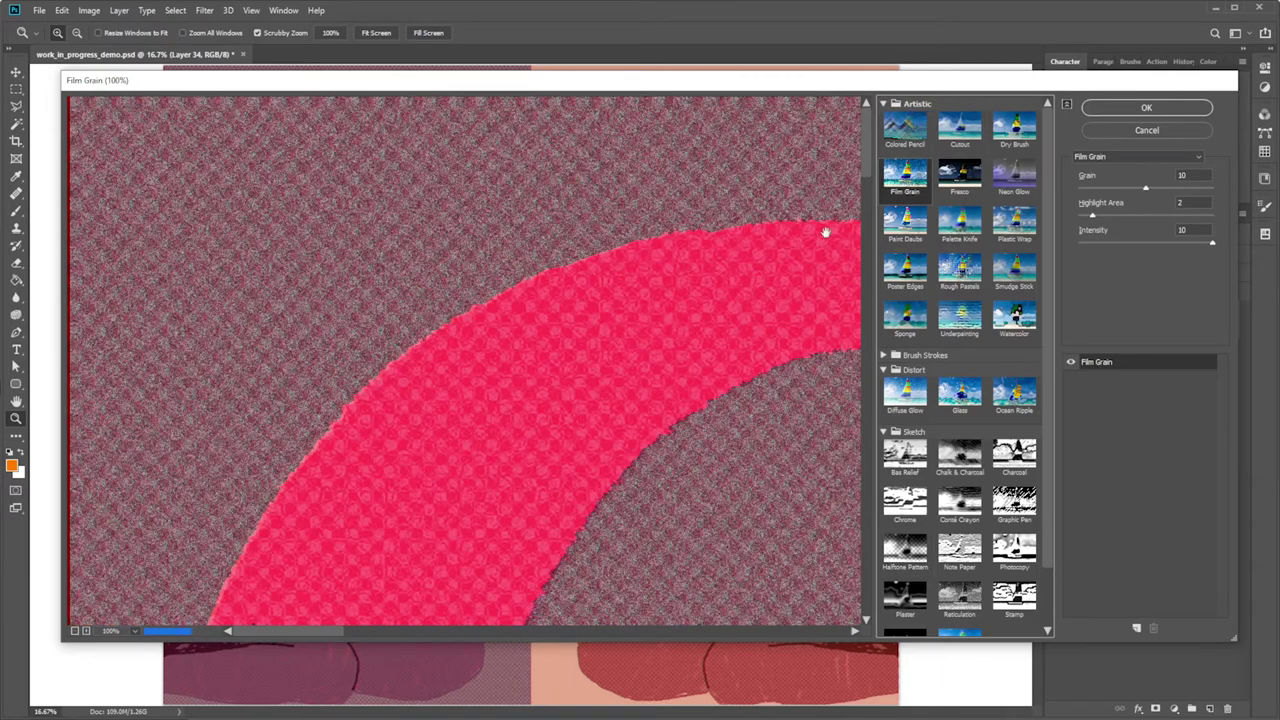
left_click(79, 634)
left_click(79, 634)
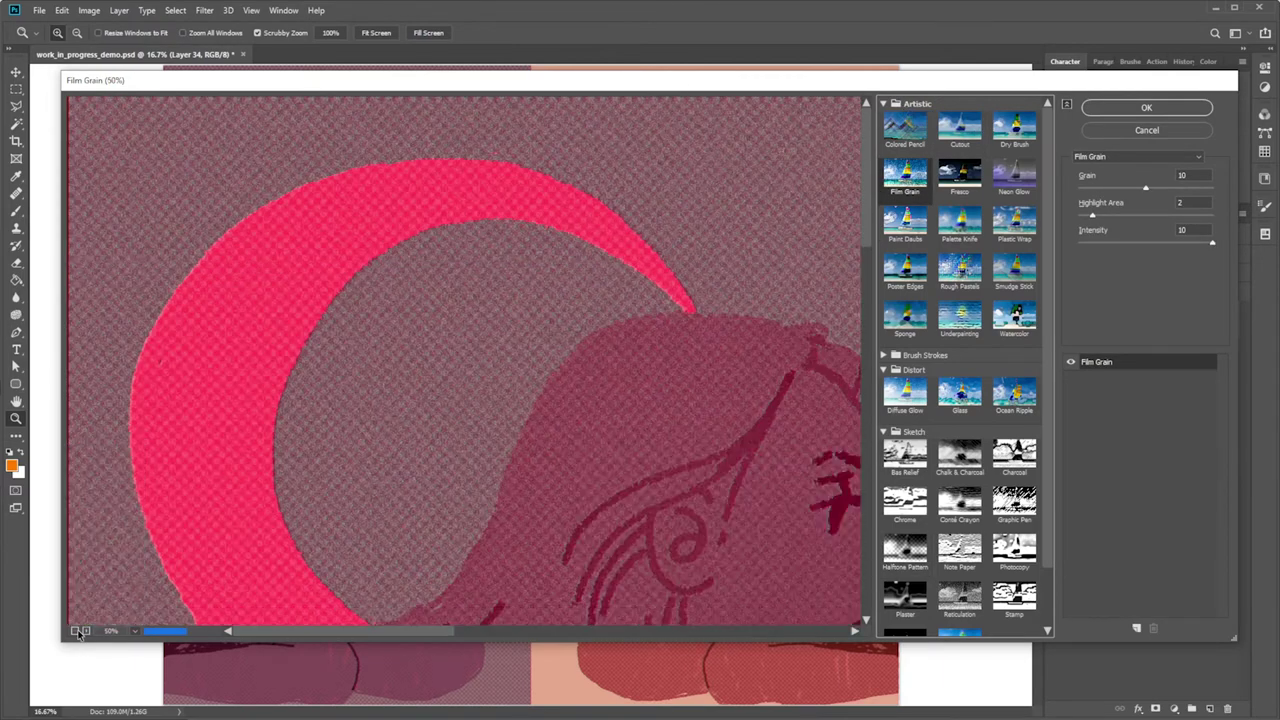
left_click(79, 634)
left_click(79, 634)
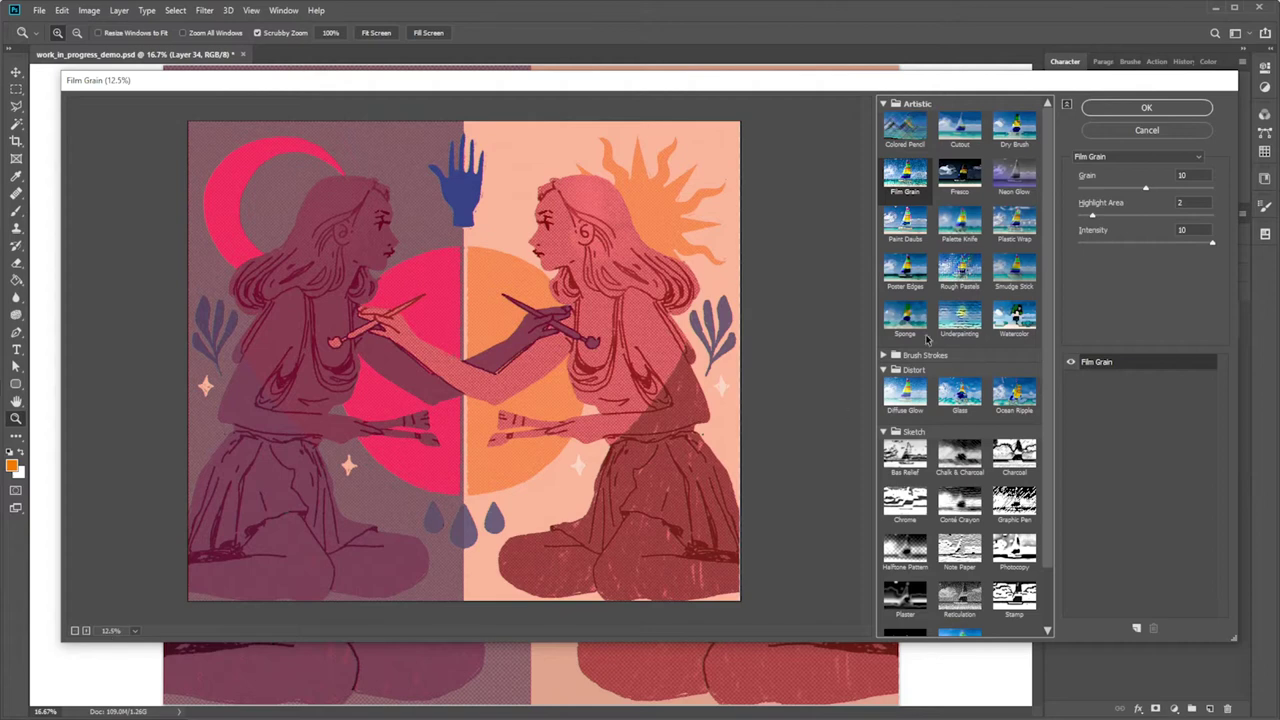
Set Film Grain's Grain to 8 and apply it to Layer 34.
left_click_drag(1144, 193, 1127, 193)
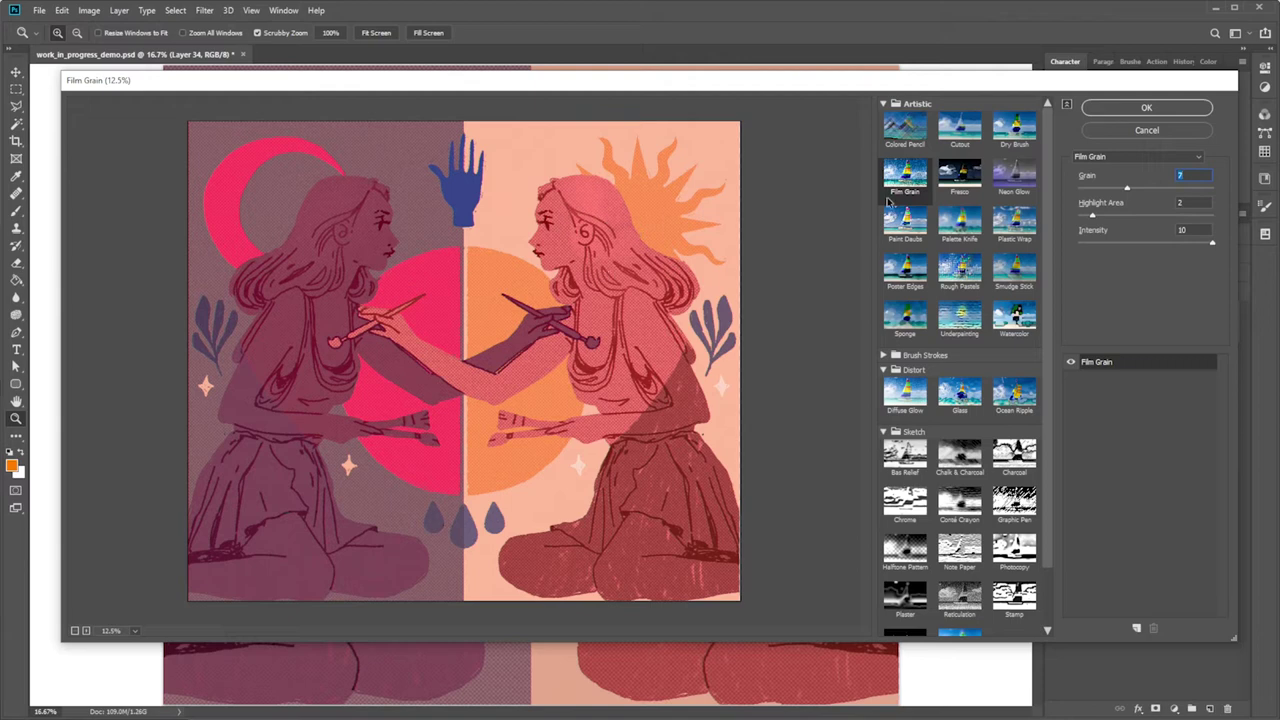
left_click_drag(1139, 189, 1134, 189)
mouse_move(1133, 189)
left_mouse_down()
mouse_move(1092, 190)
mouse_move(1138, 188)
left_mouse_up()
left_click_drag(1146, 192, 1132, 190)
left_click(1166, 108)
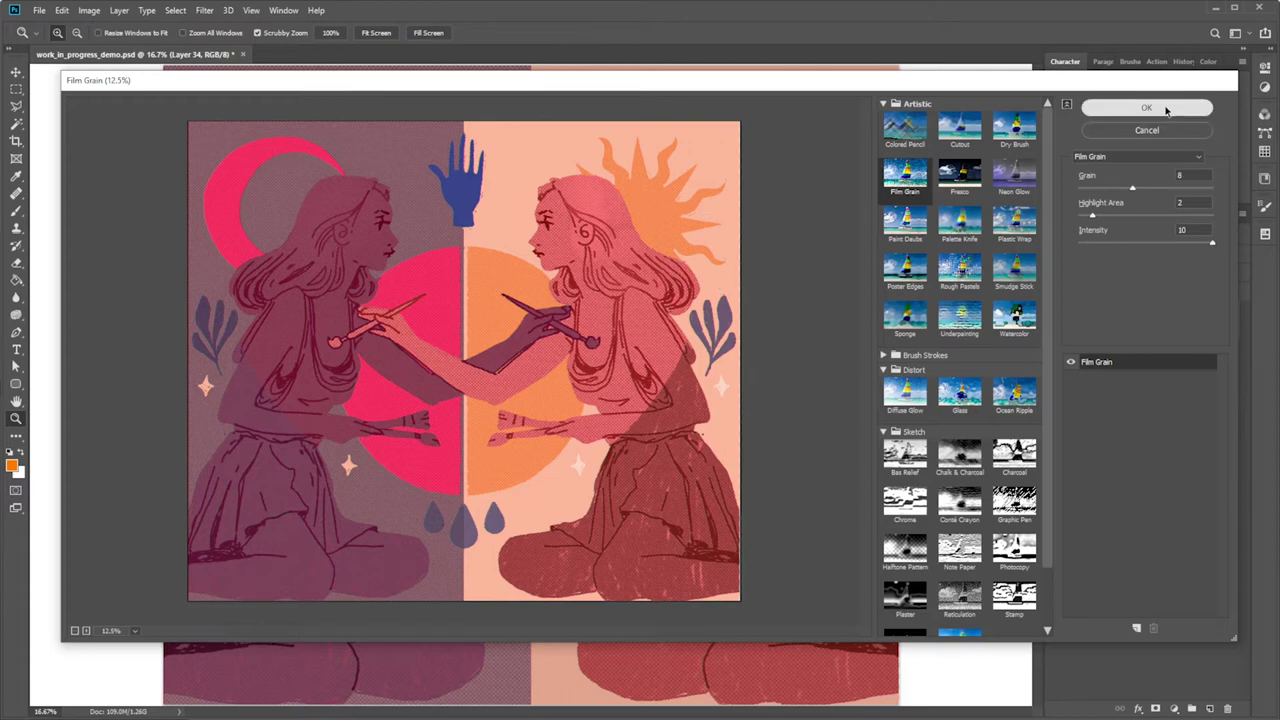
left_click(1055, 322)
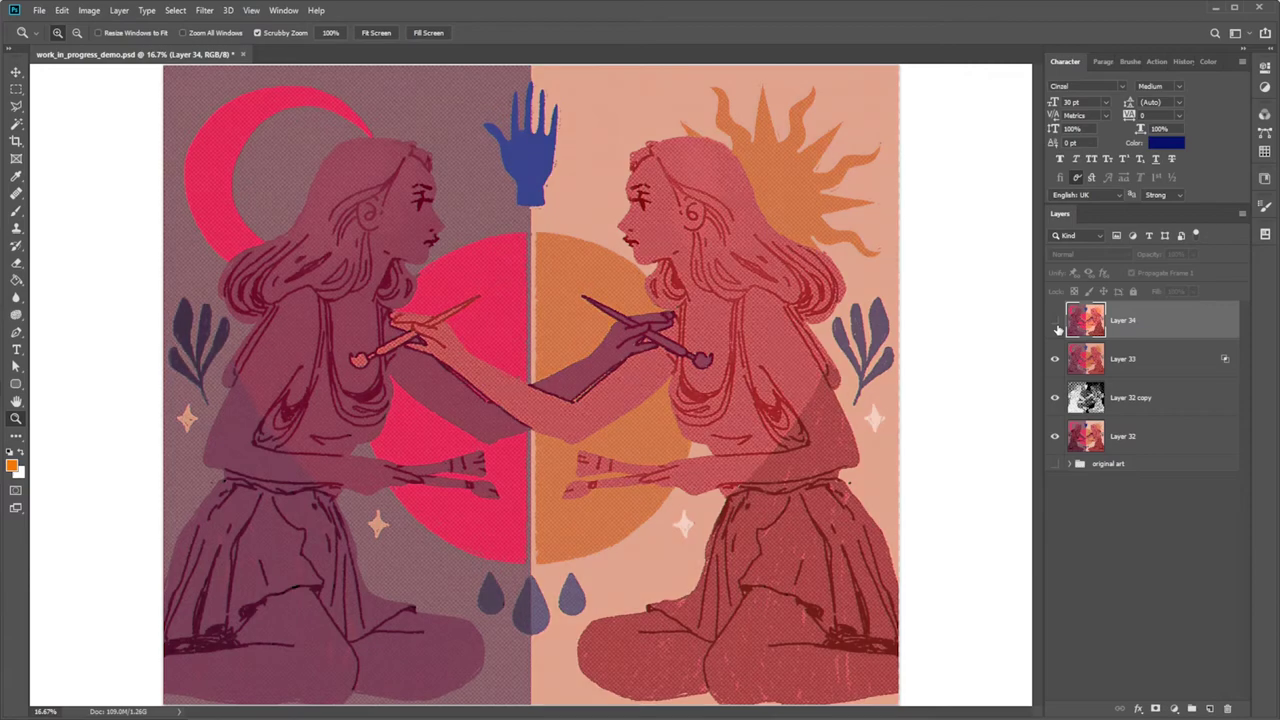
left_click(1055, 322)
left_click(1055, 322)
left_click(1055, 322)
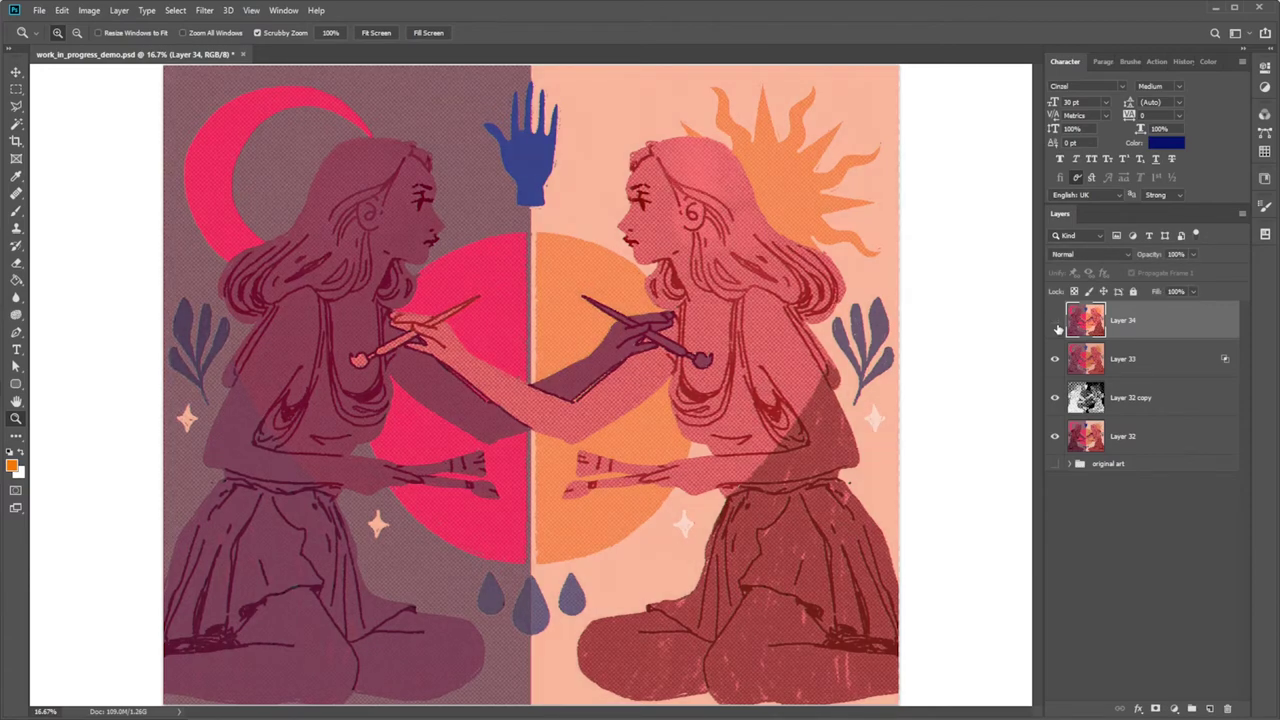
left_click(1055, 322)
left_click(1055, 322)
left_click(16, 90)
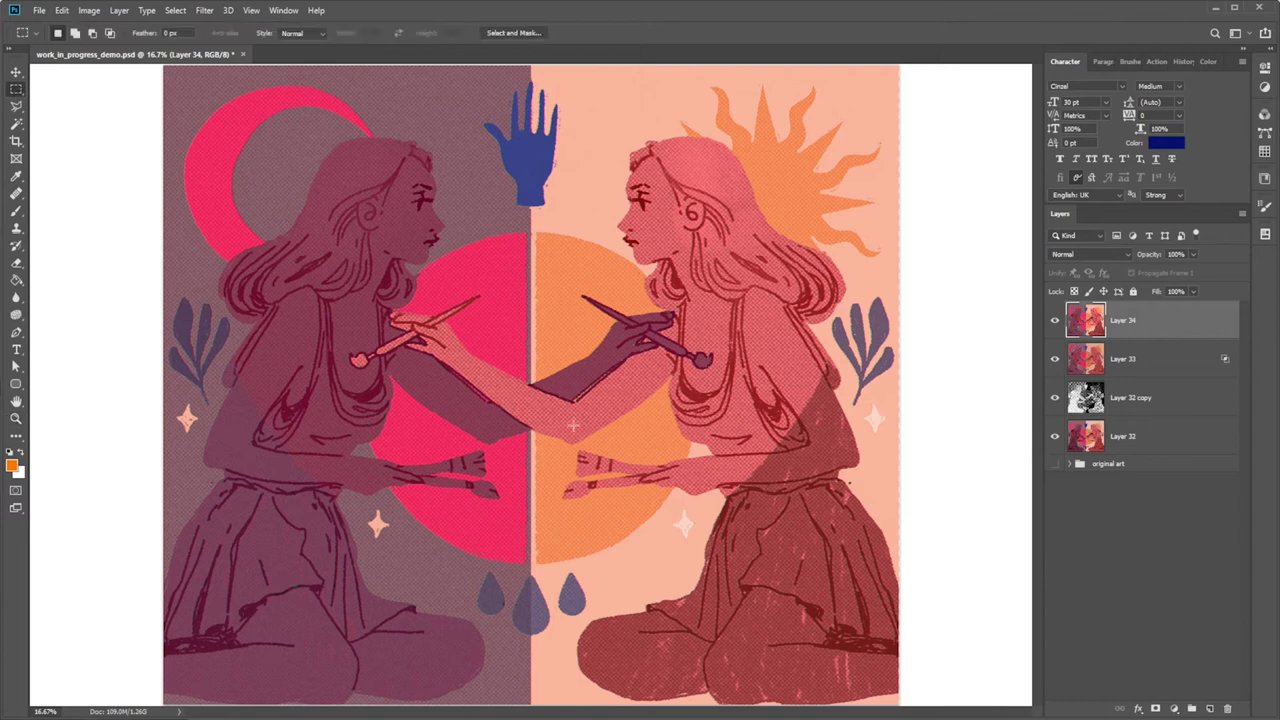
Expand the original art and lines groups, then hide the coloured layers and background to isolate the line art.
left_click(1110, 466)
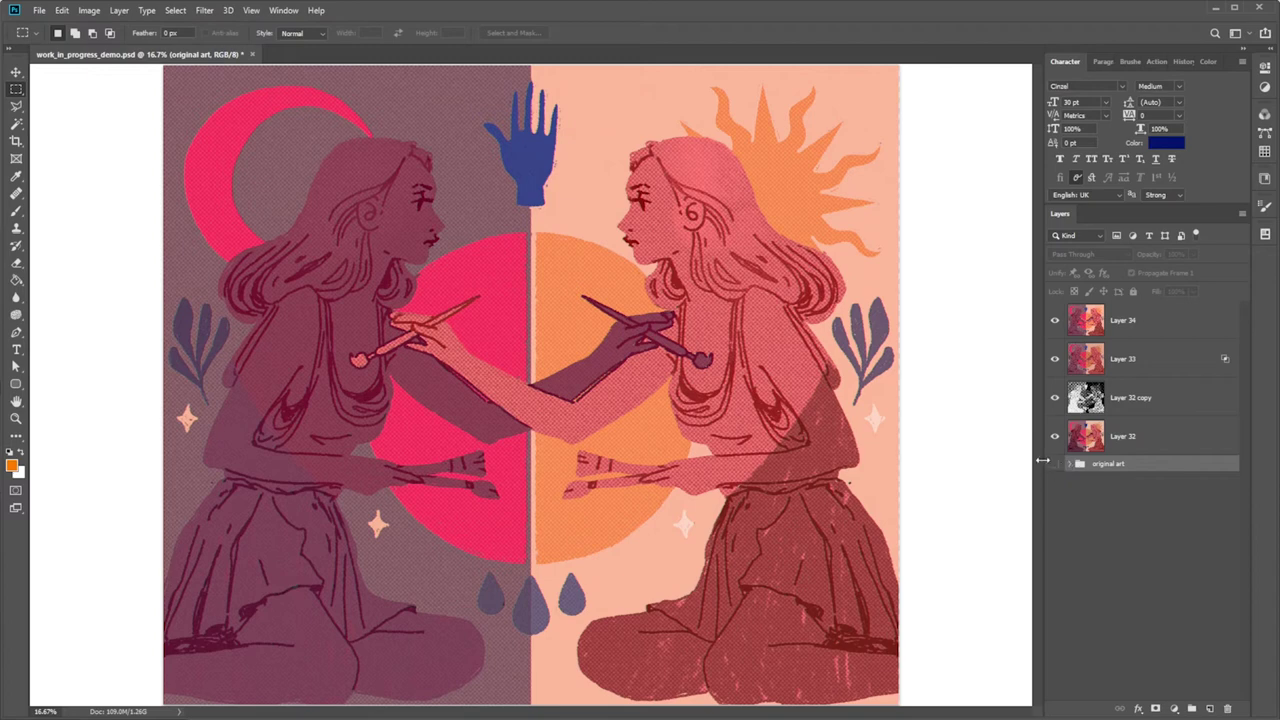
left_click(1069, 464)
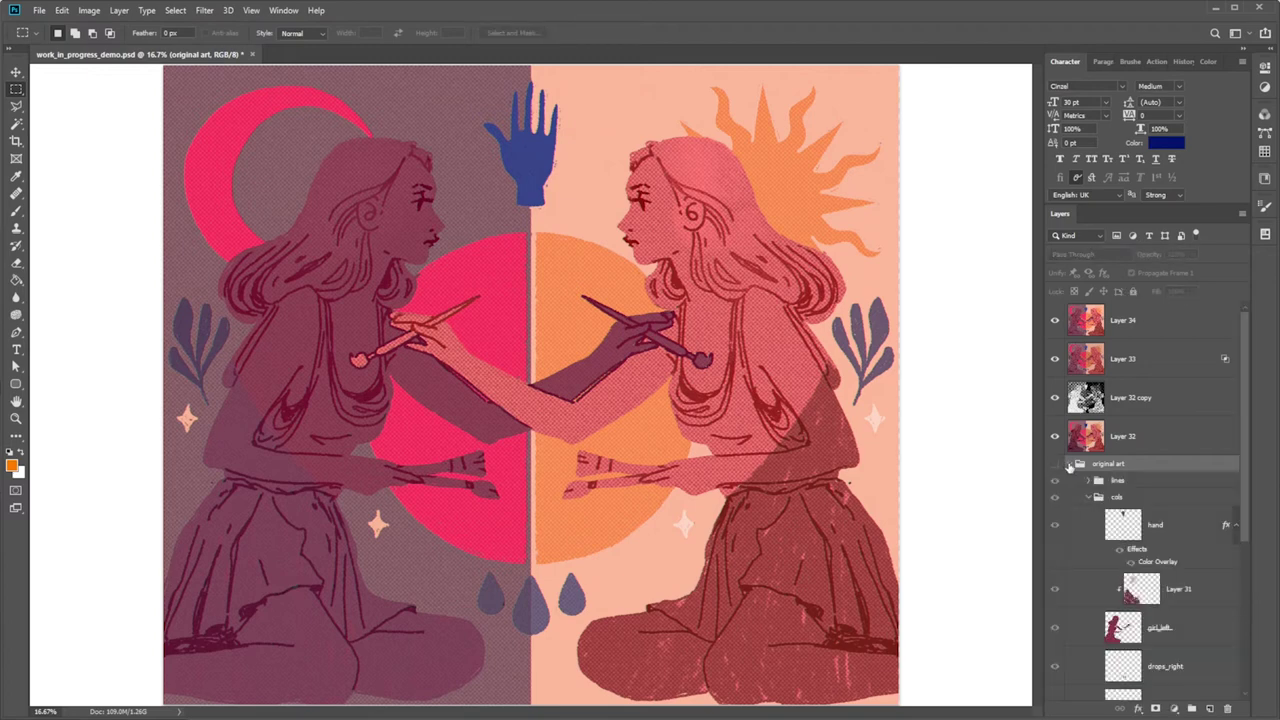
left_click(1084, 497)
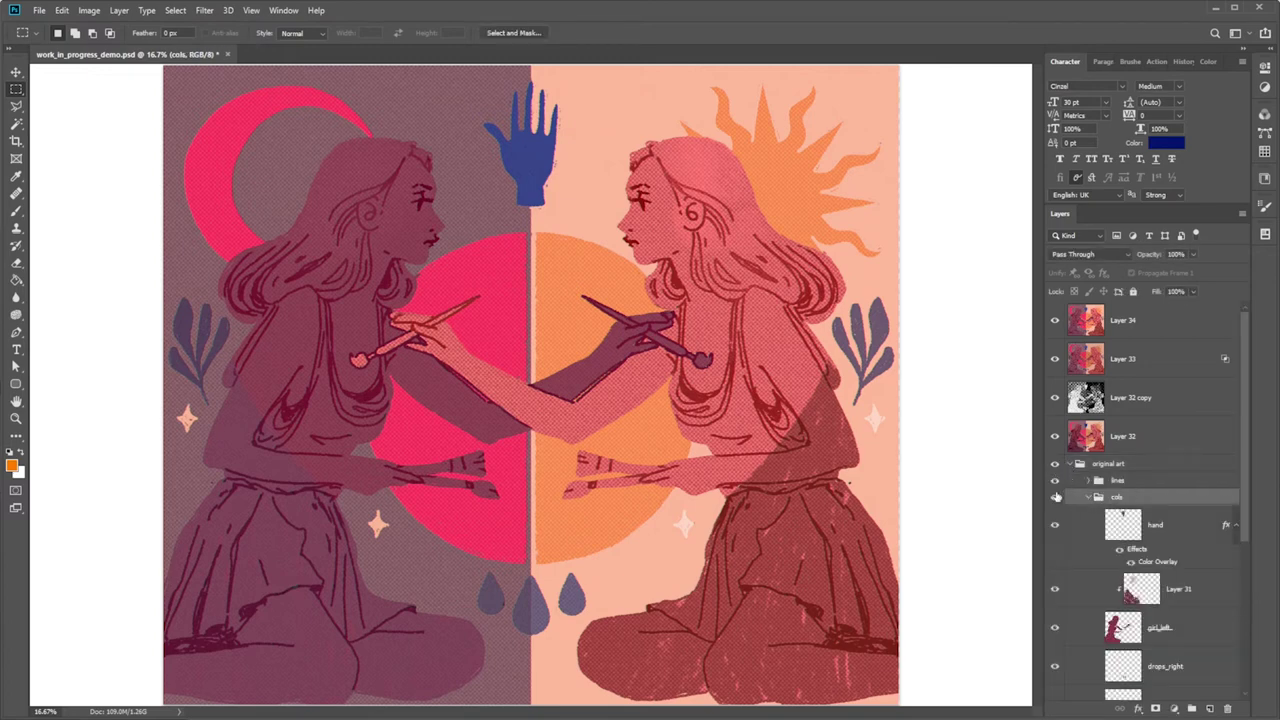
left_click(1088, 480)
left_click(1117, 480)
left_click(1142, 508)
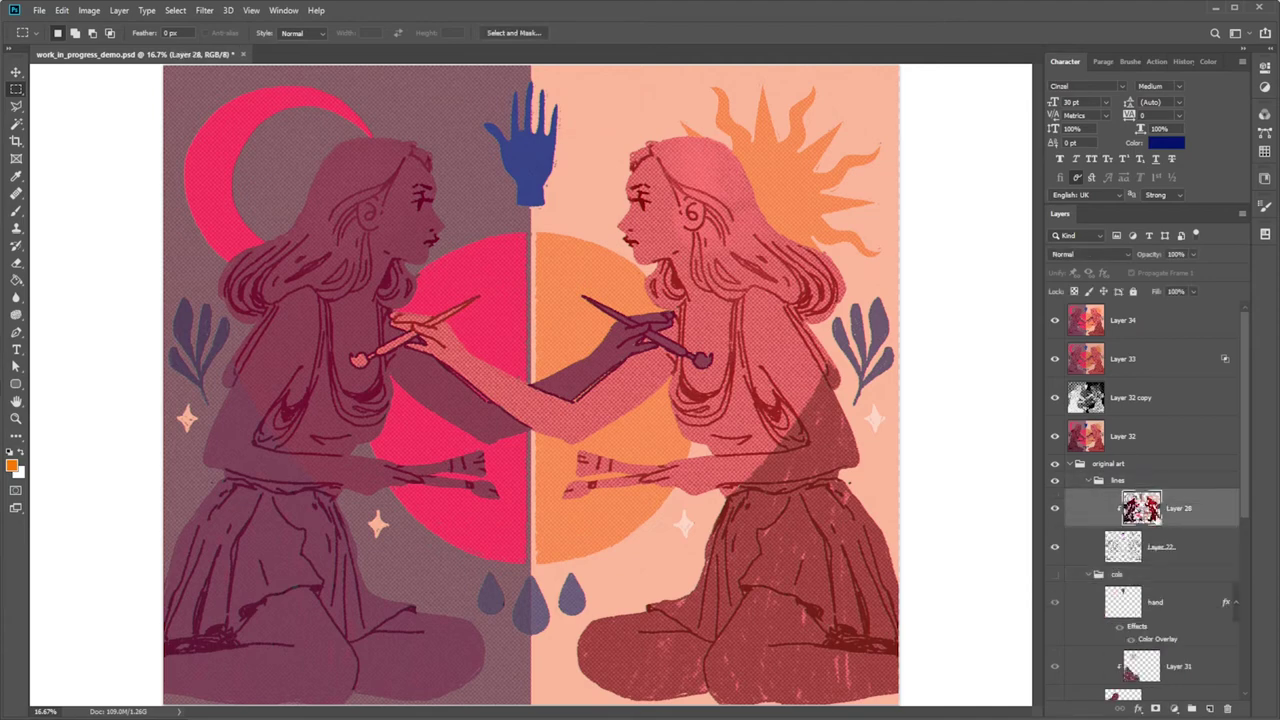
left_click_drag(1062, 322, 1056, 452)
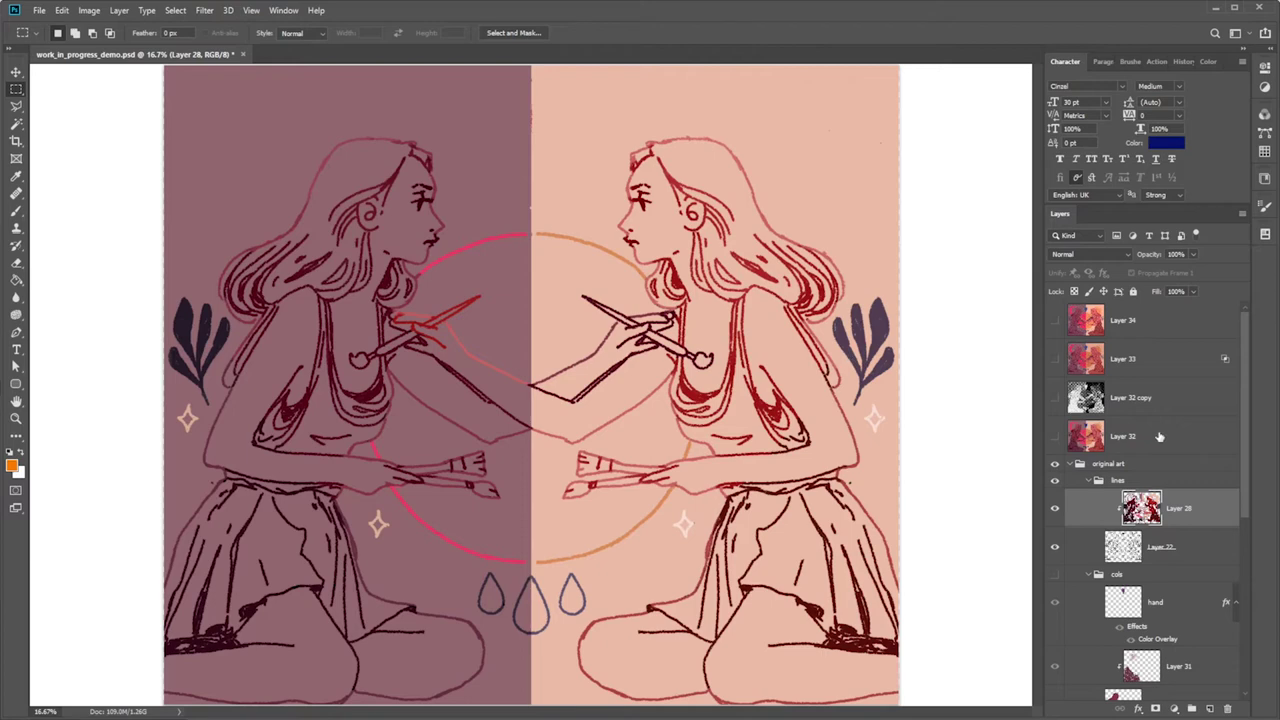
scroll(1159, 436, "down", 5)
left_click(1054, 683)
scroll(1100, 600, "up", 5)
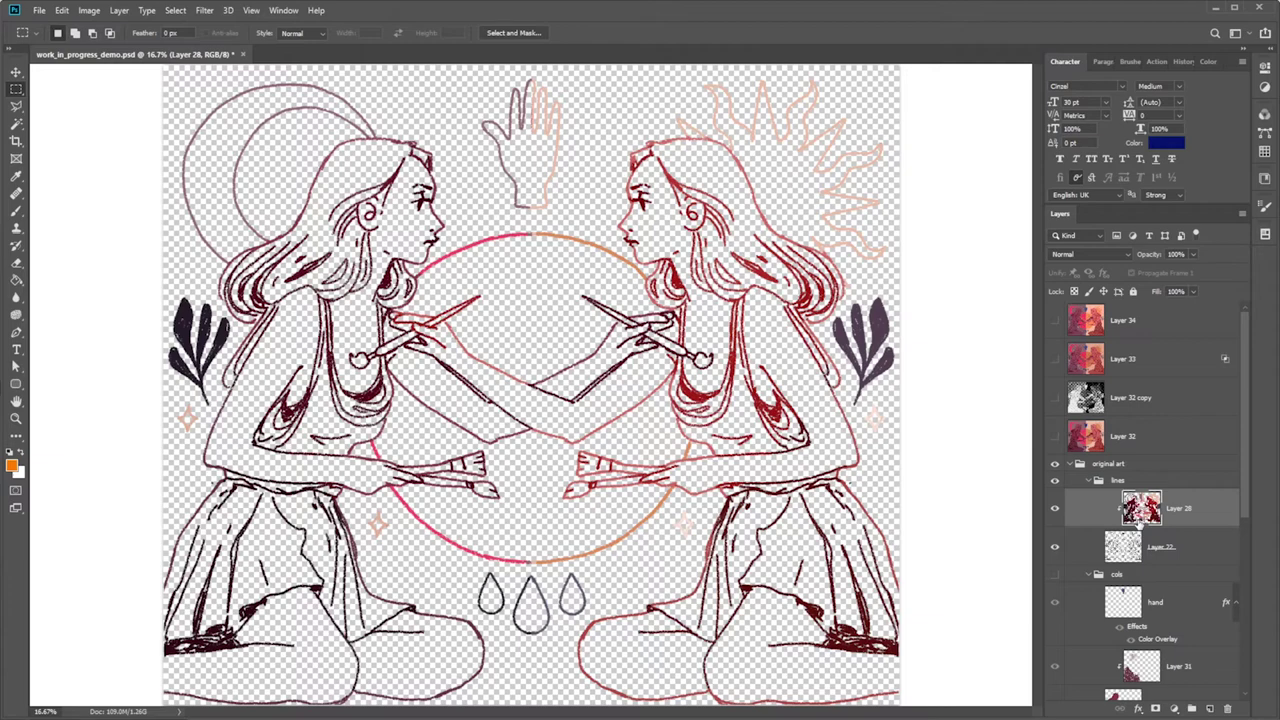
Stamp the visible line art into Layer 35, move it to the top, and re-show the coloured layers.
key("ctrl+shift+alt+n")
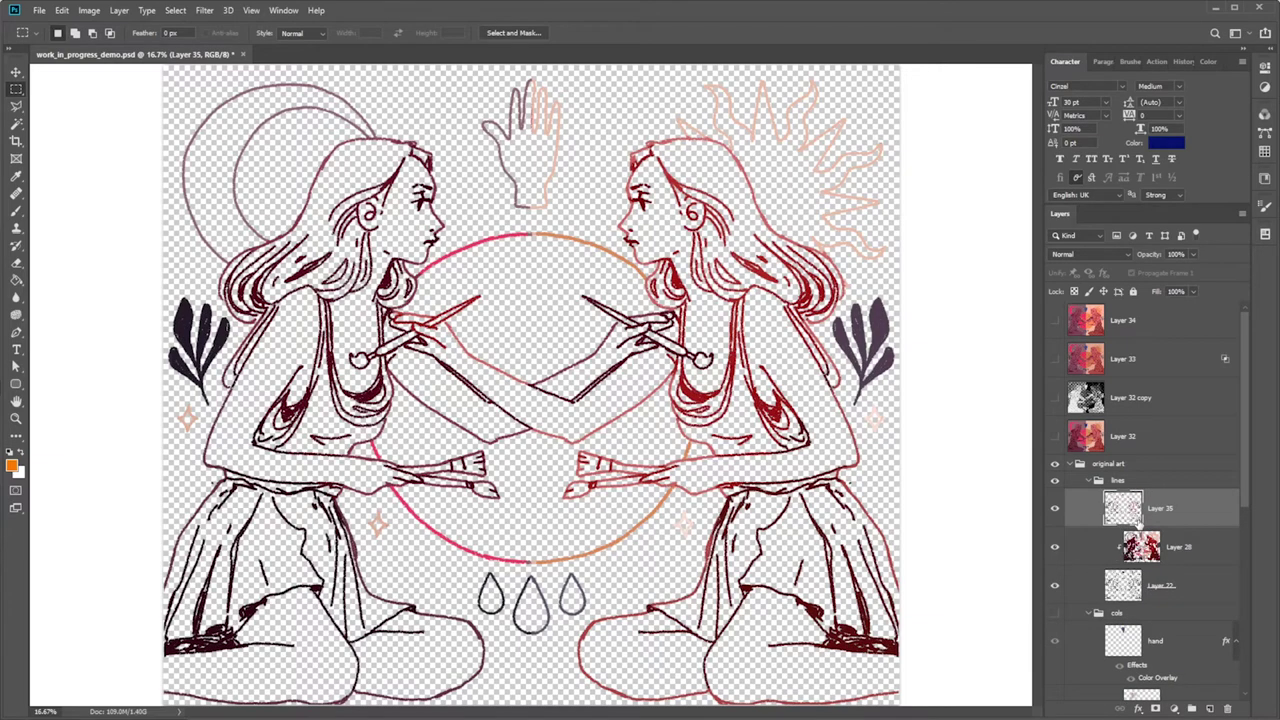
left_click_drag(1137, 524, 1130, 314)
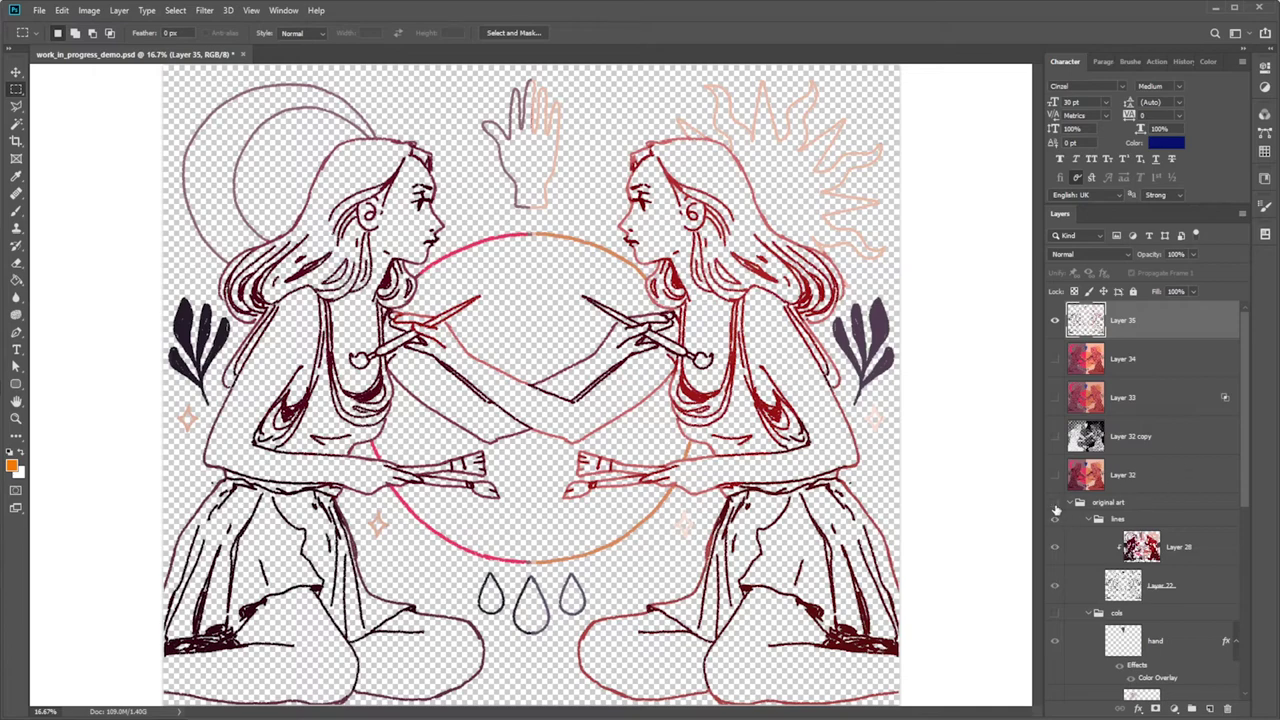
left_click_drag(1052, 478, 1053, 360)
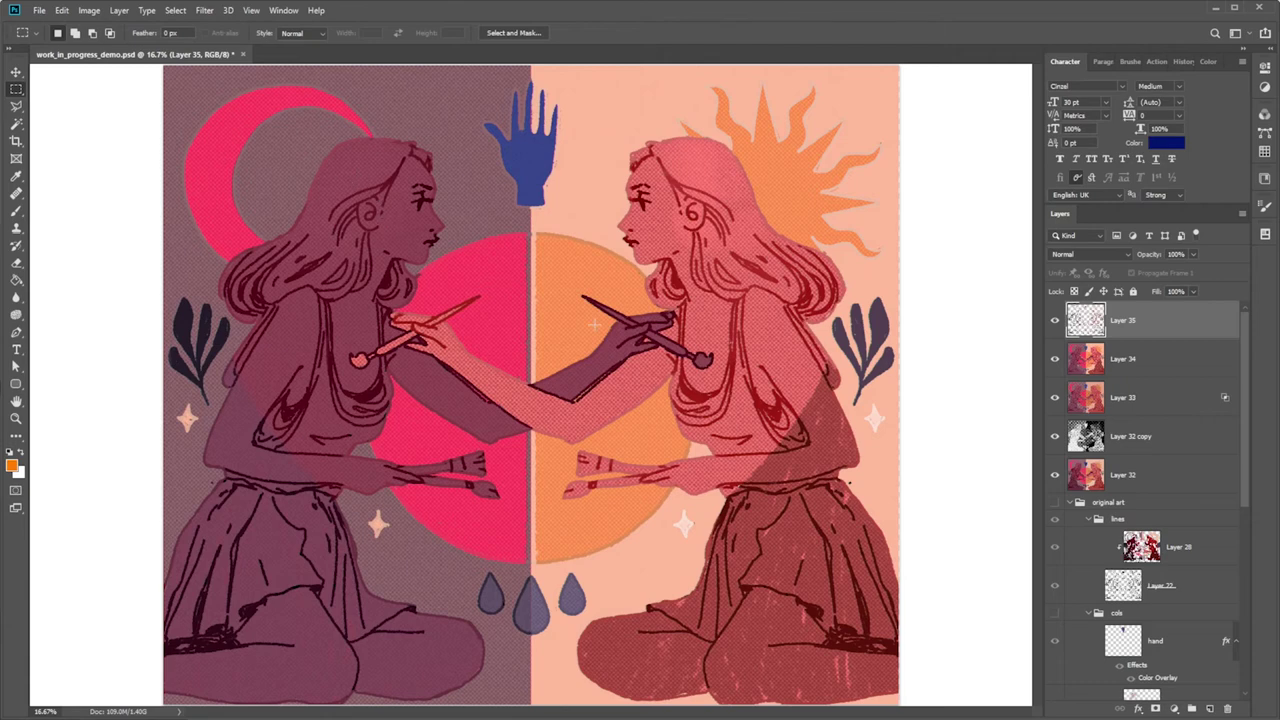
Compare with Layer 35 hidden, then erase the extra lines over the left blue droplet.
left_click(1054, 320)
left_click(1054, 320)
left_click(15, 264)
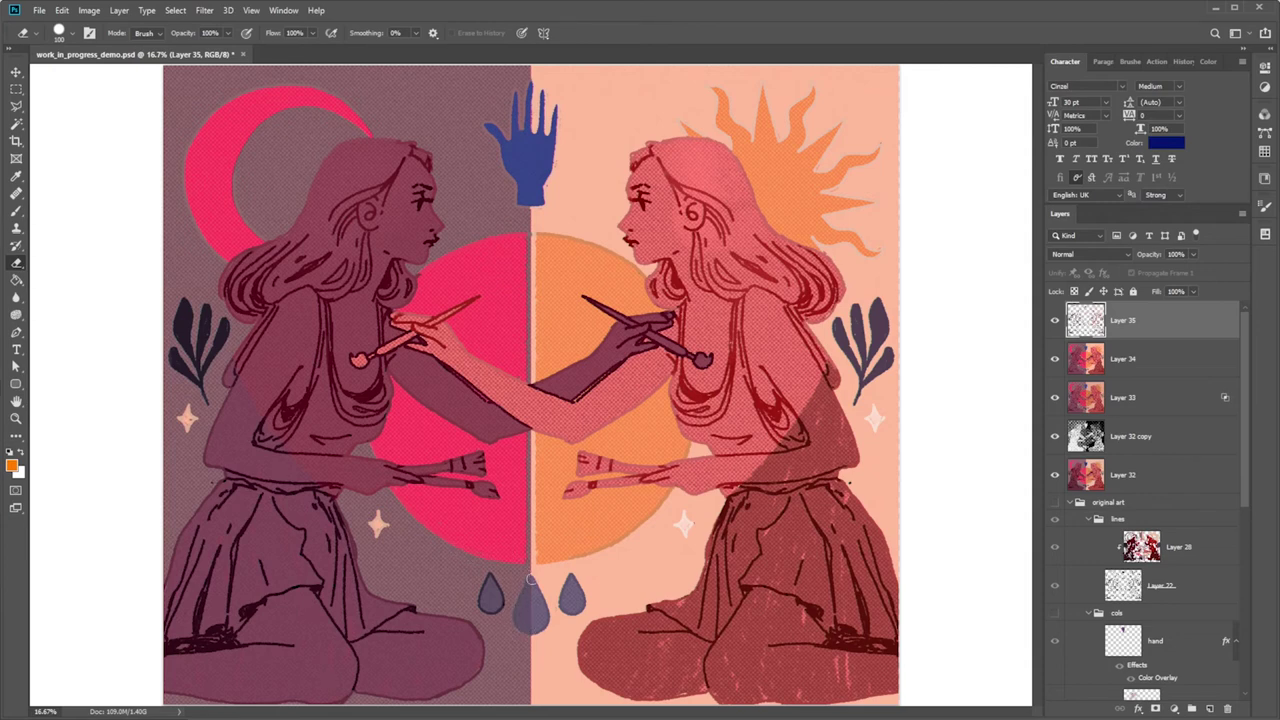
mouse_move(483, 581)
left_mouse_down()
mouse_move(489, 604)
mouse_move(501, 592)
mouse_move(500, 613)
left_mouse_up()
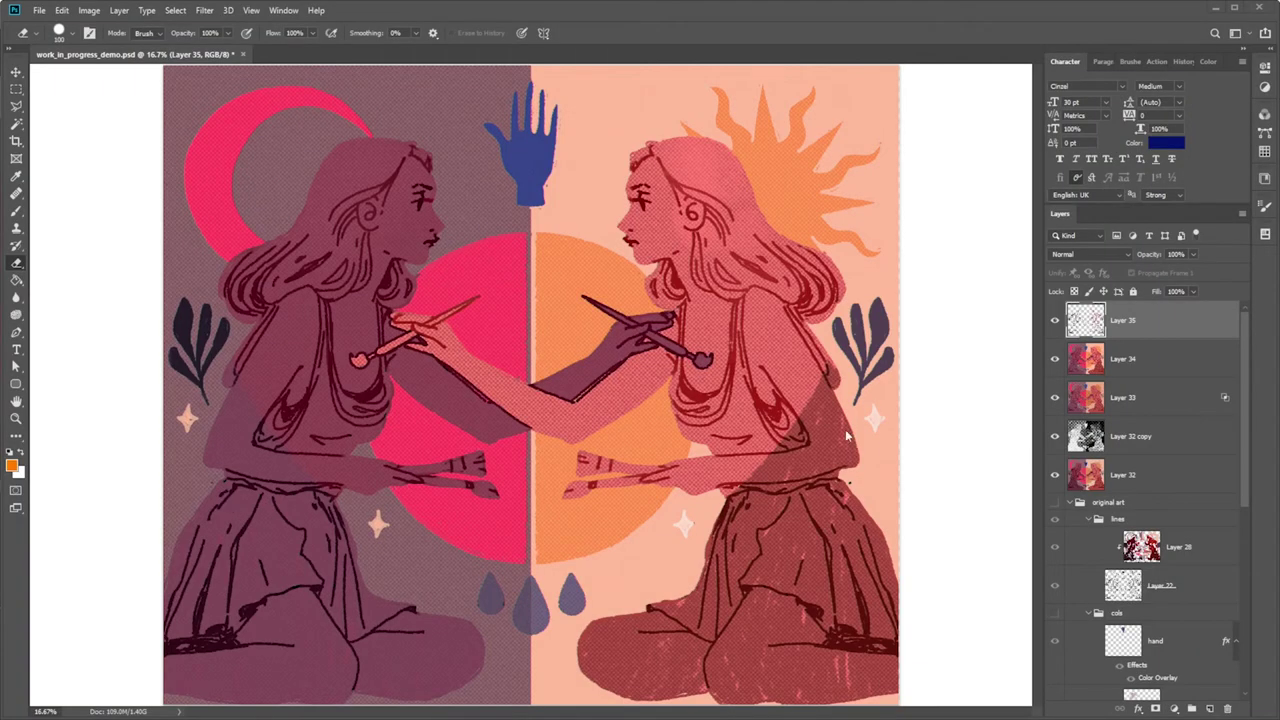
Toggle Layer 35's visibility repeatedly to compare the emphasized lines and leaves.
left_click(1055, 321)
left_click(1055, 321)
left_click(1055, 321)
left_click(1055, 321)
left_click(1054, 320)
left_click(1054, 320)
left_click(1054, 320)
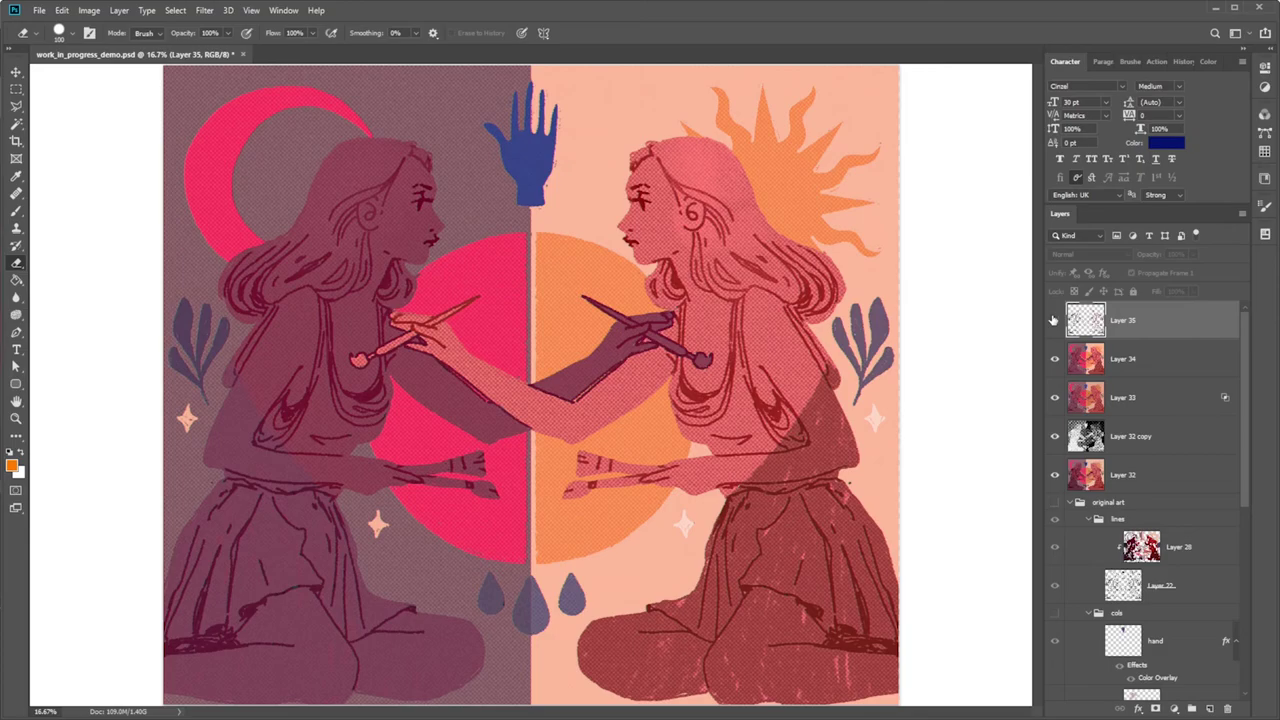
left_click(1054, 320)
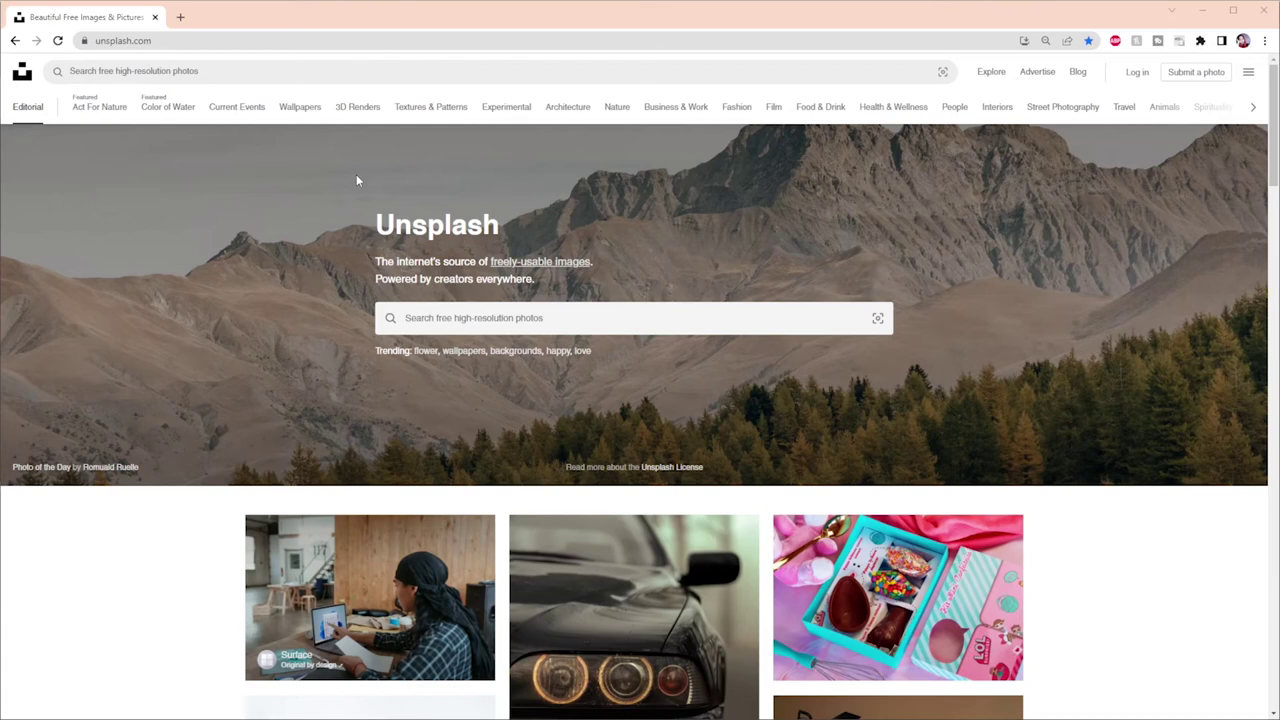
Search Unsplash for 'cardboard texture' using the suggestion list.
left_click(218, 72)
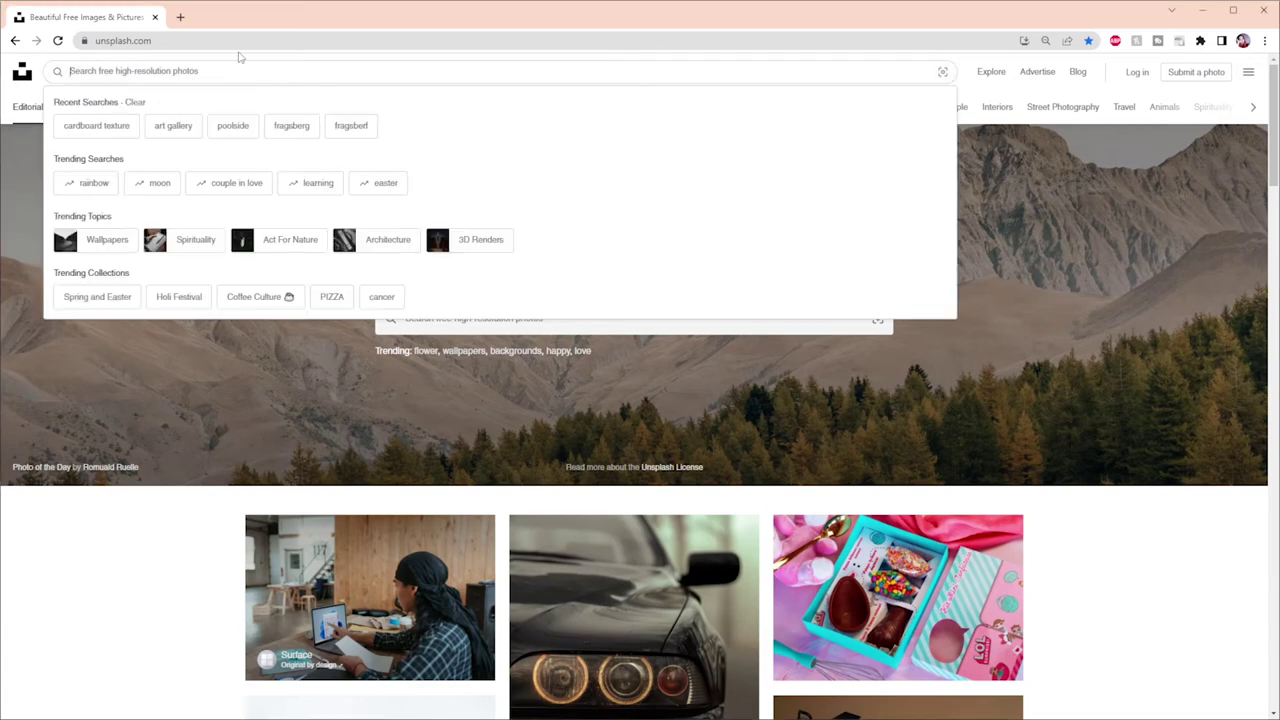
type("cardboa")
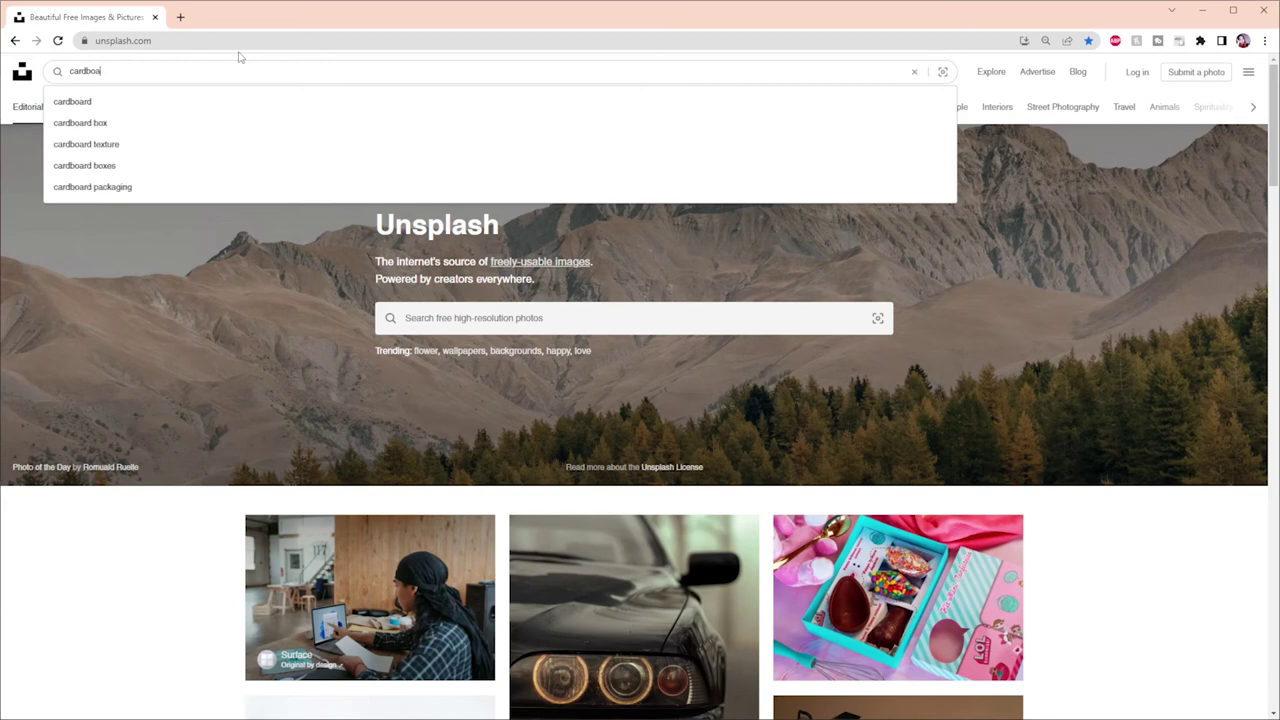
type("rd")
key("Down")
key("Down")
key("Down")
key("Return")
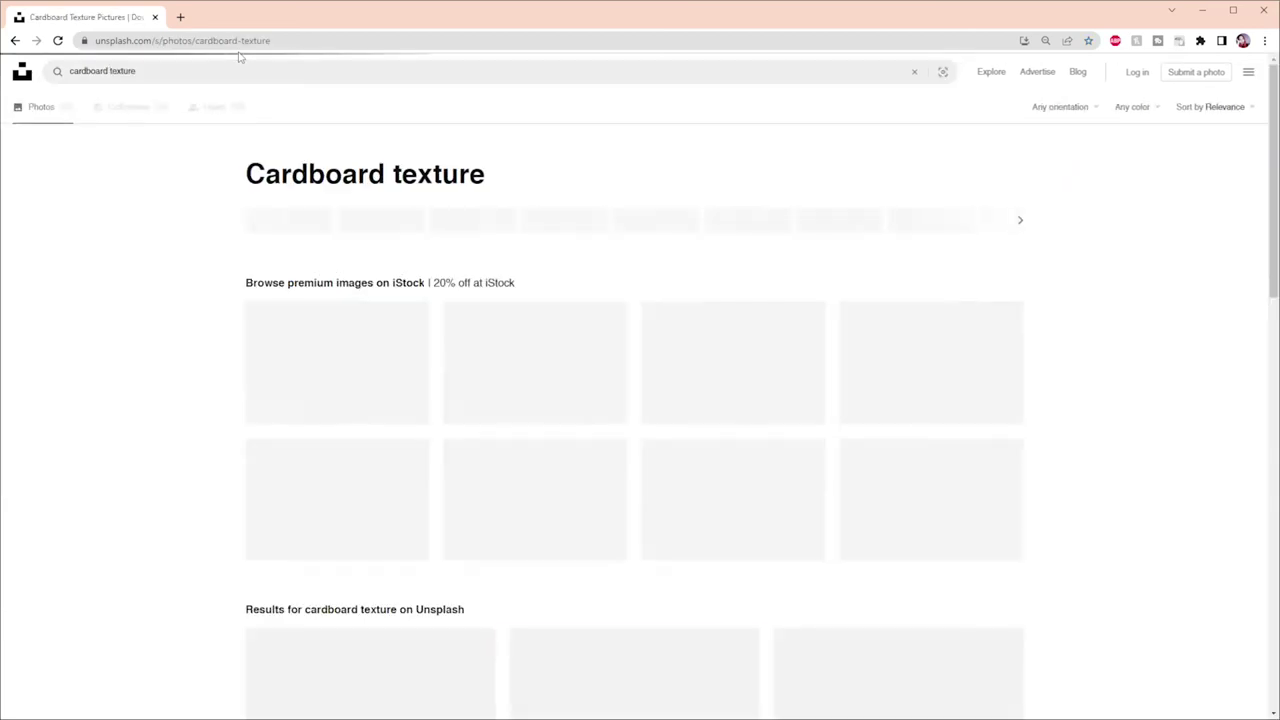
Browse the results, open the plain white paper photo, and download it free.
scroll(271, 337, "down", 3)
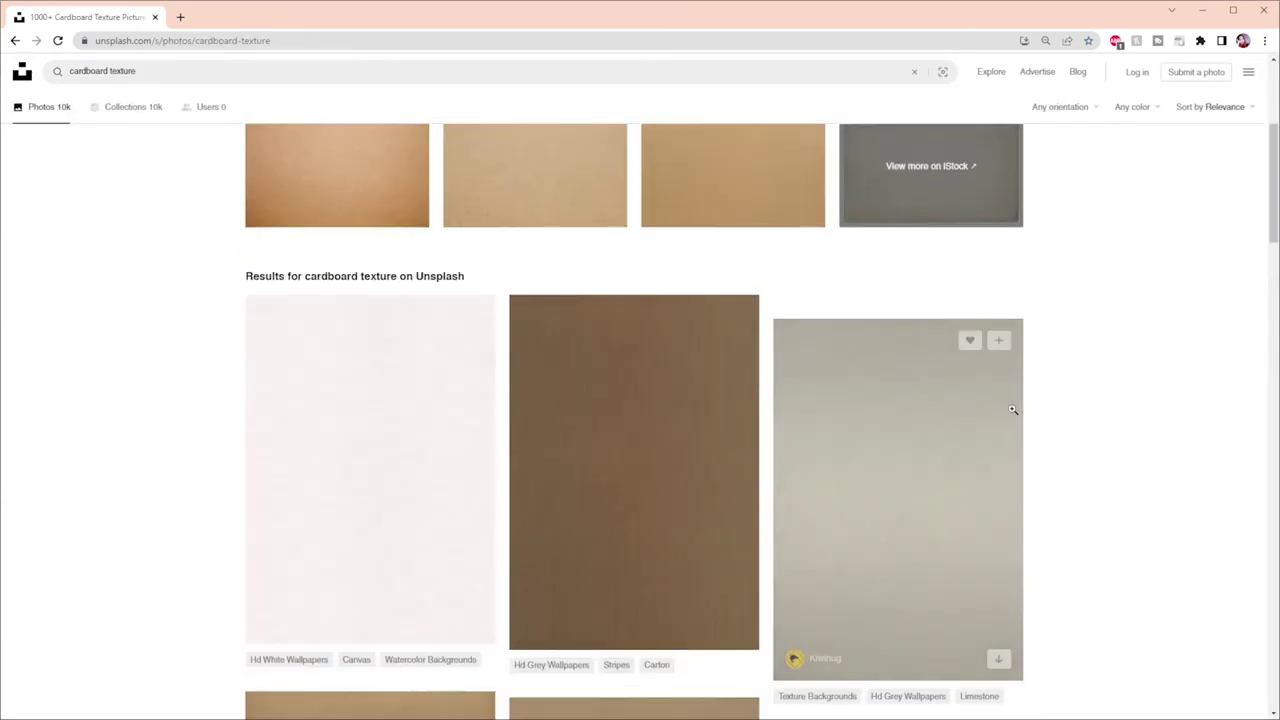
scroll(800, 395, "down", 2)
scroll(806, 354, "up", 2)
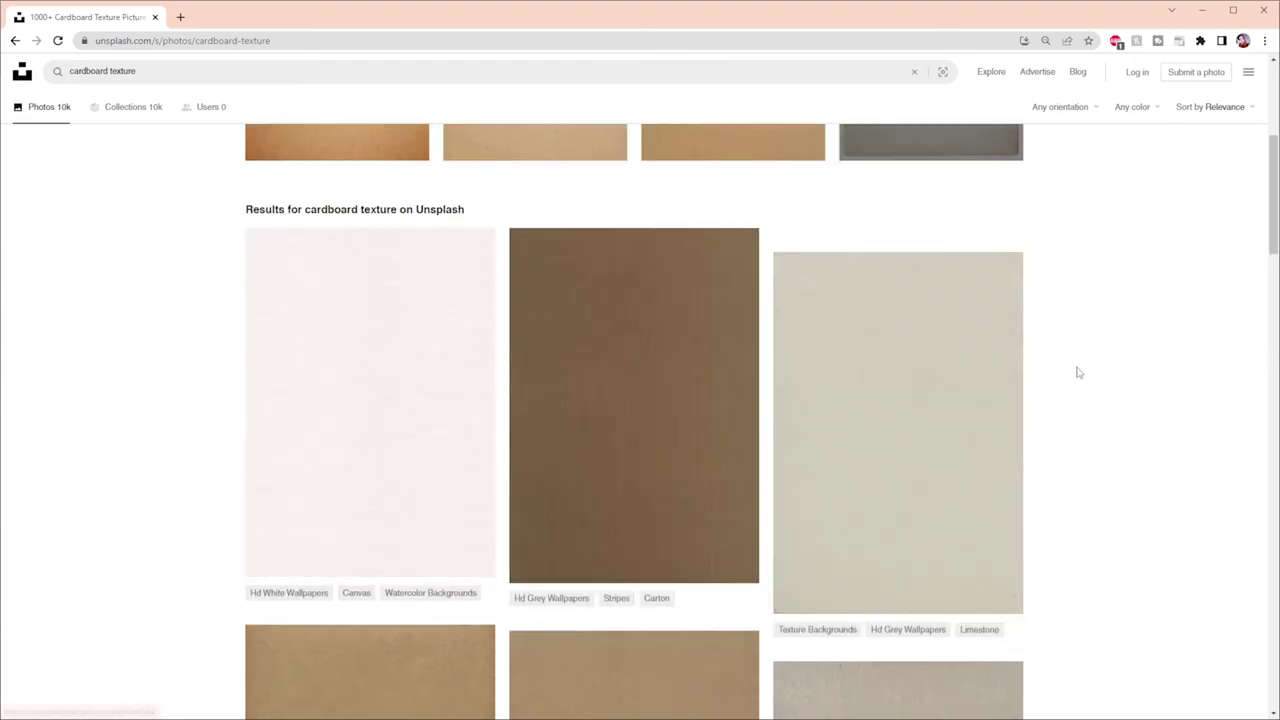
scroll(1042, 411, "down", 3)
scroll(1042, 411, "up", 2)
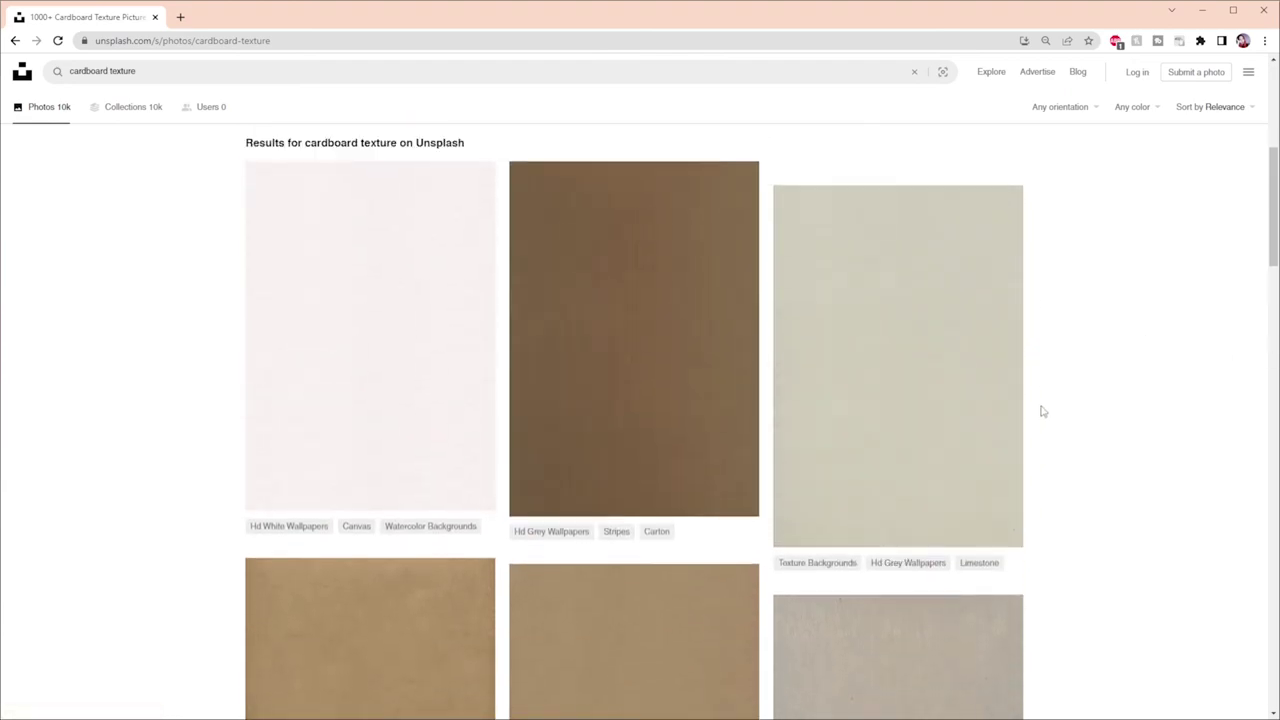
scroll(1042, 411, "down", 8)
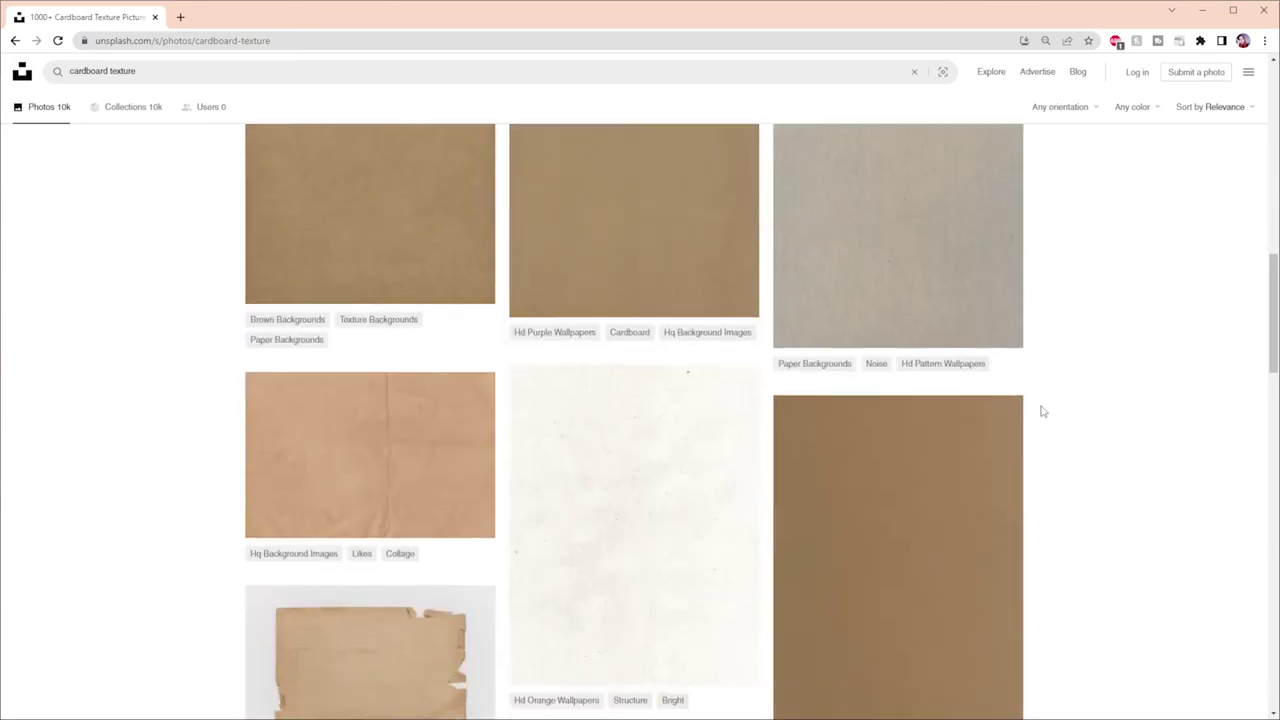
scroll(1042, 411, "down", 5)
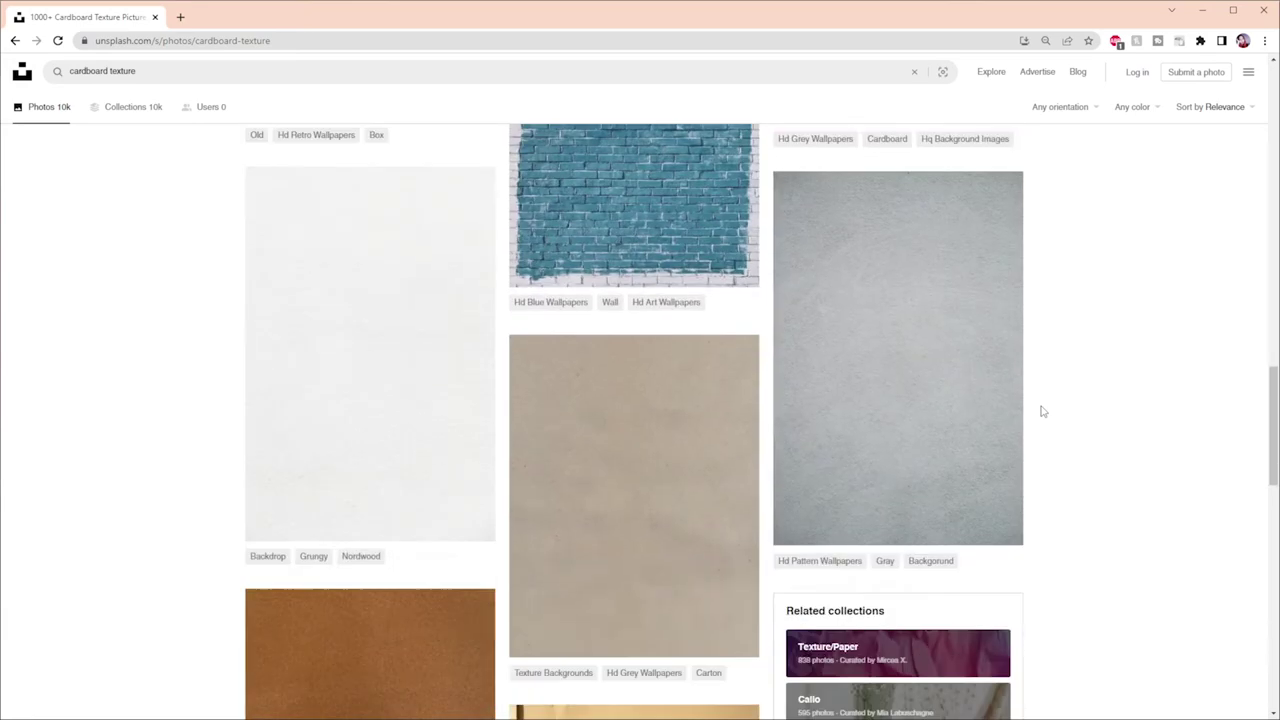
left_click(428, 404)
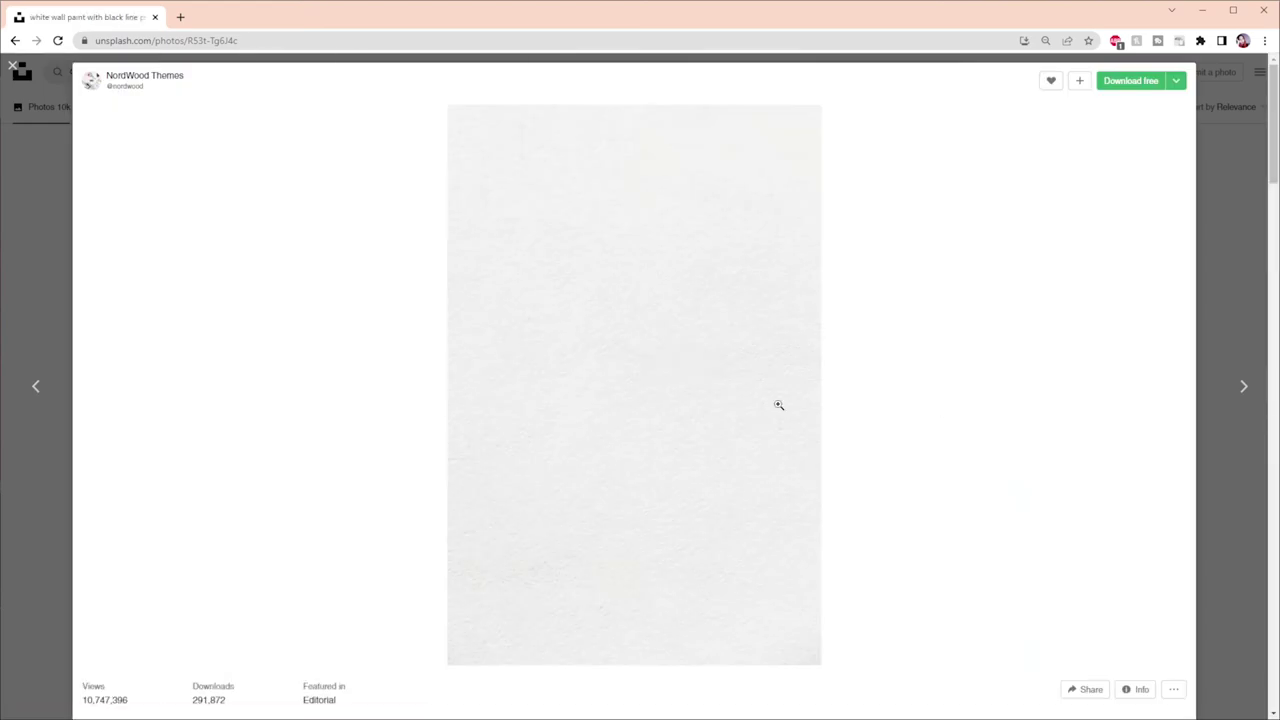
left_click(38, 193)
scroll(530, 395, "up", 10)
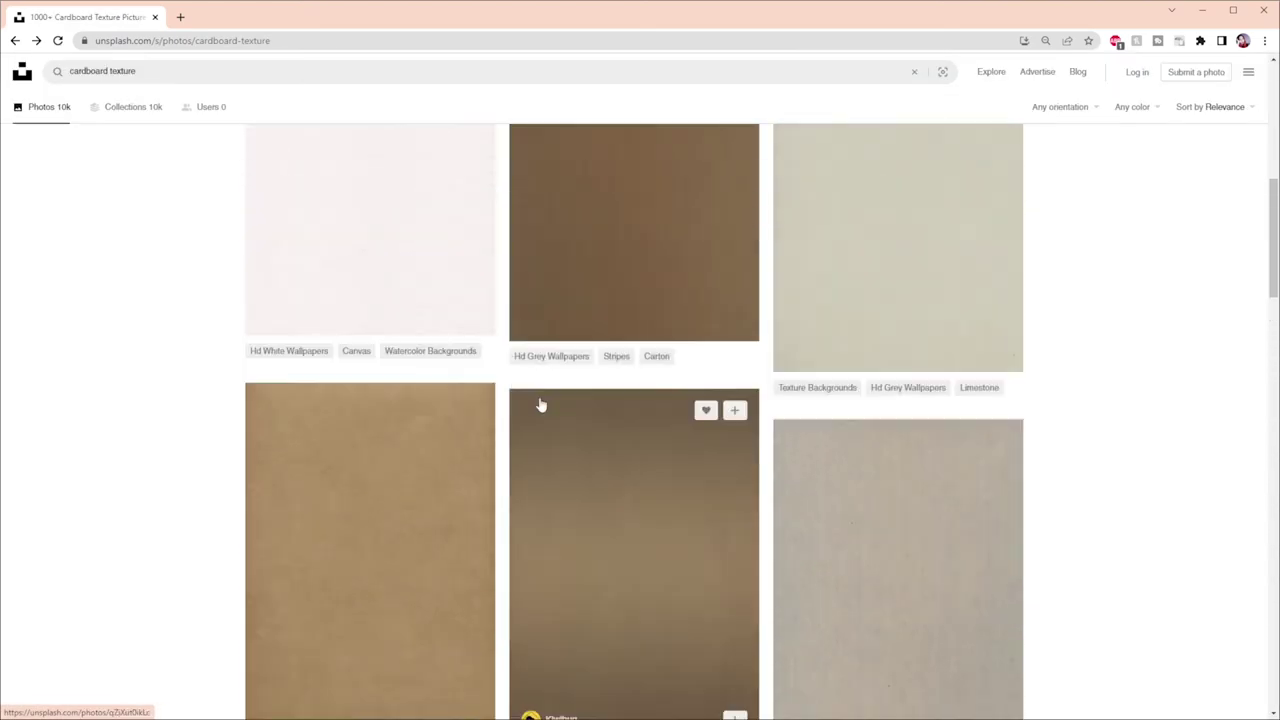
left_click(400, 297)
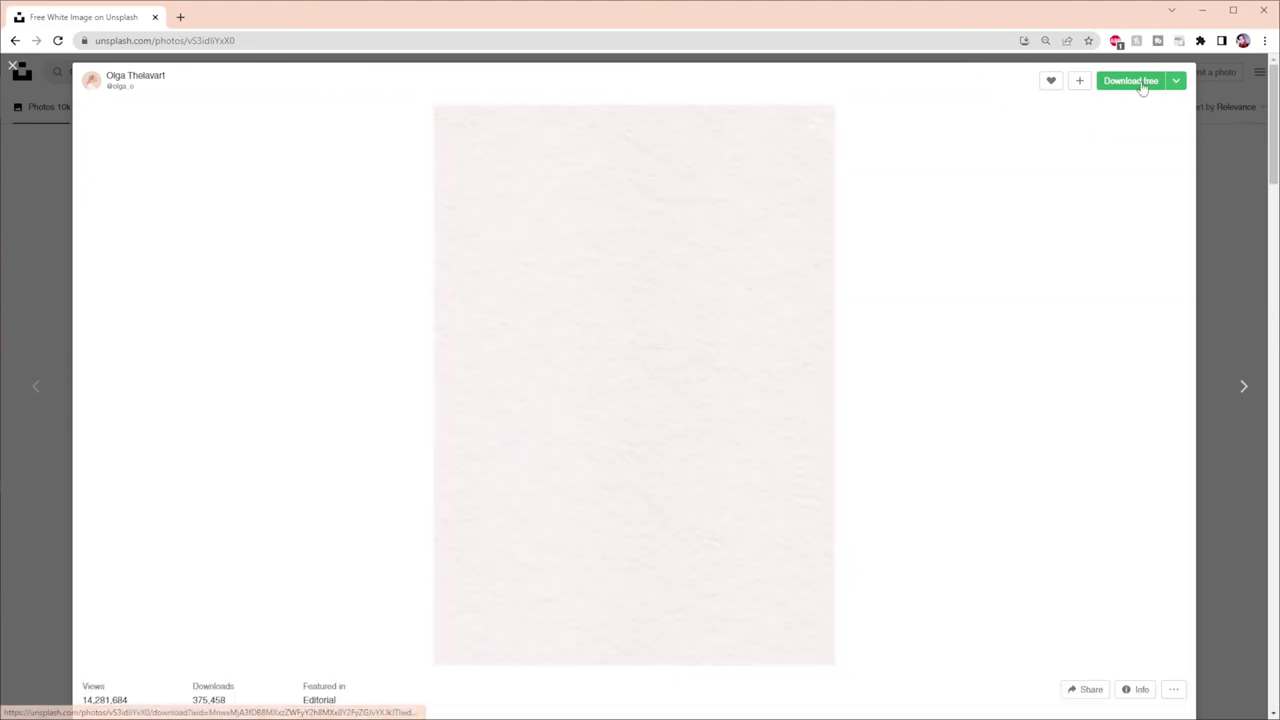
left_click(1135, 81)
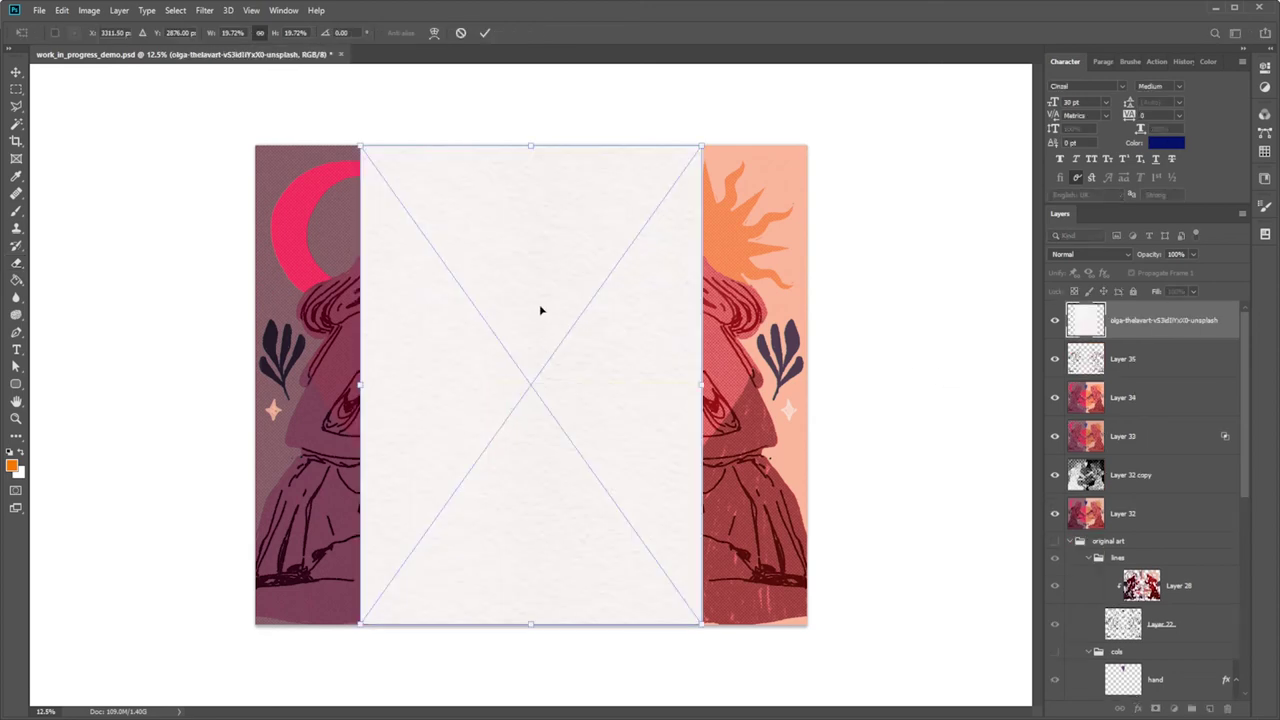
Move and stretch the placed paper texture over the whole canvas, then commit it.
left_click_drag(540, 310, 414, 232)
left_click_drag(578, 546, 905, 675)
mouse_move(516, 401)
left_mouse_down()
mouse_move(493, 334)
mouse_move(537, 277)
mouse_move(534, 251)
left_mouse_up()
key("e")
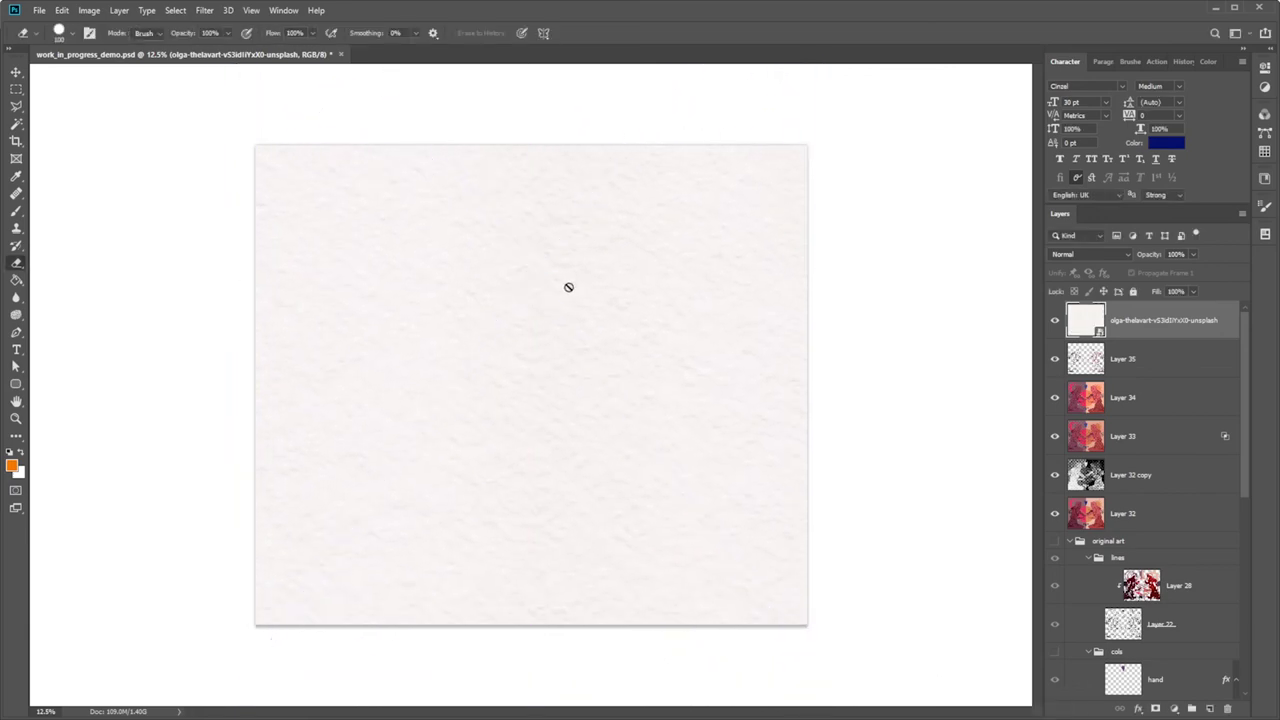
Try Dissolve and other blend modes on the paper layer, settling on Multiply.
left_click(1054, 320)
left_click(1054, 320)
left_click(1116, 257)
left_click(1059, 264)
scroll(1059, 263, "down", 3)
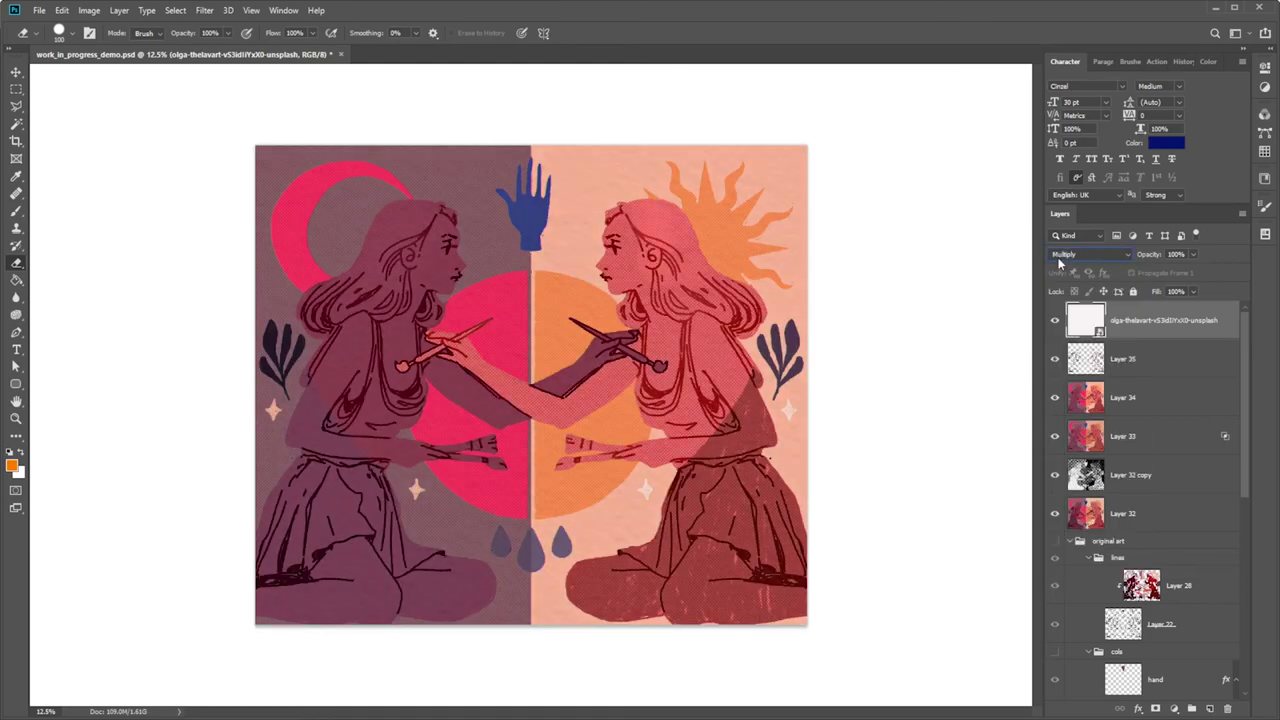
scroll(1059, 263, "down", 4)
scroll(1059, 263, "down", 5)
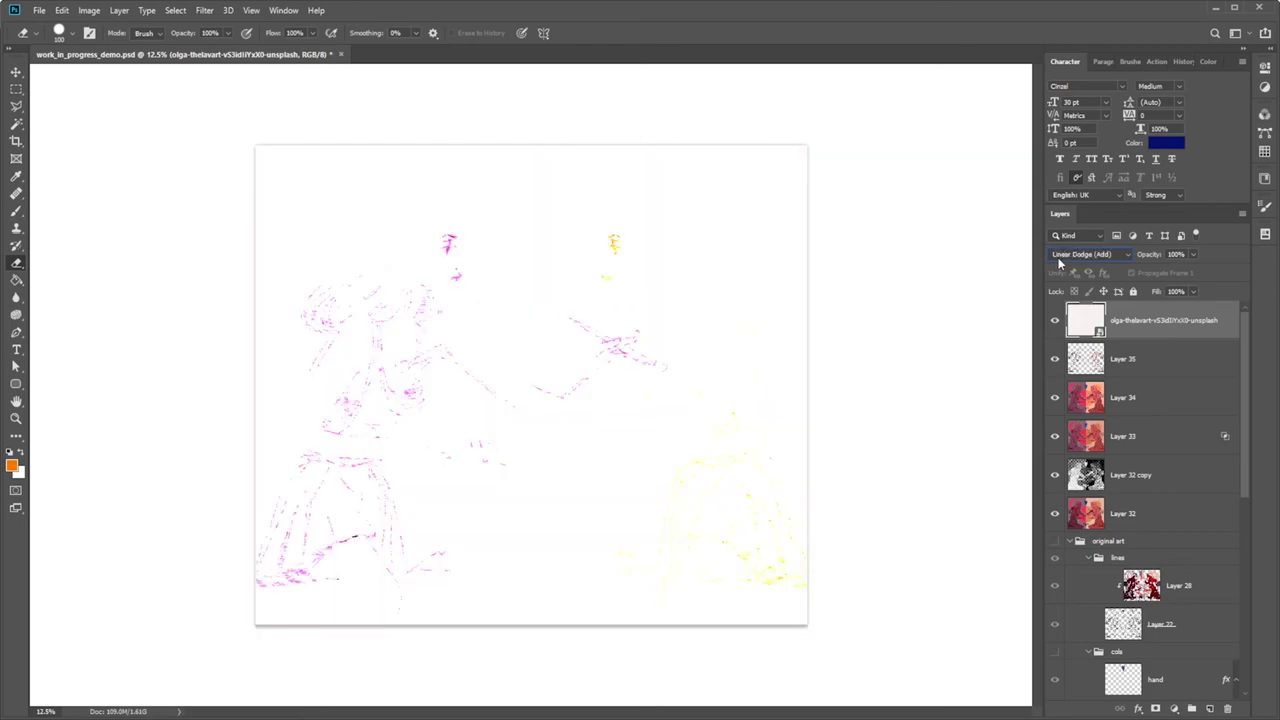
left_click(1059, 263)
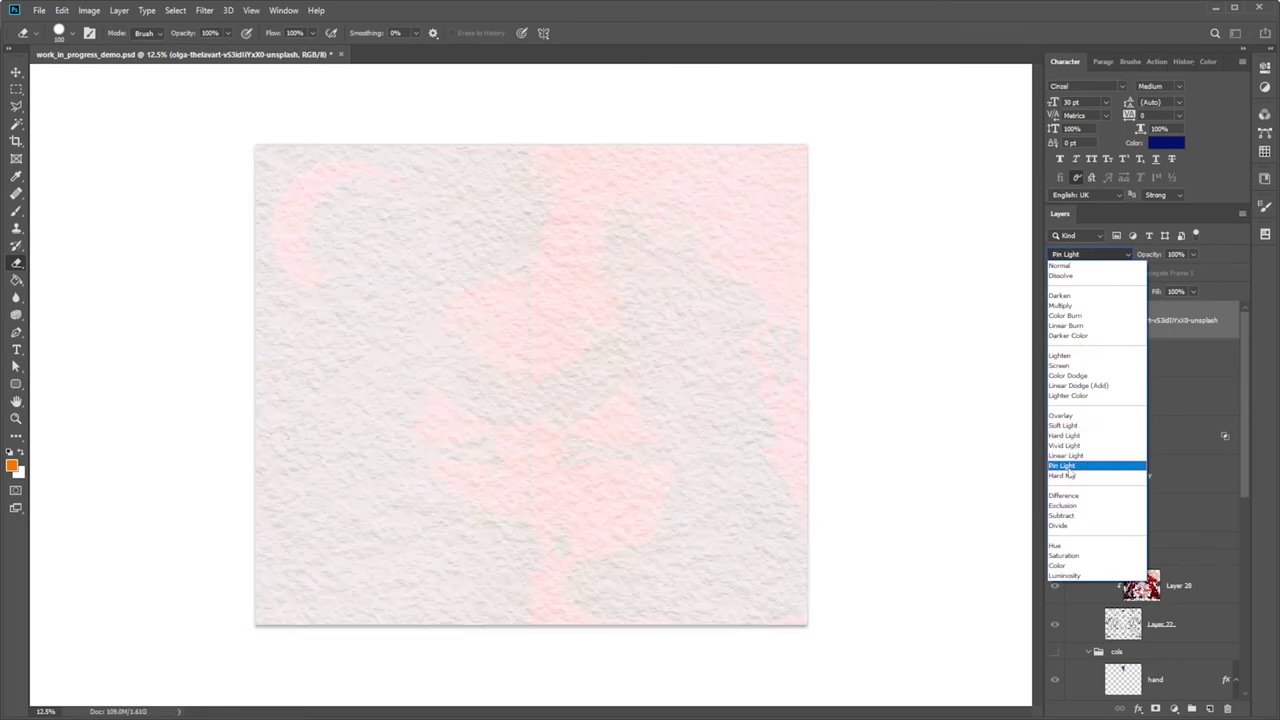
left_click(1086, 308)
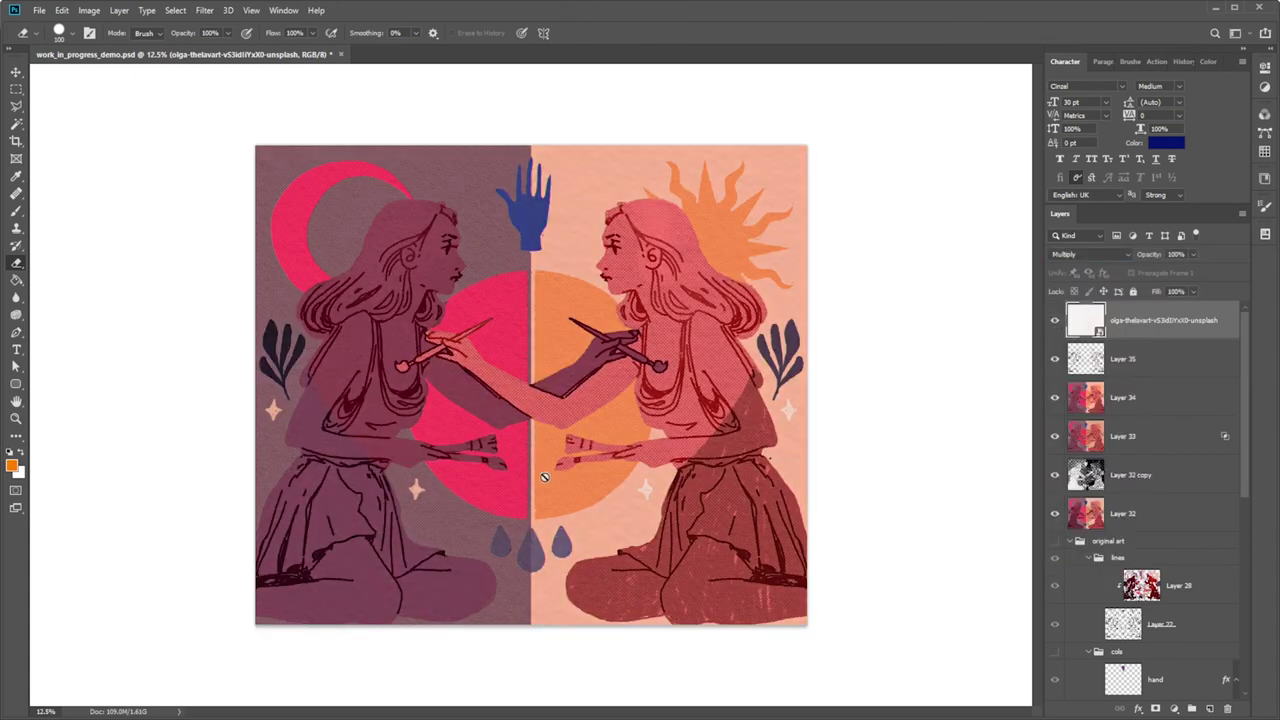
Scale the paper texture larger with Ctrl+T, then verify it still blends in Multiply.
key("ctrl+t")
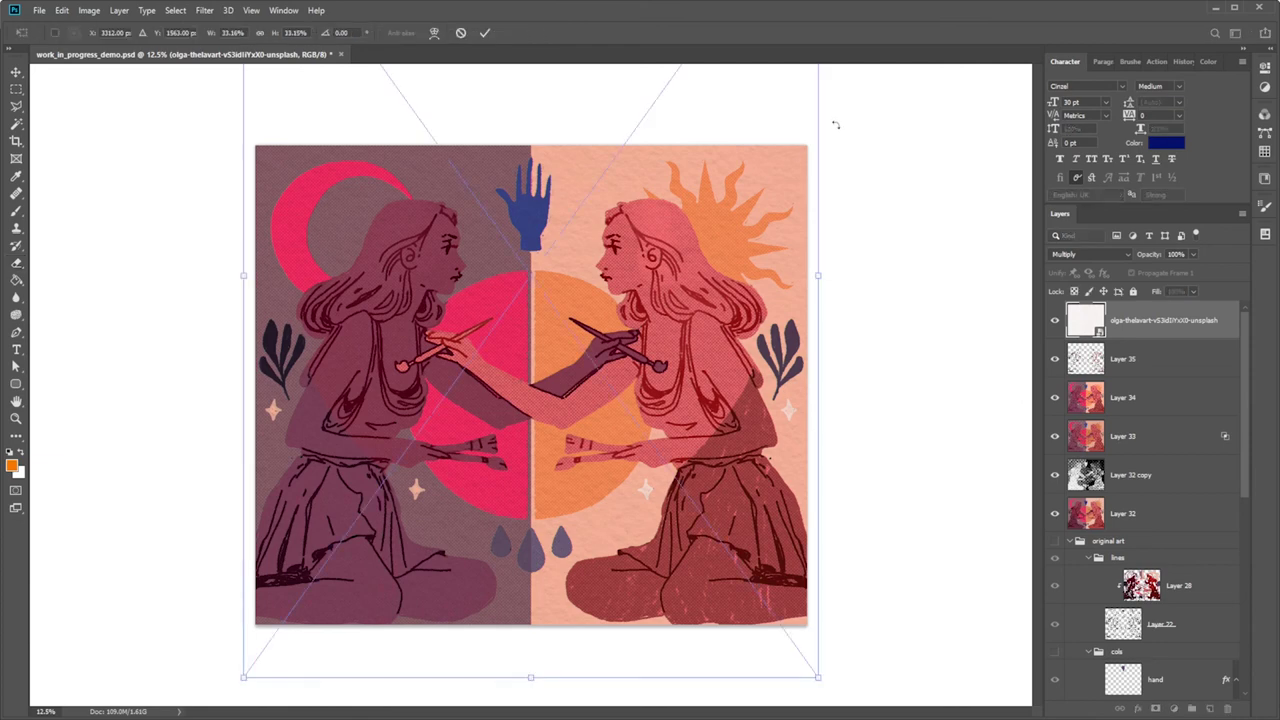
mouse_move(817, 679)
left_mouse_down()
mouse_move(757, 623)
mouse_move(777, 674)
mouse_move(752, 642)
left_mouse_up()
key("Return")
key("e")
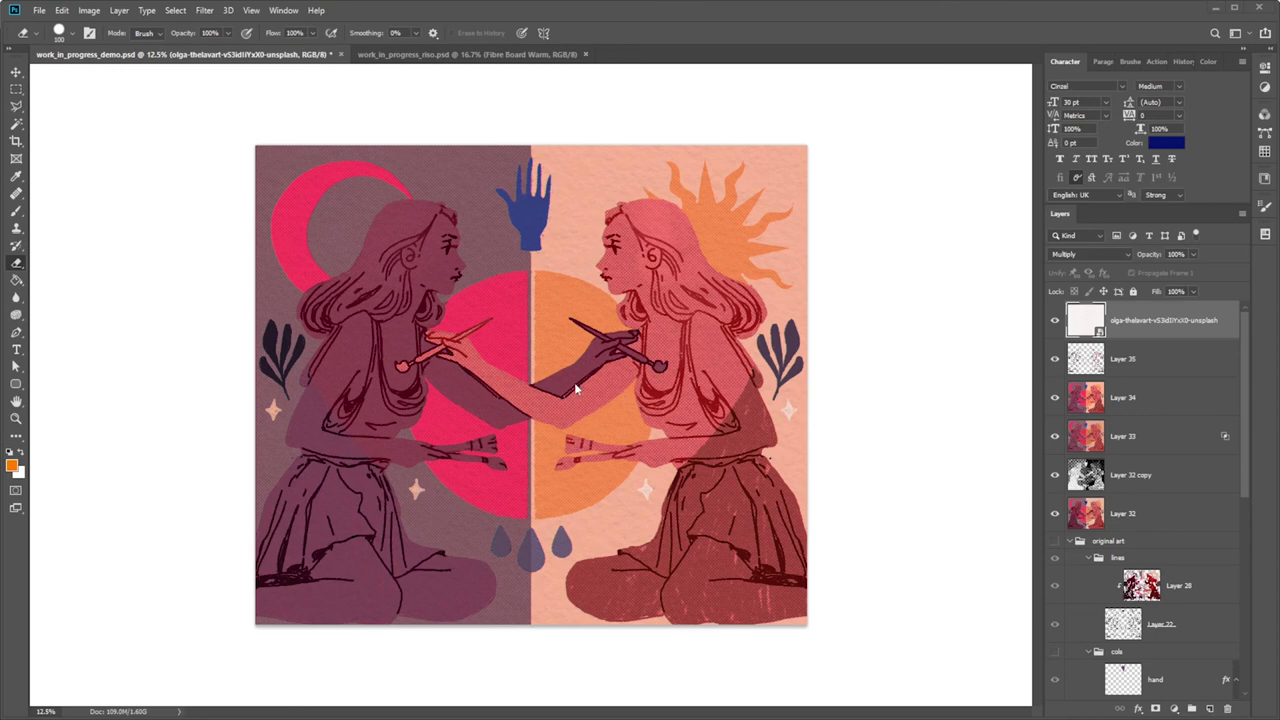
left_click(1052, 326)
left_click(1052, 326)
left_click(1072, 256)
left_click(1072, 256)
Reposition the paper texture down then back up over the artwork and commit.
key("ctrl+t")
left_click_drag(802, 186, 788, 229)
left_click(722, 214)
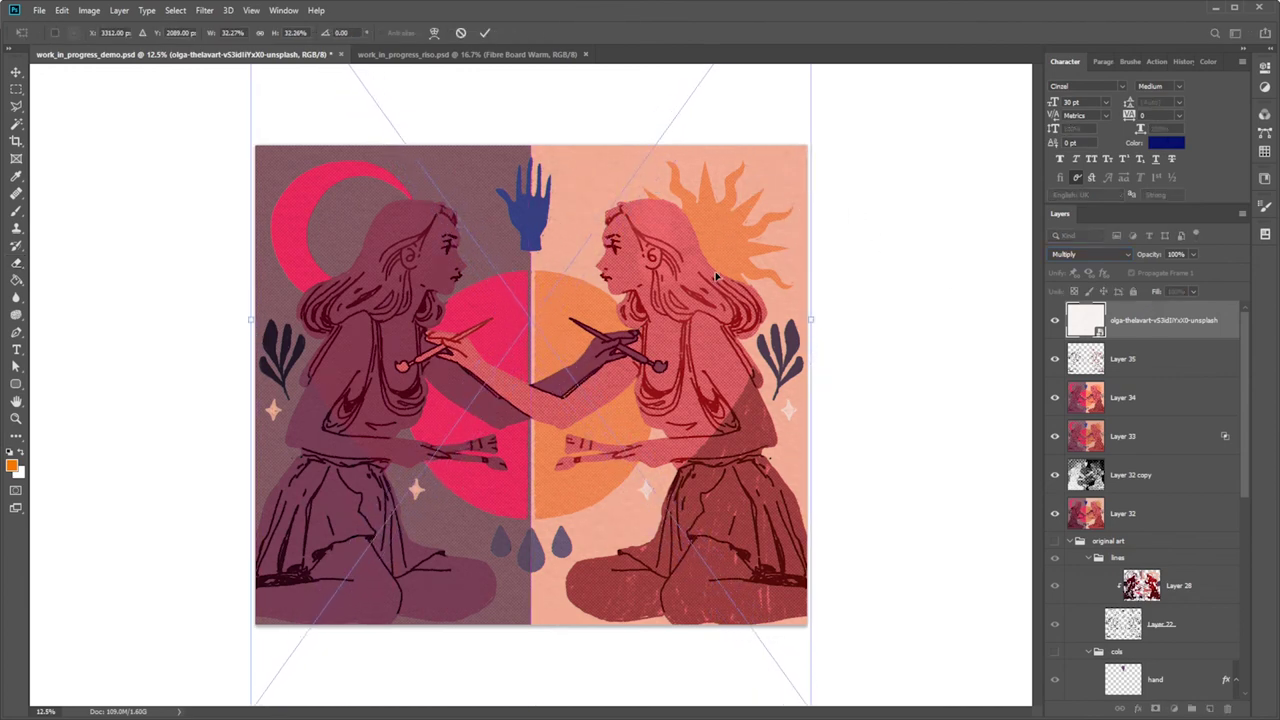
mouse_move(718, 278)
left_mouse_down()
mouse_move(720, 242)
mouse_move(712, 296)
left_mouse_up()
key("Return")
key("e")
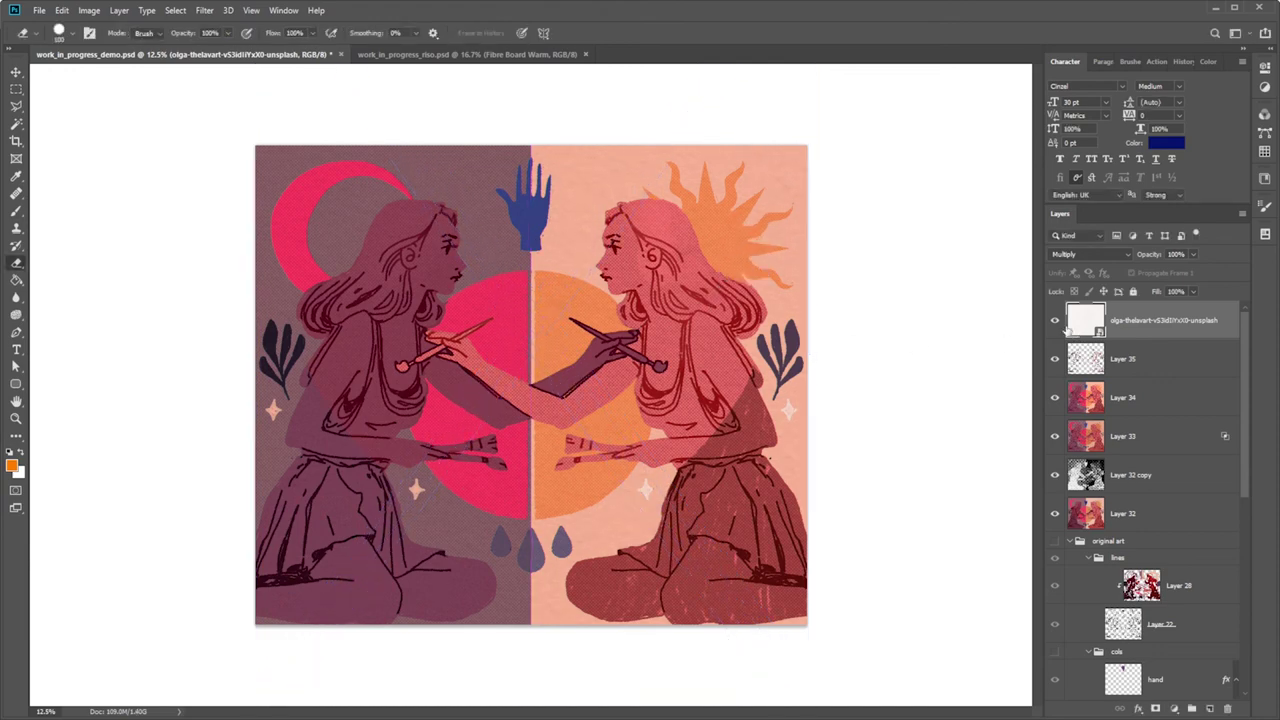
key("ctrl+plus")
key("ctrl+plus")
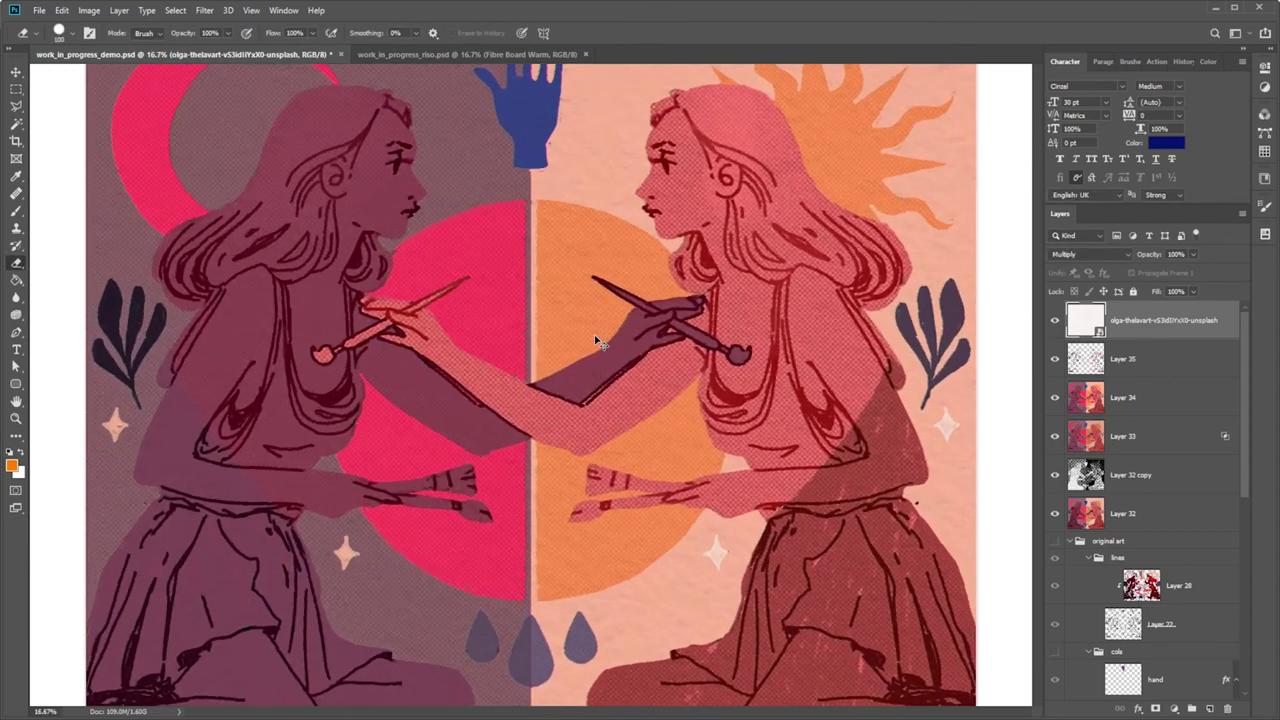
key("ctrl+minus")
key("ctrl+minus")
key("ctrl+minus")
key("ctrl+minus")
key("ctrl+minus")
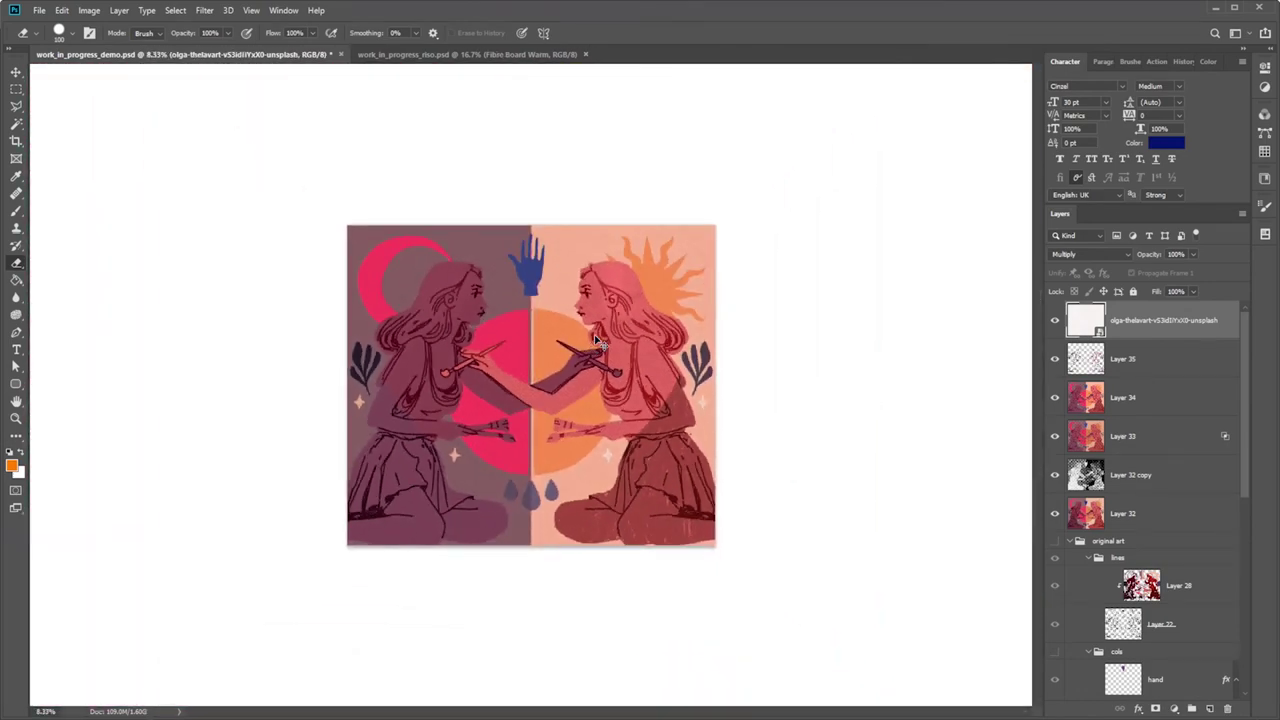
key("ctrl+plus")
key("ctrl+plus")
key("ctrl+plus")
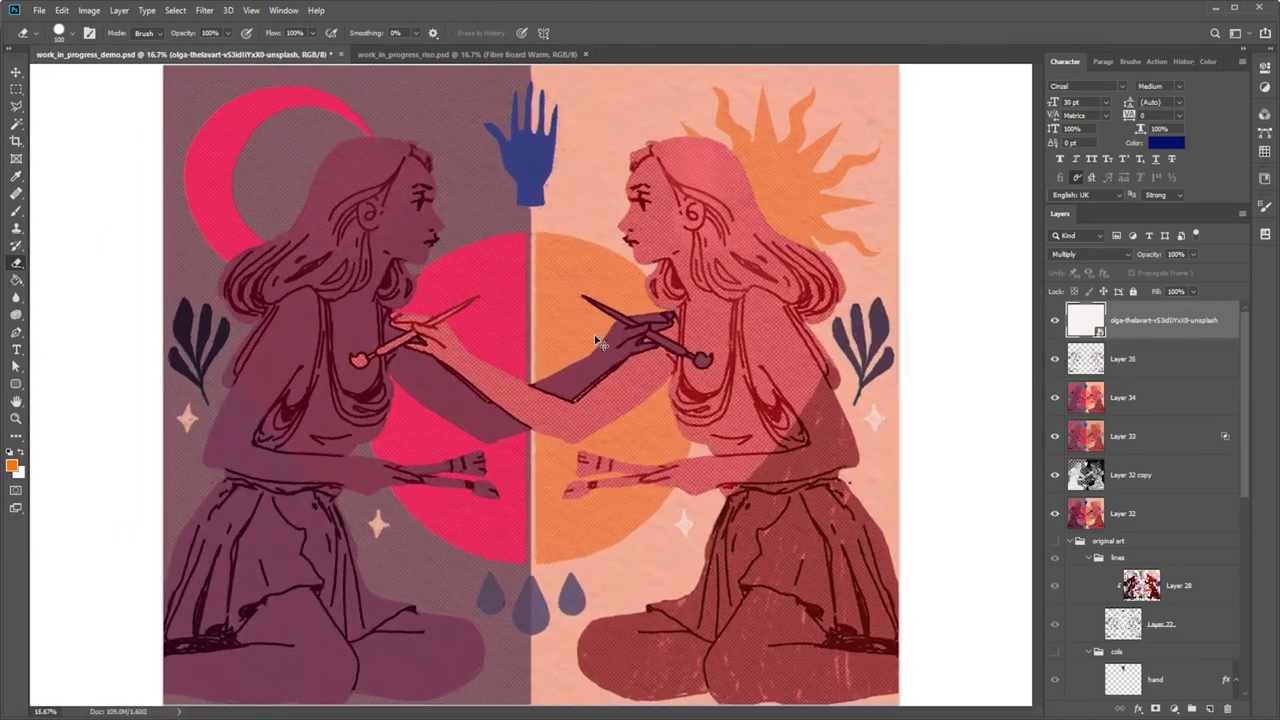
key("ctrl+minus")
key("ctrl+plus")
key("ctrl+minus")
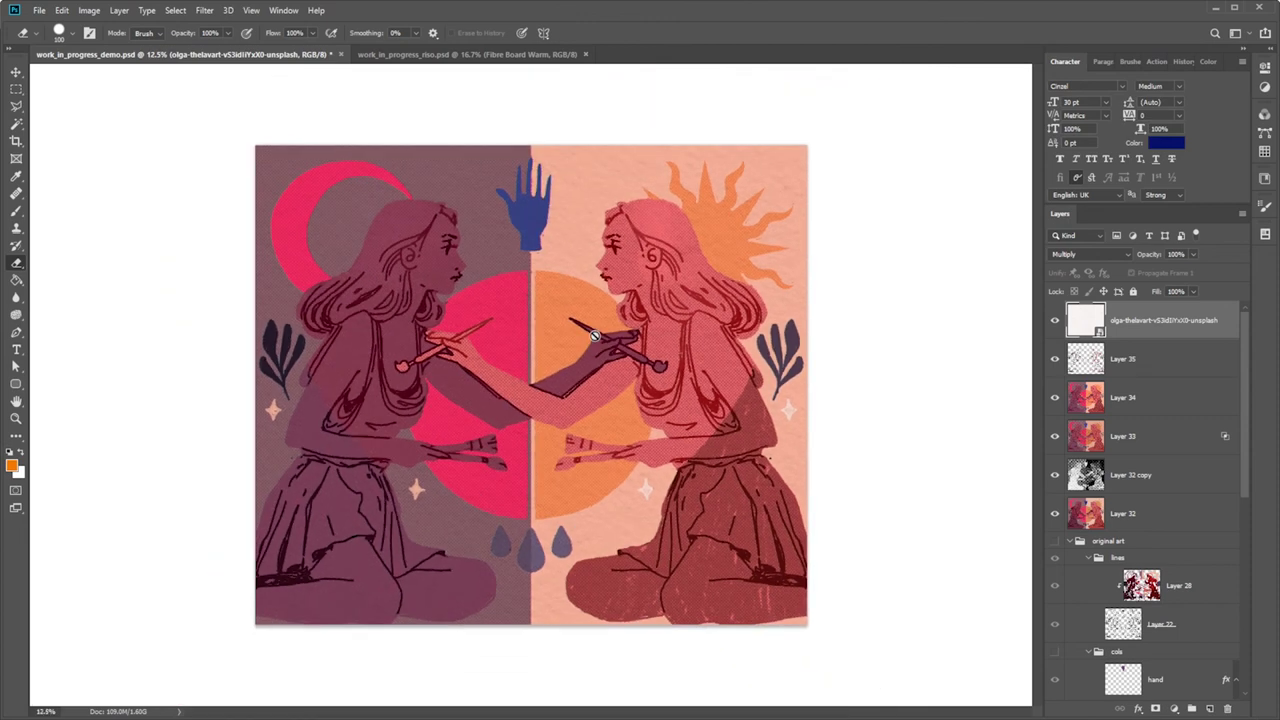
left_click(1054, 320)
left_click(1054, 320)
left_click(1054, 320)
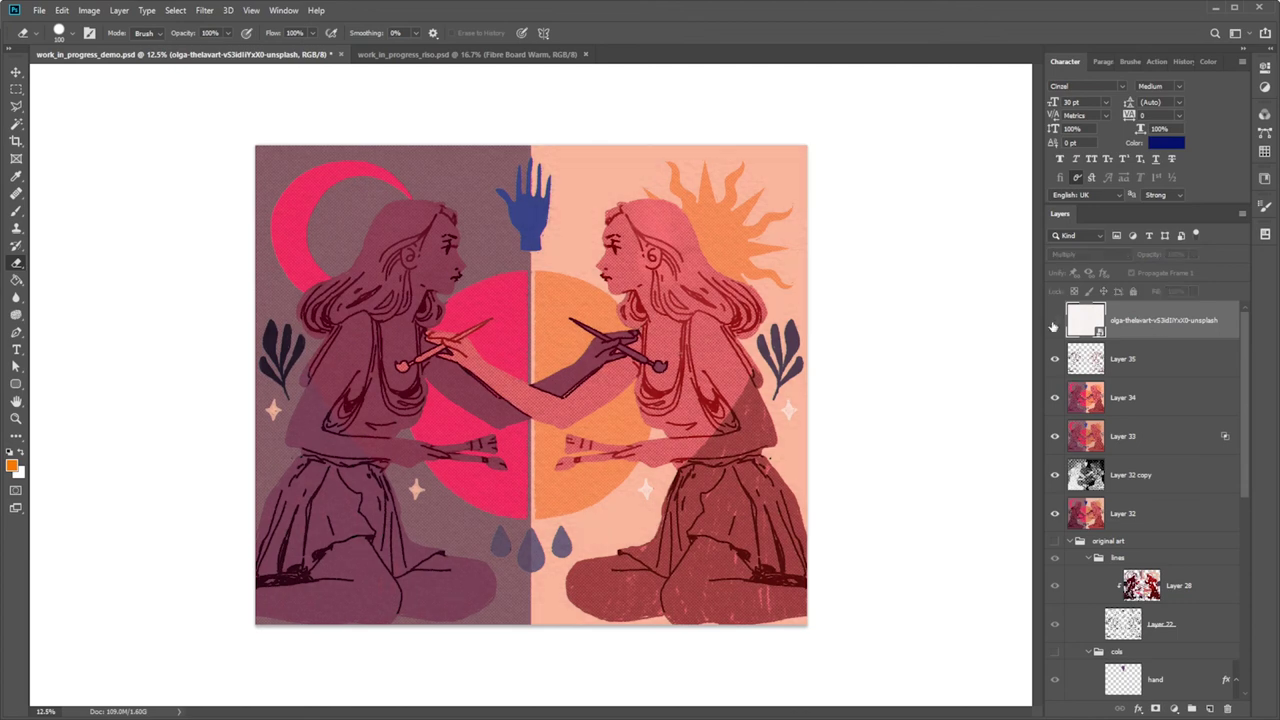
left_click(1054, 320)
left_click(1054, 320)
left_click(1054, 320)
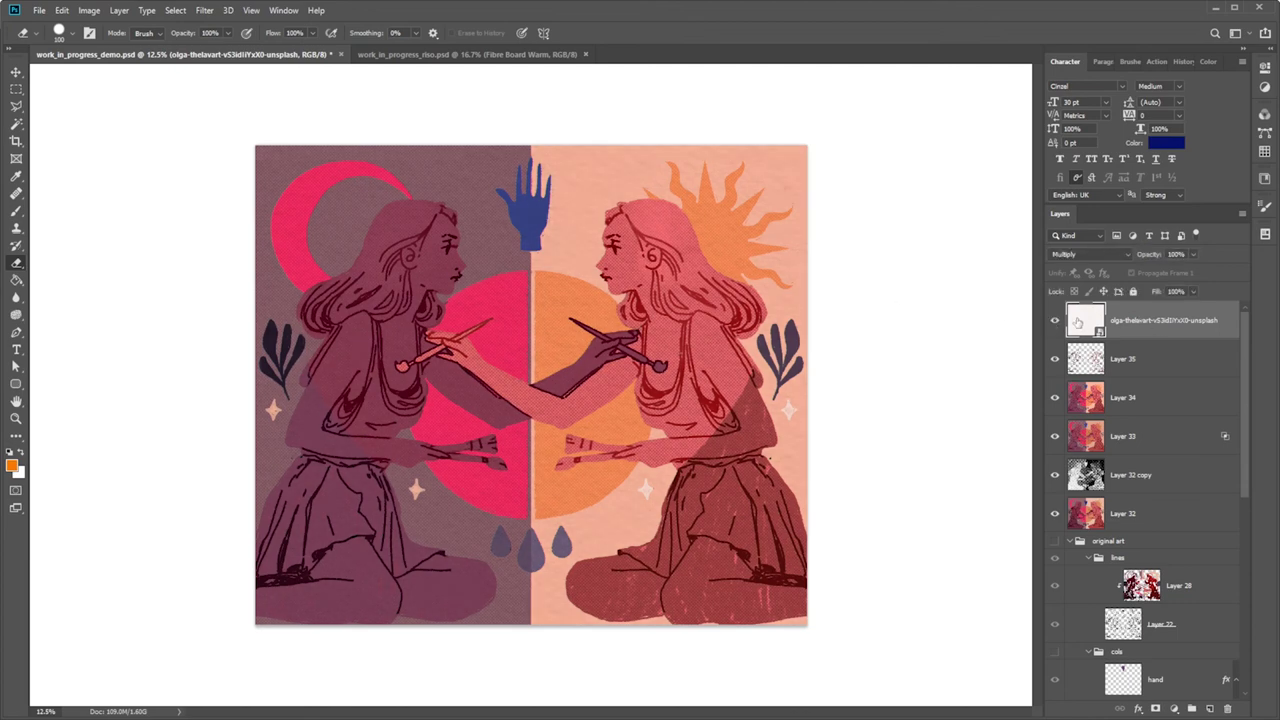
left_click(1054, 320)
left_click(1054, 320)
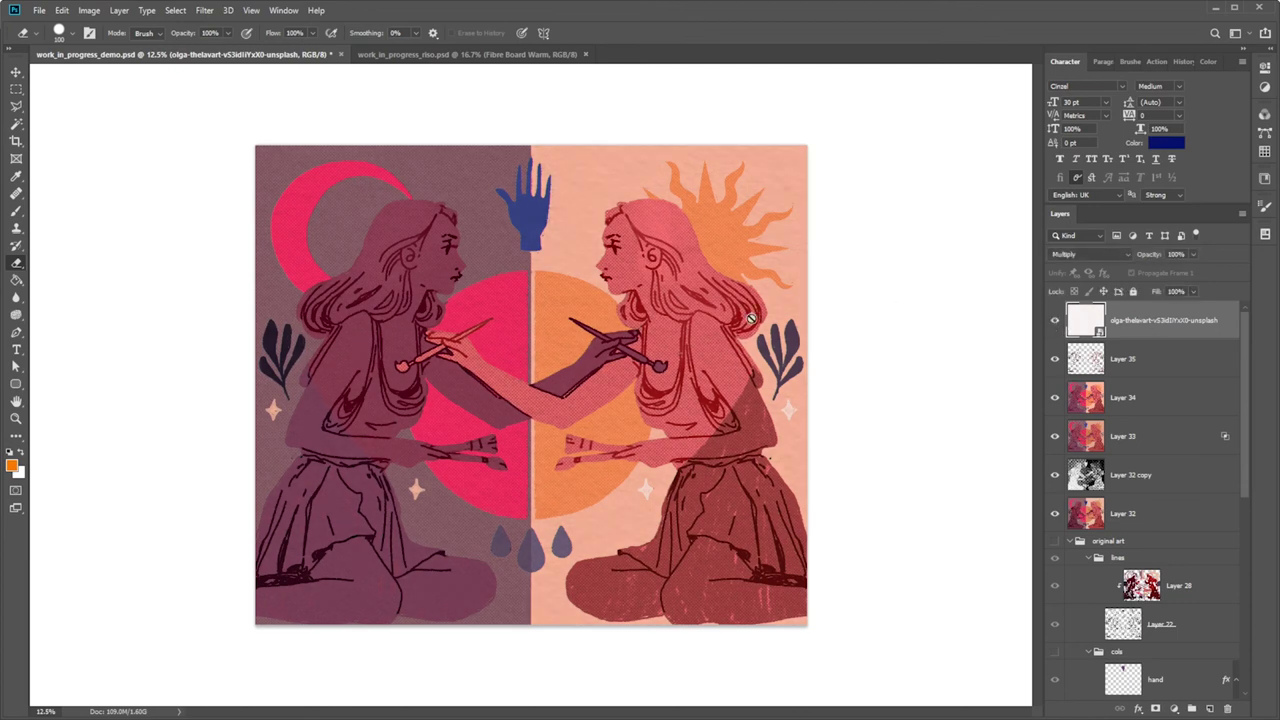